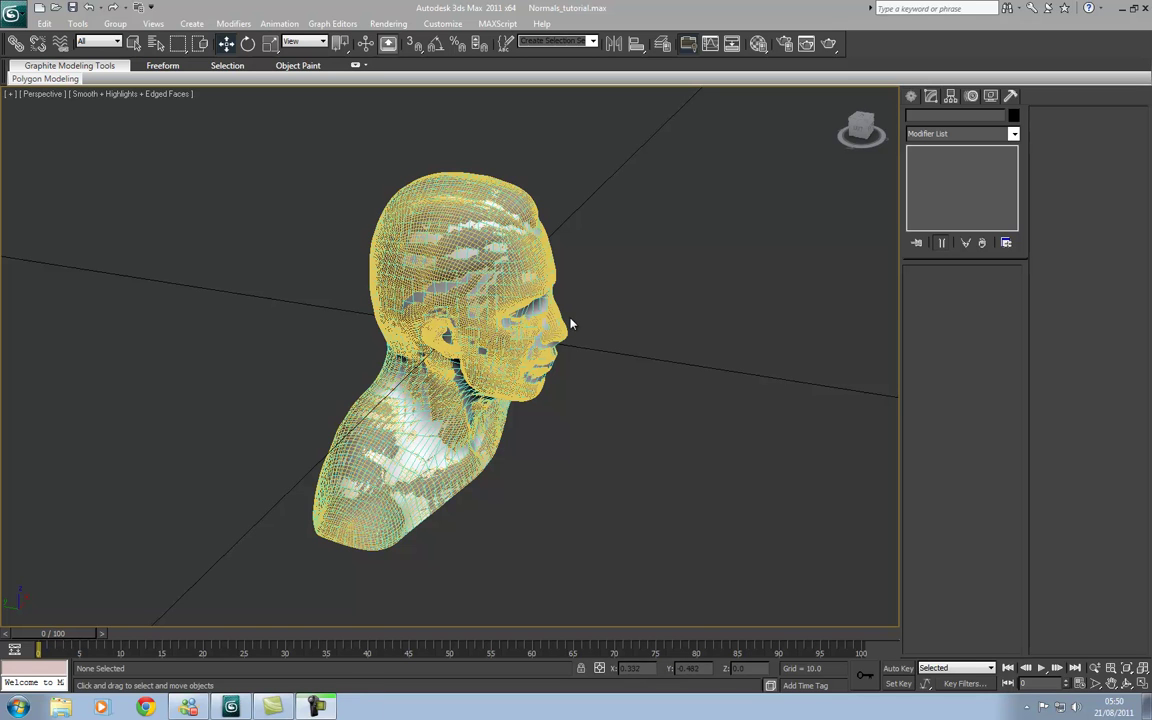
middle_drag(553, 336, 525, 314)
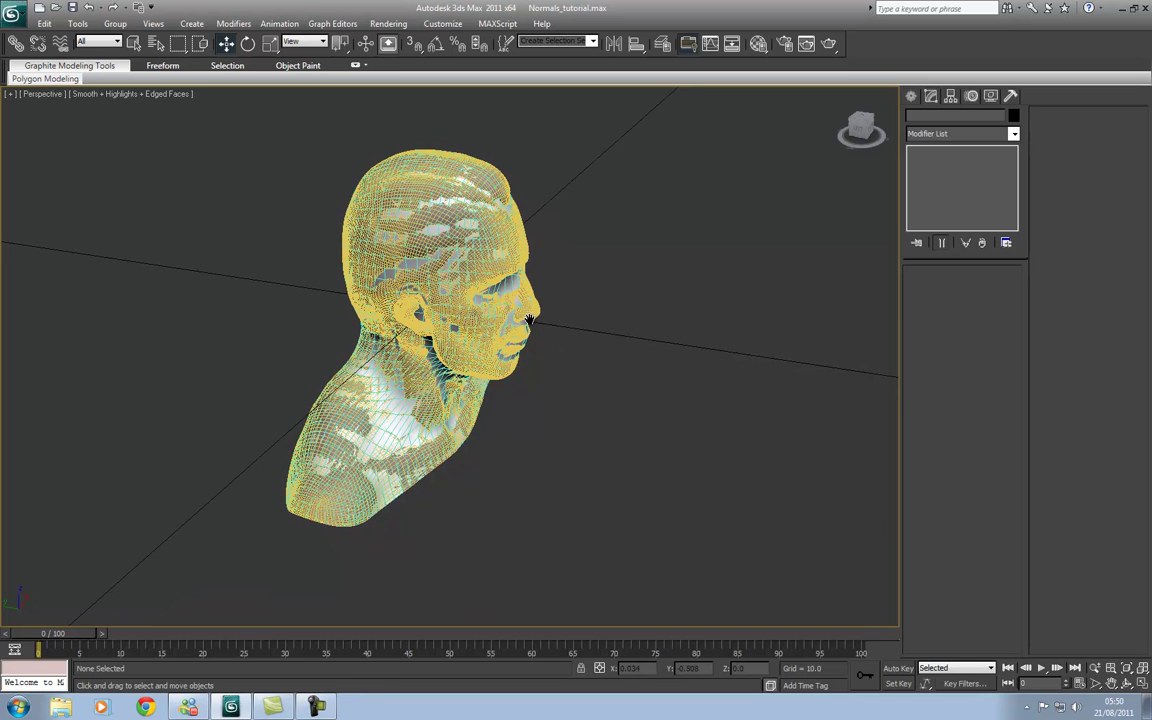
alt+middle_drag(555, 395, 435, 300)
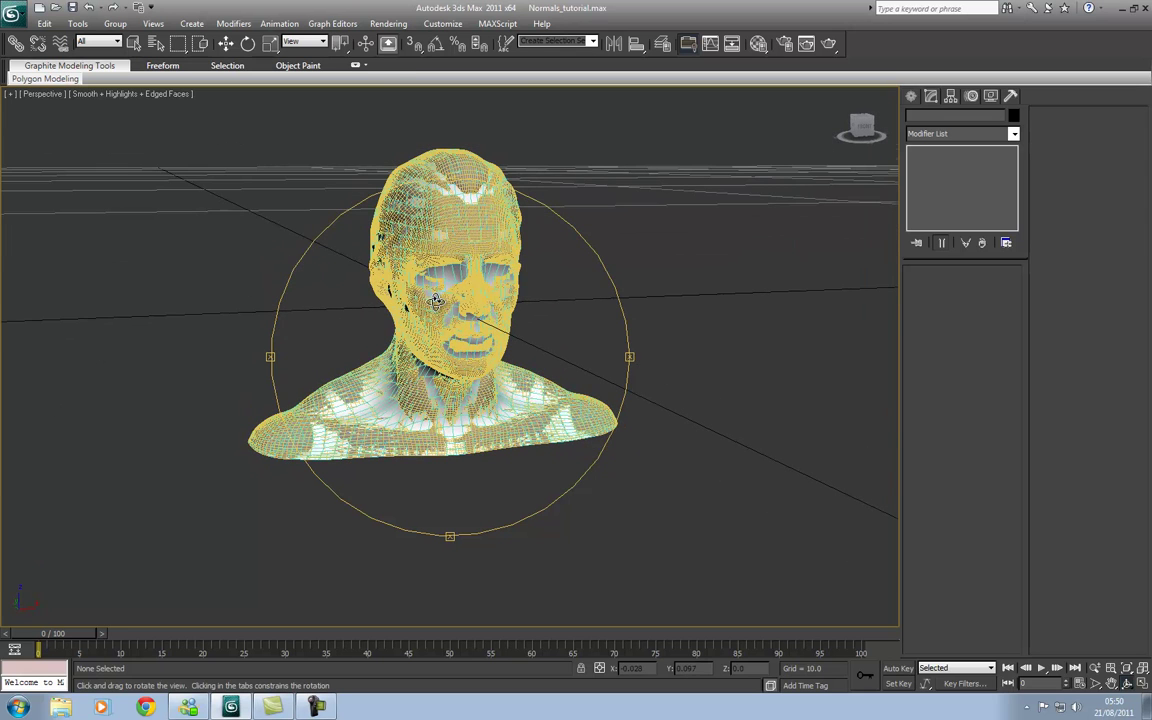
click(226, 44)
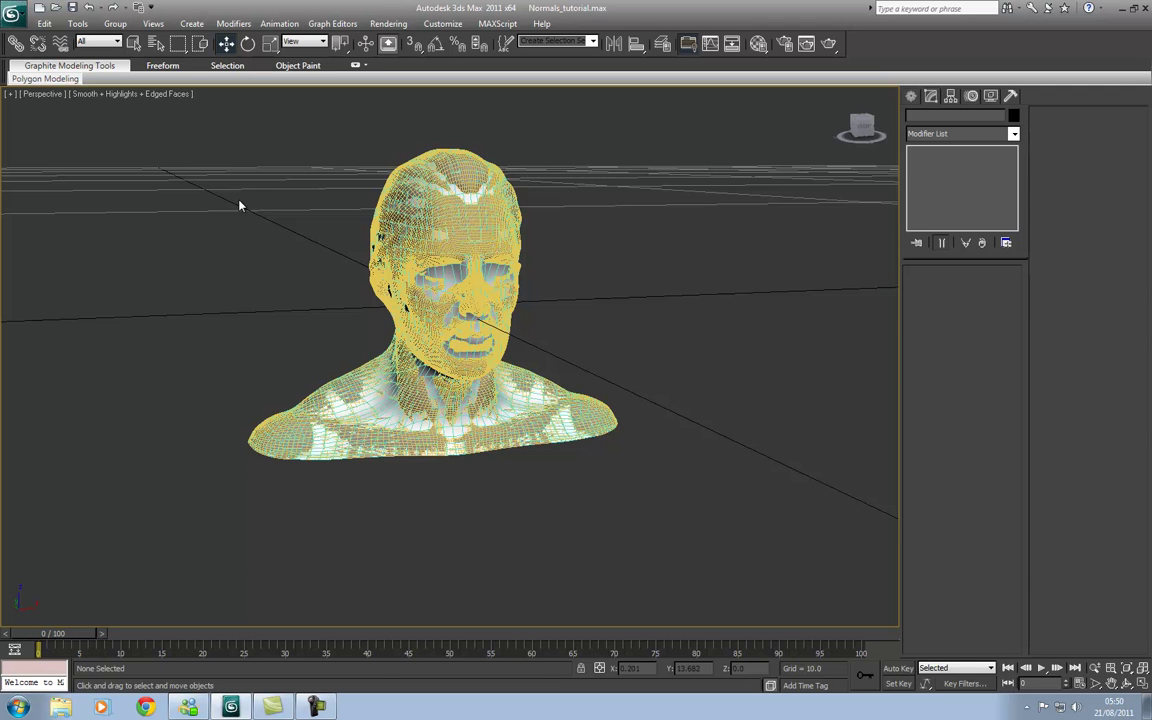
scroll(272, 255, up, 5)
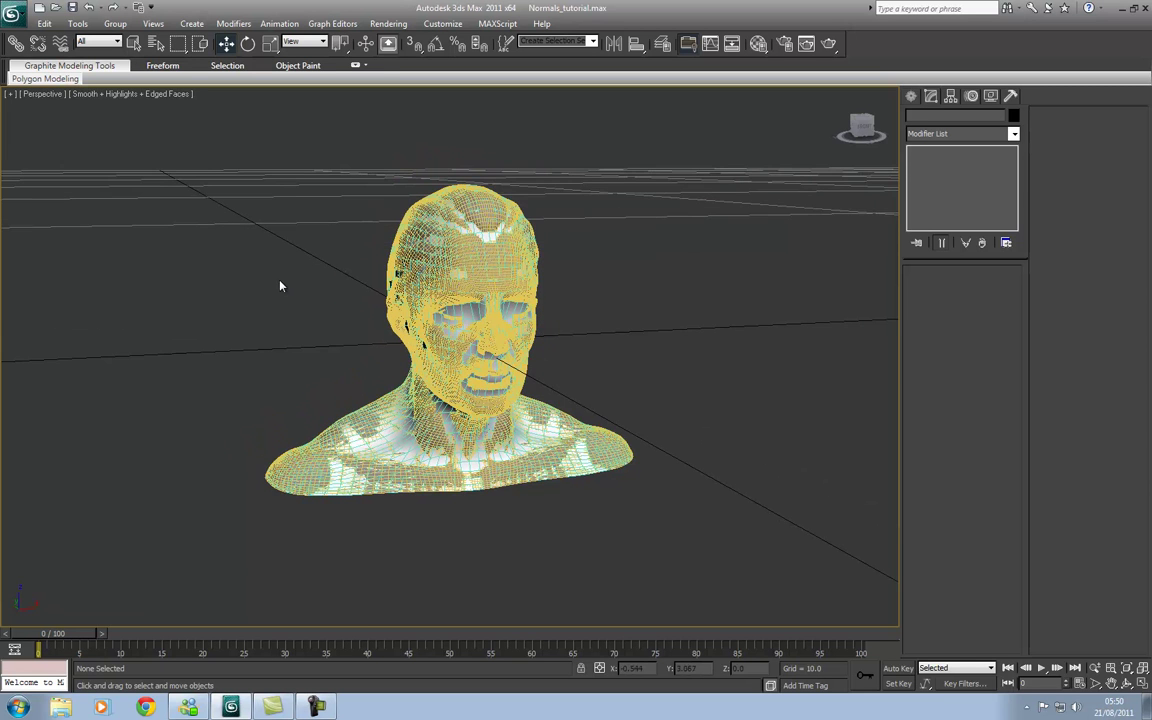
middle_drag(277, 290, 281, 305)
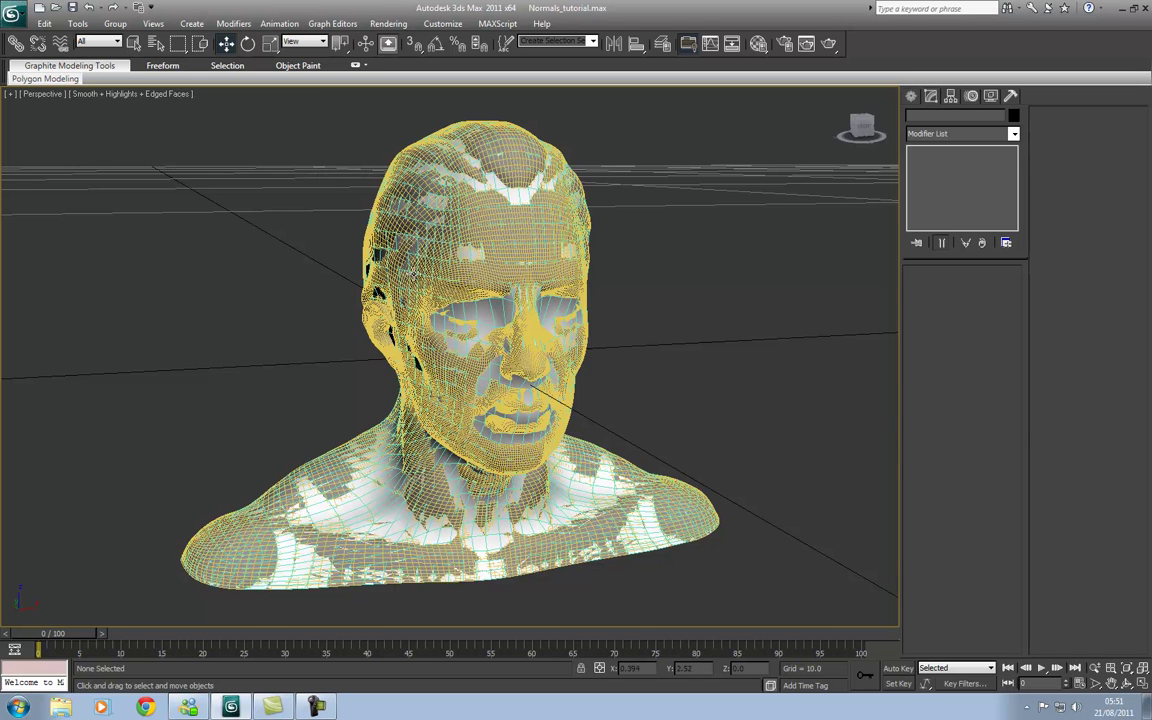
Move the Low head sideways along X, clear of the overlapping high-poly head.
click(367, 247)
scroll(424, 293, down, 3)
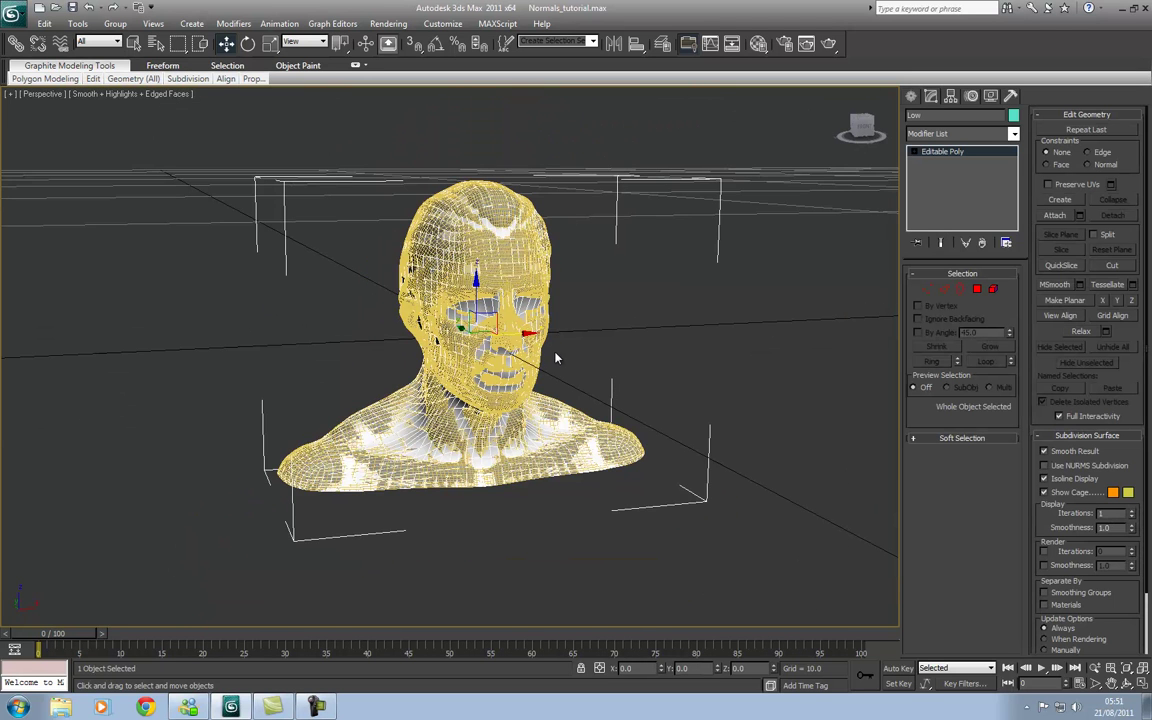
shift+drag(530, 332, 210, 348)
click(352, 311)
middle_drag(344, 326, 359, 332)
Turn off the edged-faces display and compare the low-poly and high-poly heads from several angles.
key(ctrl+r)
mouse_move(503, 317)
mouse_down()
mouse_move(463, 309)
mouse_move(499, 318)
mouse_up()
key(F4)
middle_drag(499, 318, 474, 362)
scroll(459, 357, up, 5)
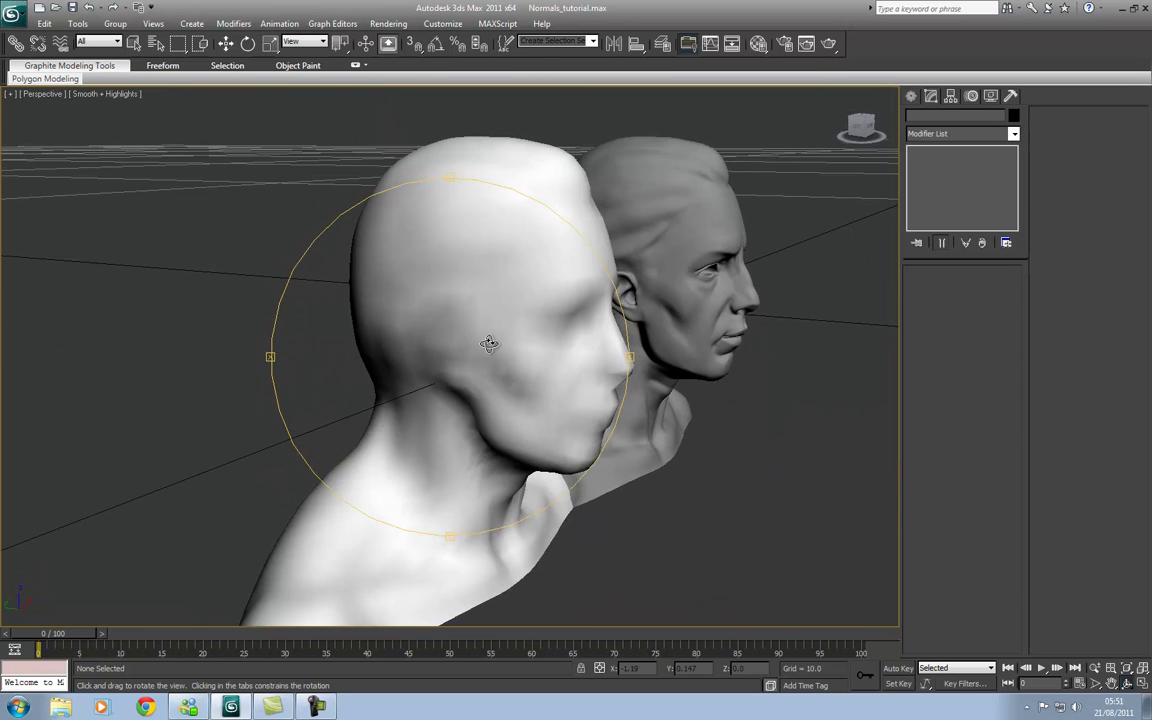
alt+middle_drag(519, 316, 424, 339)
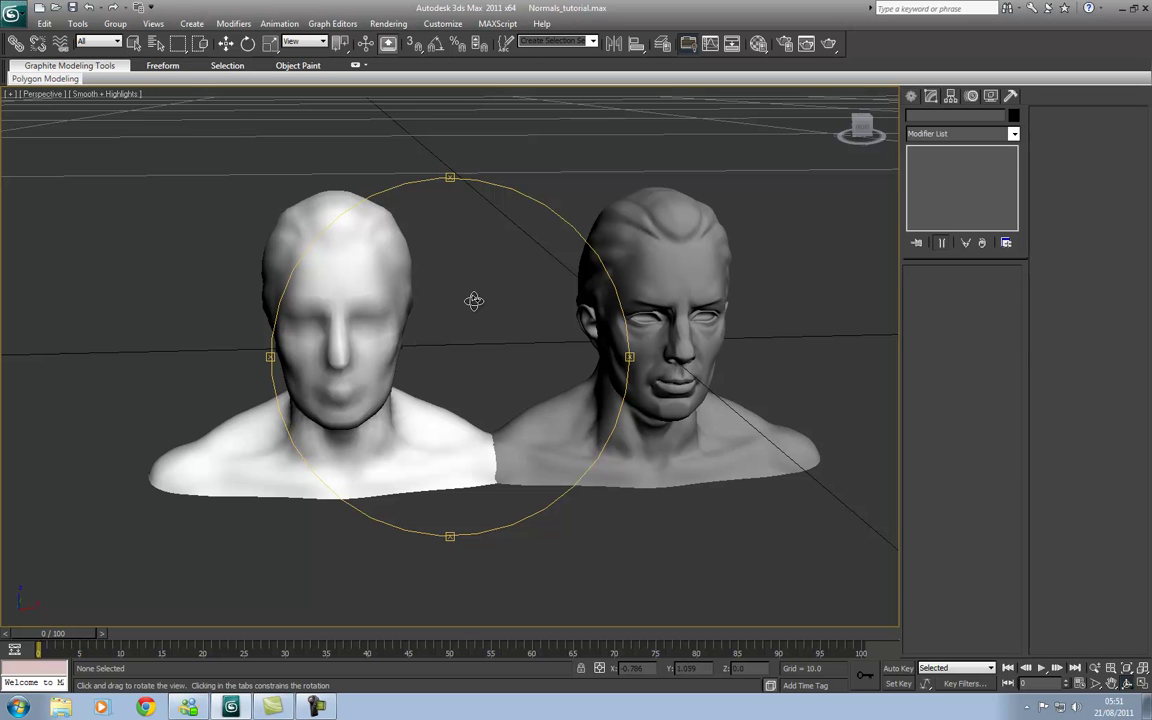
Undo the sideways move of the Low head and clear the selection.
key(ctrl+z)
key(ctrl+z)
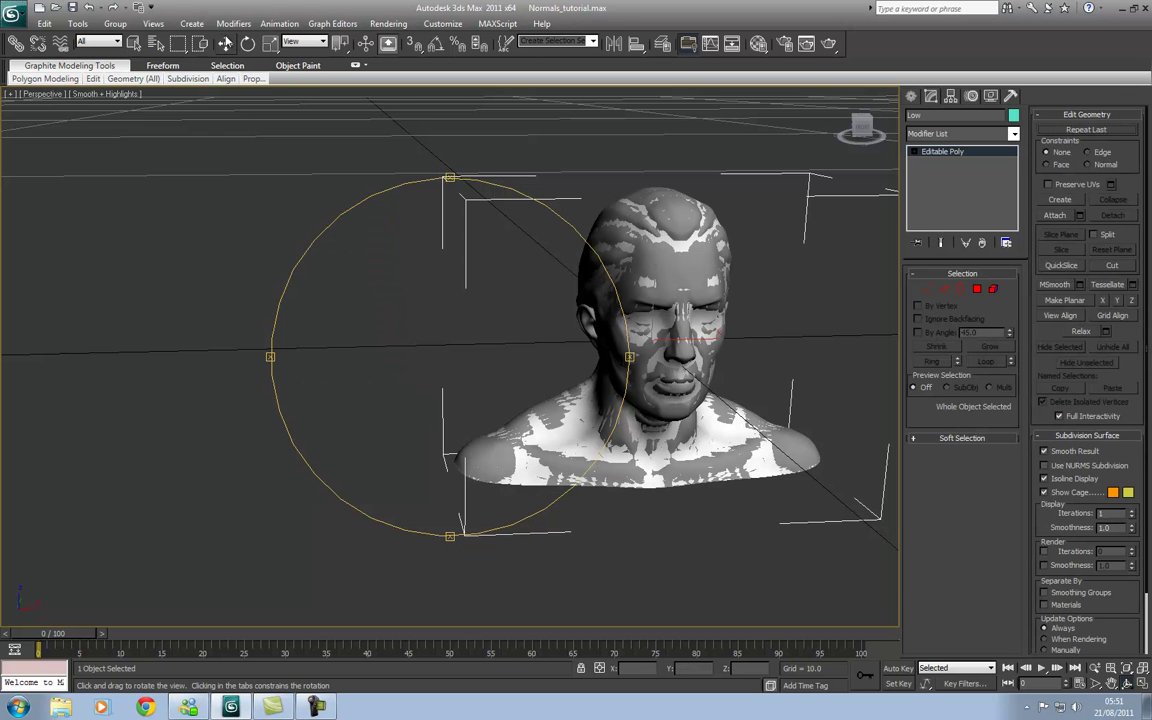
click(229, 42)
middle_drag(537, 266, 325, 270)
key(ctrl+r)
drag(435, 285, 505, 290)
click(226, 43)
click(395, 290)
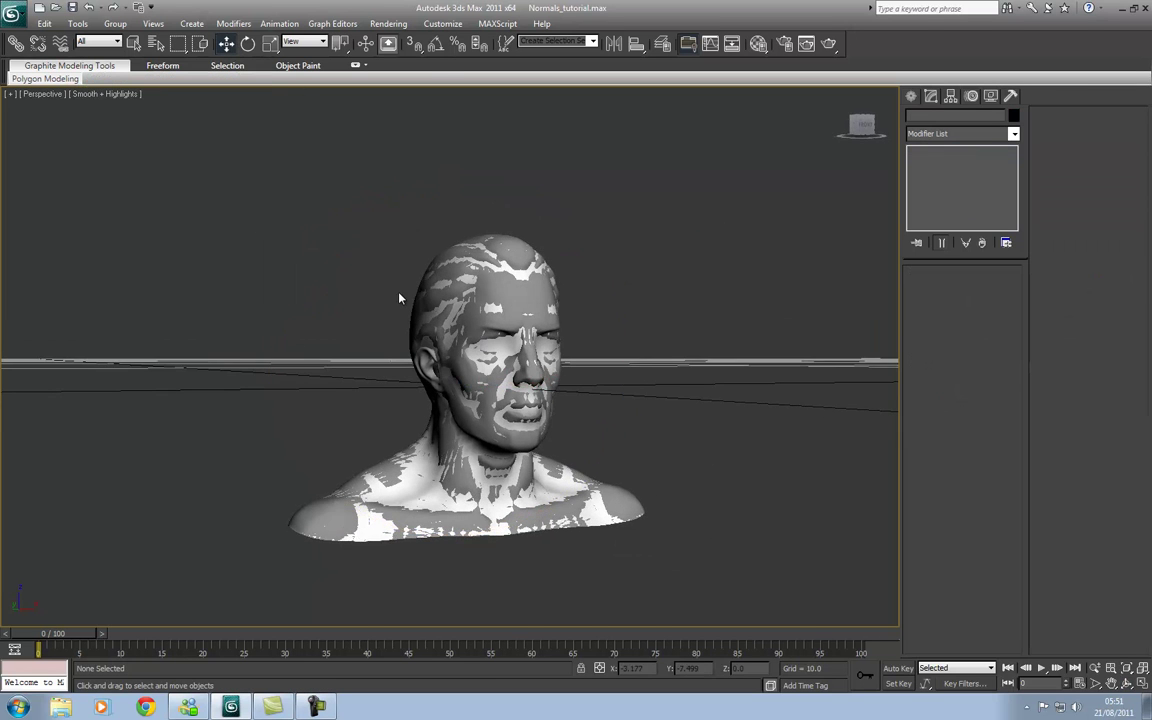
Select the Low head and add a Projection modifier to it.
scroll(395, 295, up, 5)
click(505, 300)
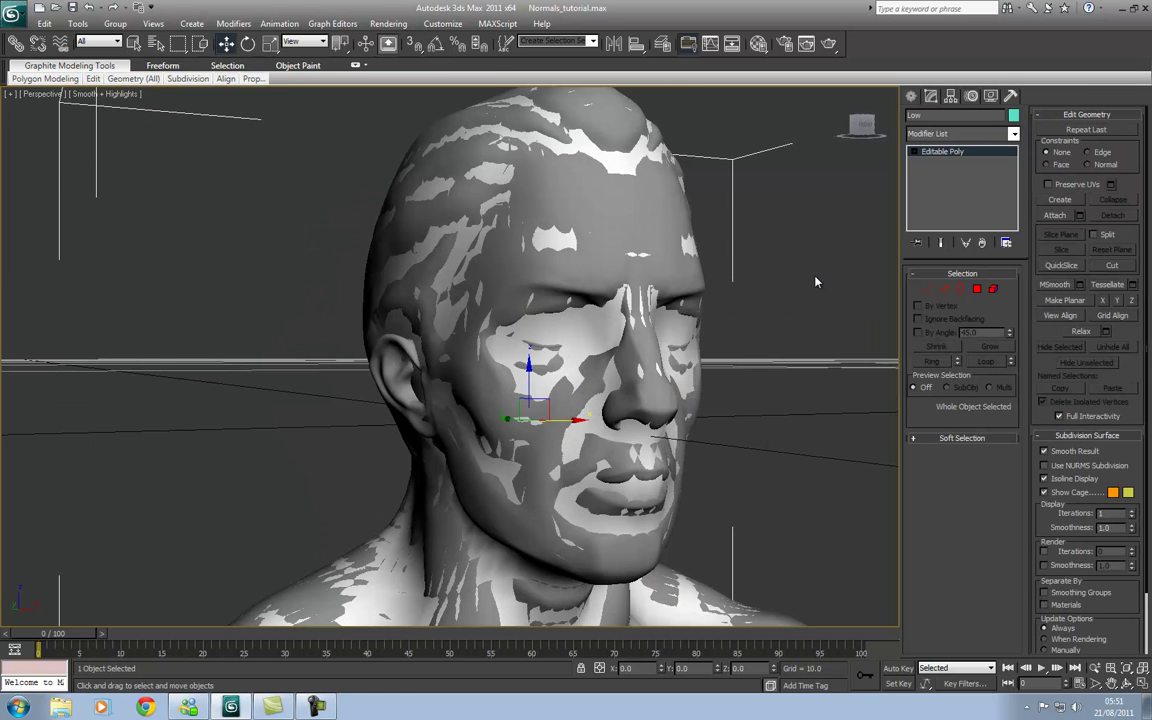
click(992, 136)
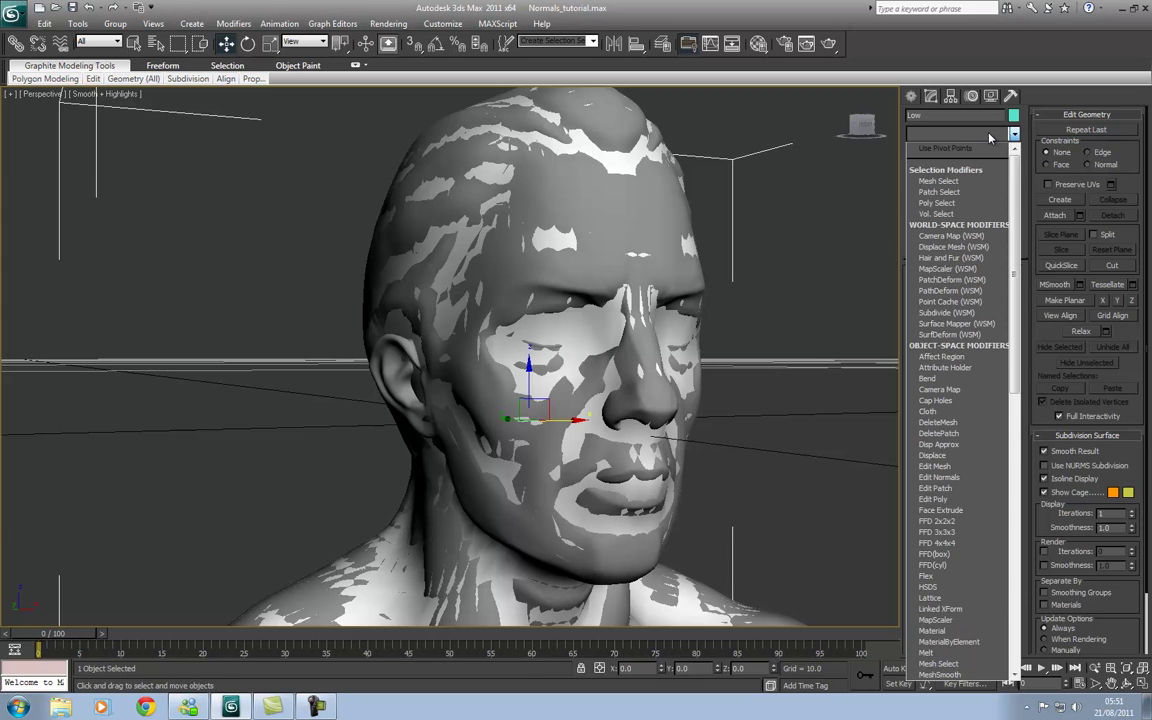
key(p)
key(p)
key(p)
key(p)
key(p)
key(p)
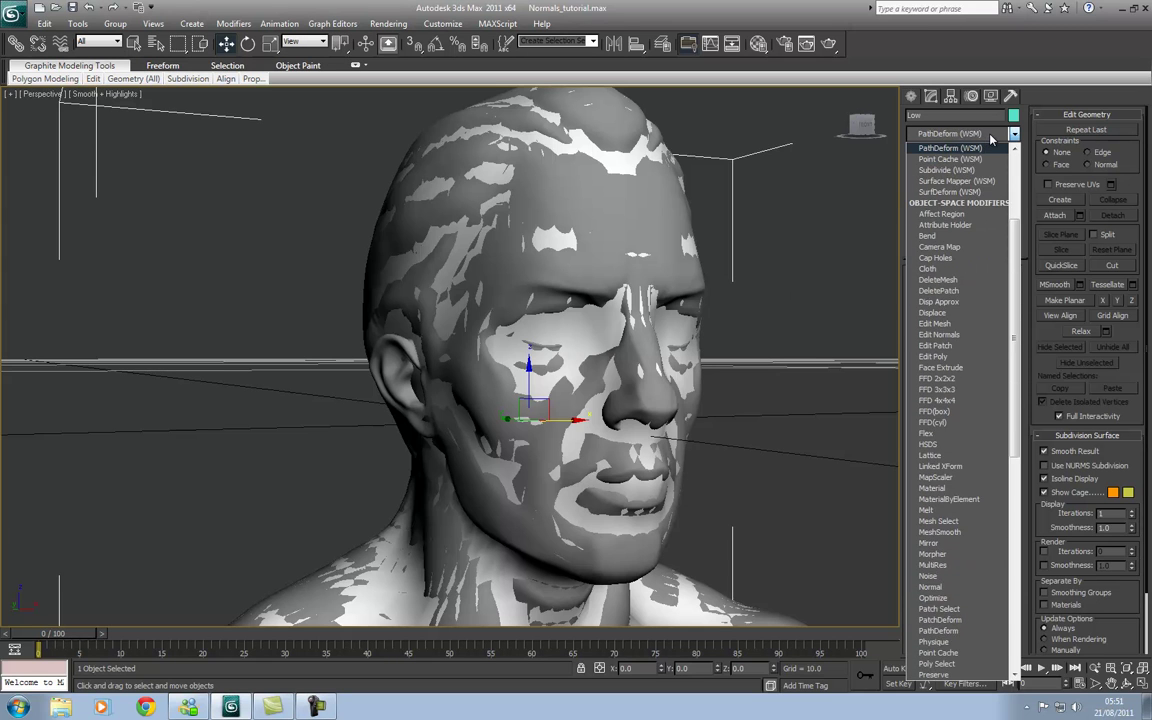
key(p)
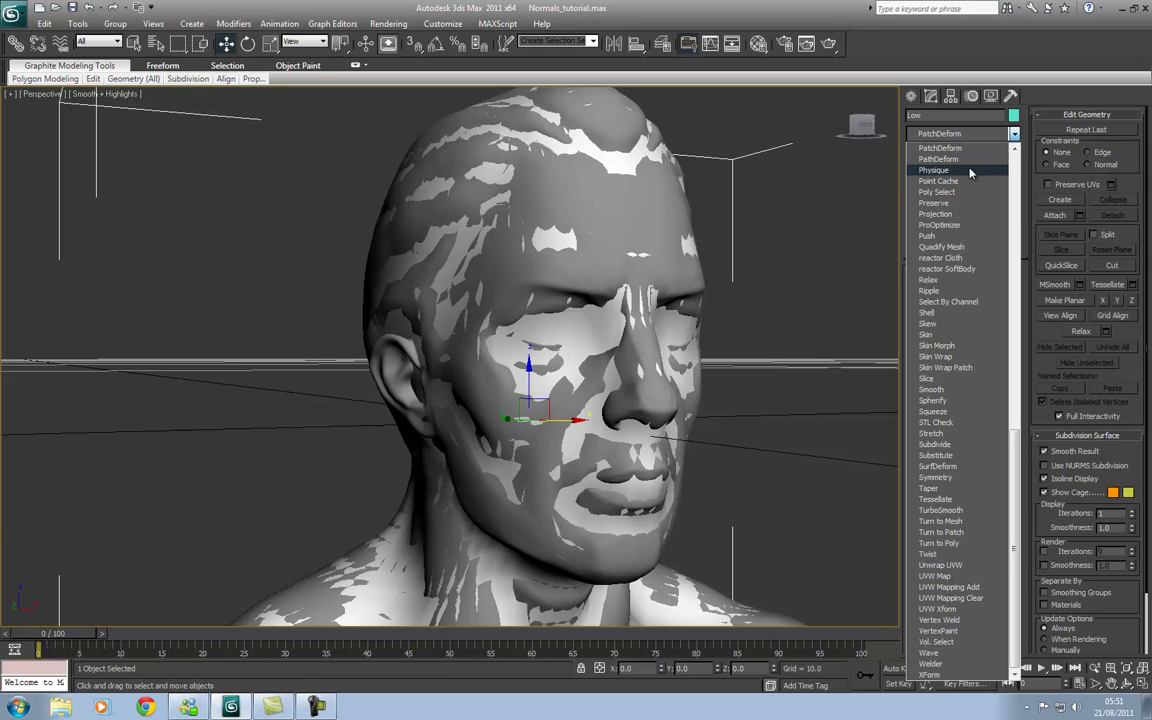
click(970, 214)
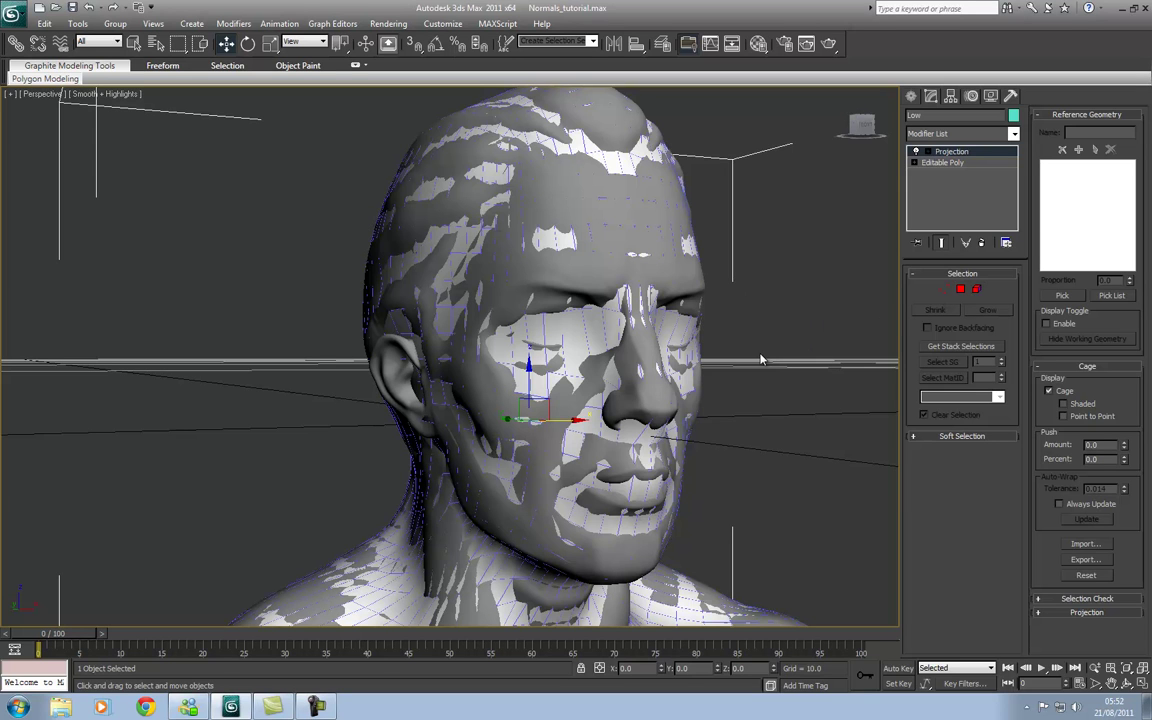
Push the projection cage slightly outward from the Low head and check its fit around the face.
key(ctrl+r)
drag(519, 321, 548, 326)
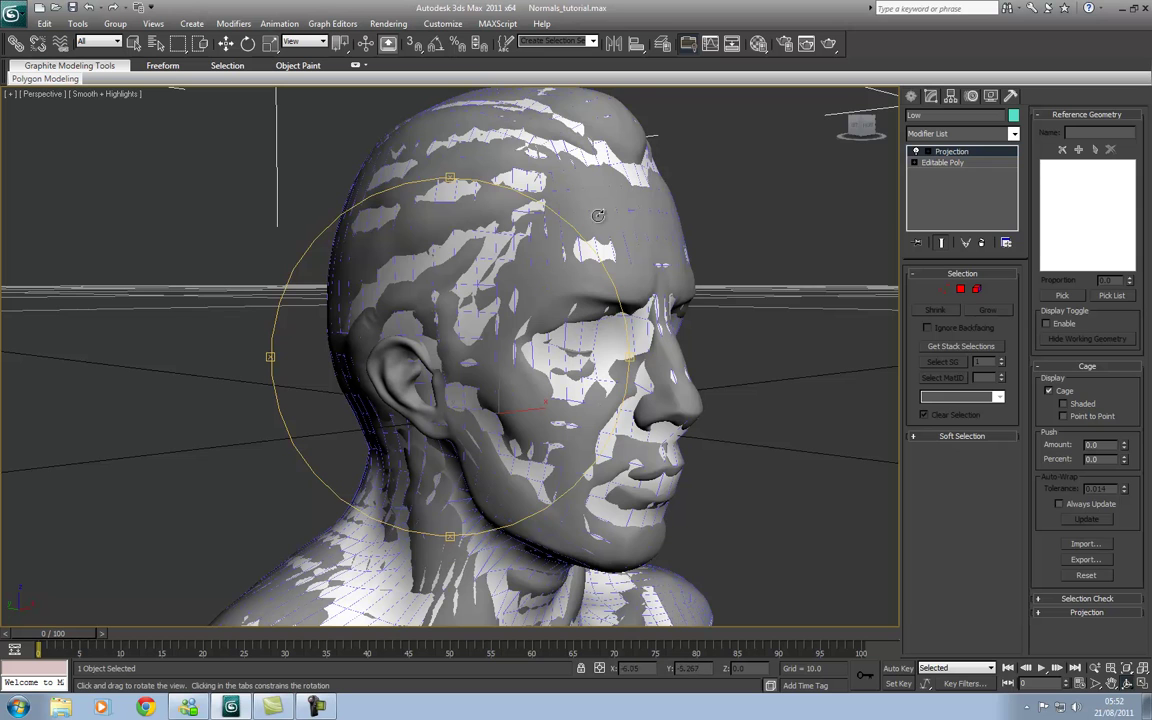
drag(505, 285, 452, 338)
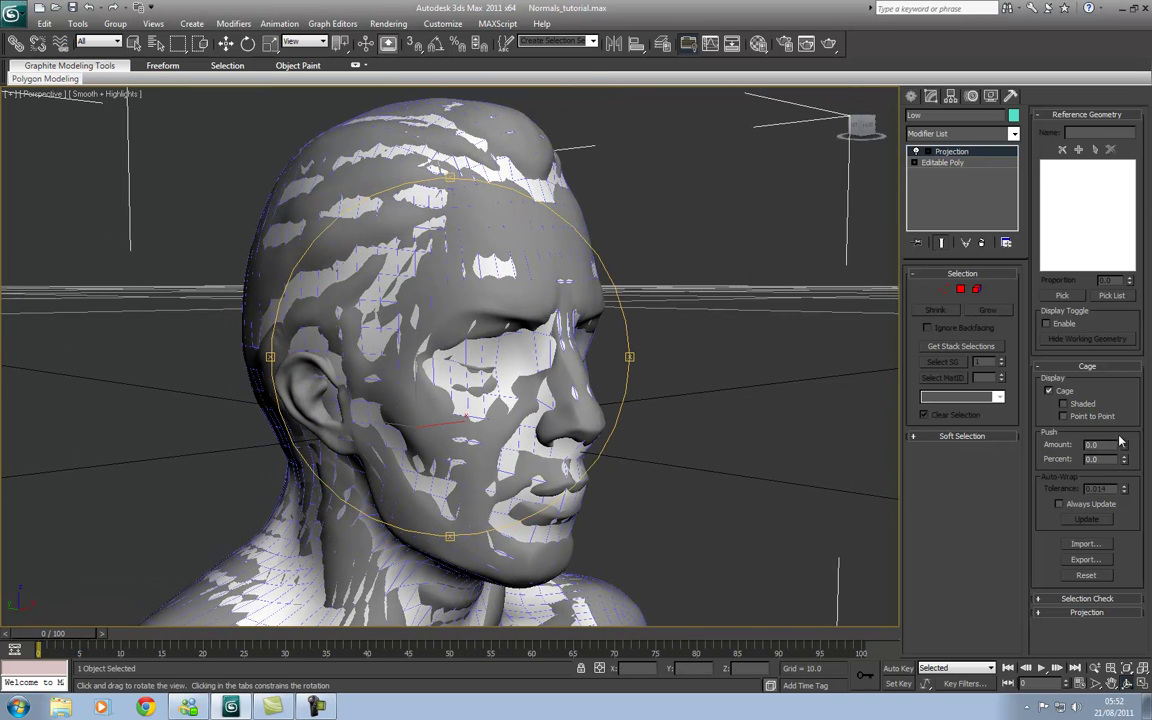
mouse_move(1127, 448)
mouse_down()
mouse_move(1127, 420)
mouse_move(1130, 442)
mouse_up()
drag(412, 293, 487, 313)
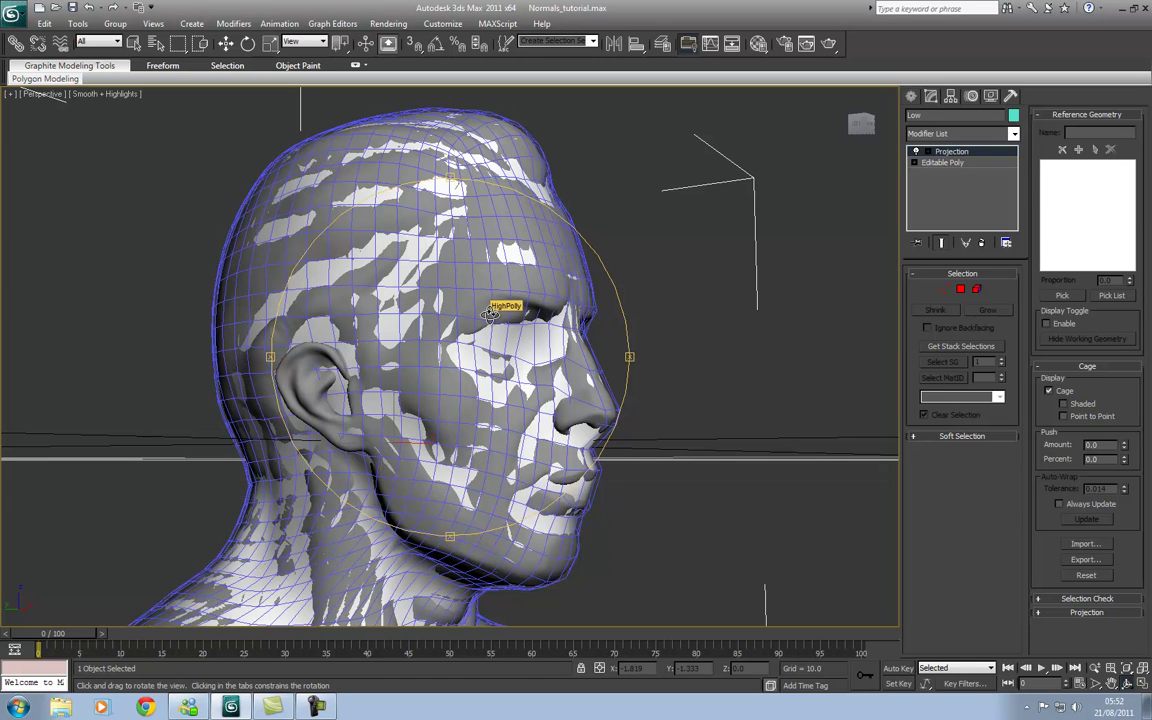
mouse_move(491, 313)
mouse_down()
mouse_move(445, 283)
mouse_move(456, 229)
mouse_move(478, 276)
mouse_move(553, 319)
mouse_move(470, 290)
mouse_move(495, 295)
mouse_up()
Preview the cage as shaded and select its brow vertices, restoring the unshaded display and leaving vertex editing.
click(1063, 403)
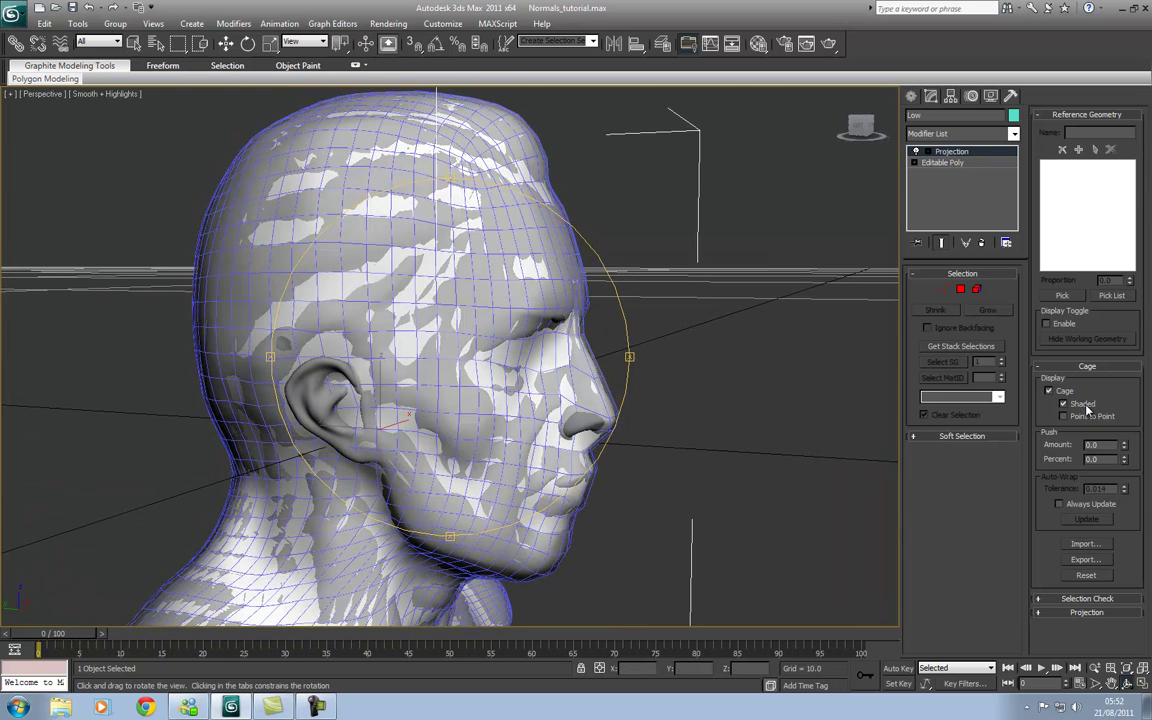
click(945, 290)
click(568, 276)
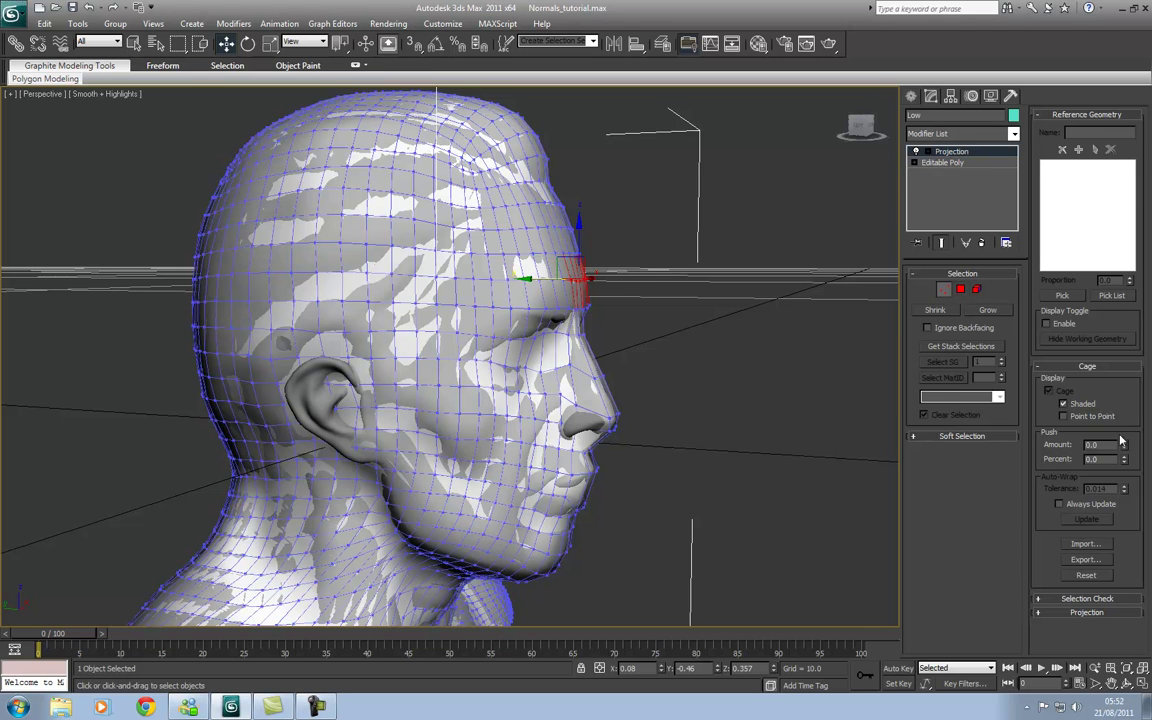
click(1090, 404)
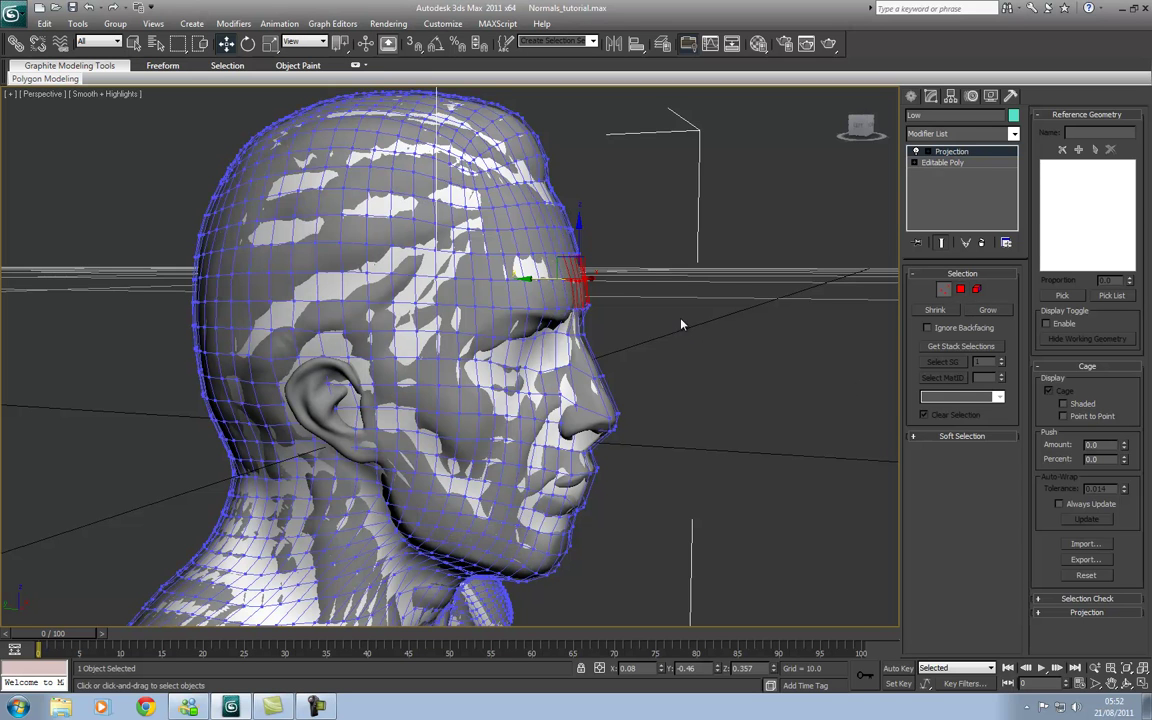
click(944, 289)
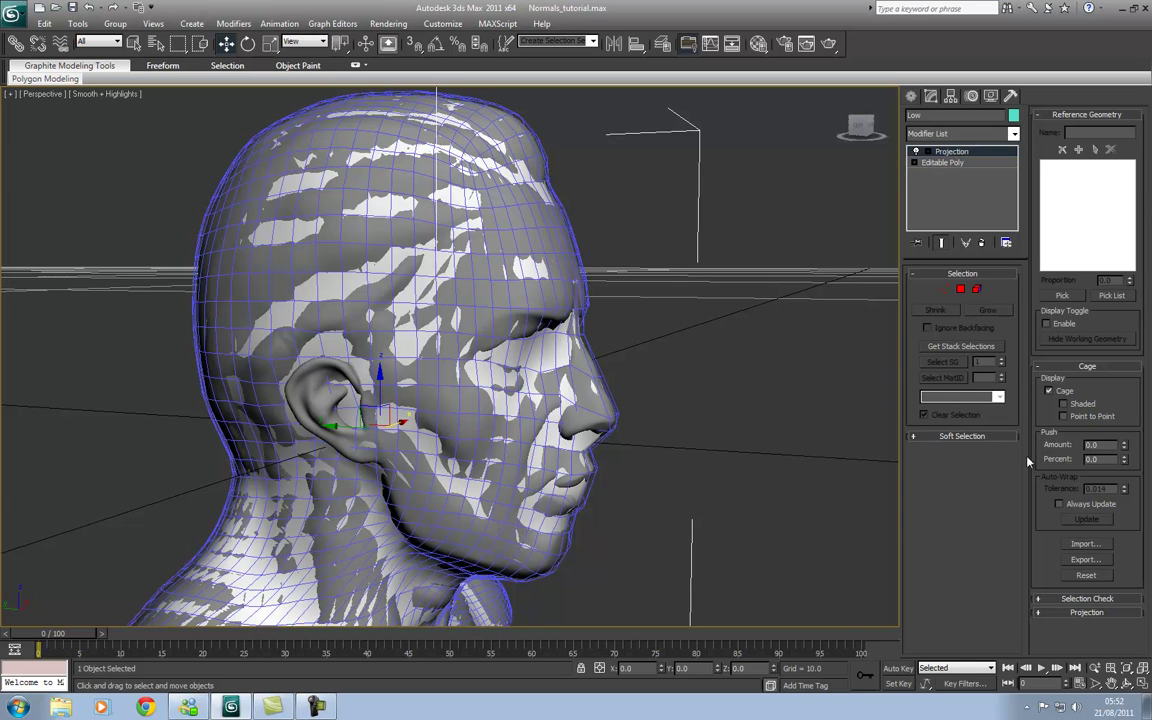
Export the projection cage as an object named Cage.
click(1084, 560)
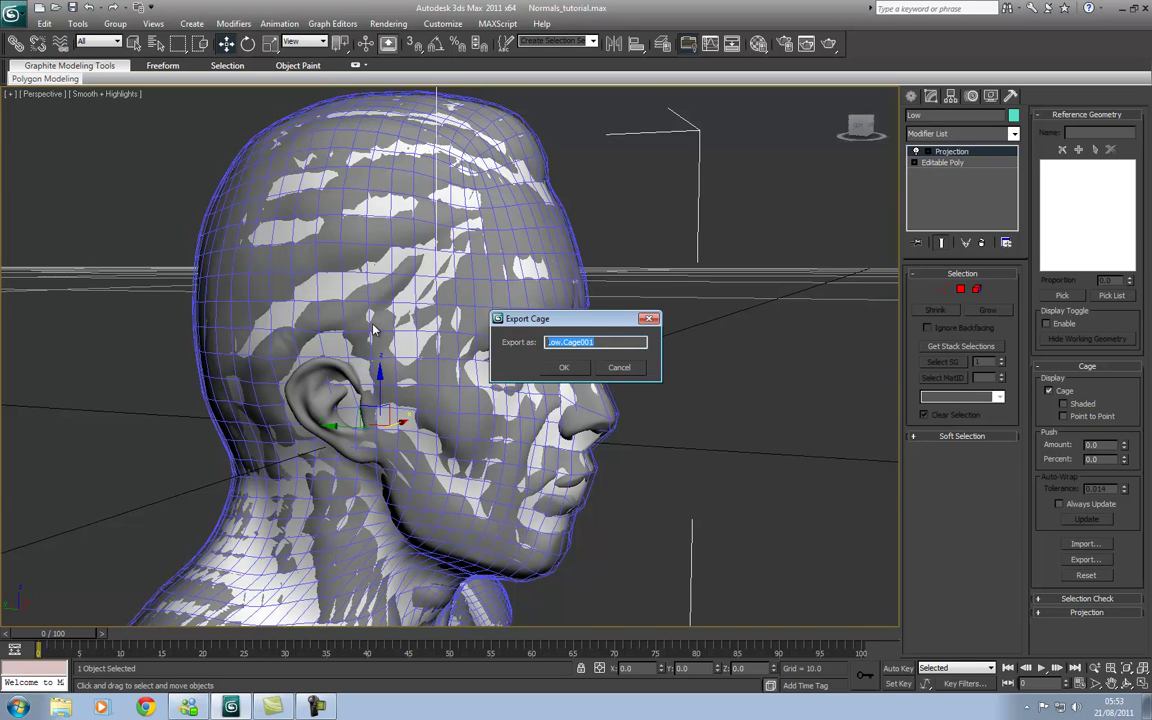
text(Cage)
click(572, 370)
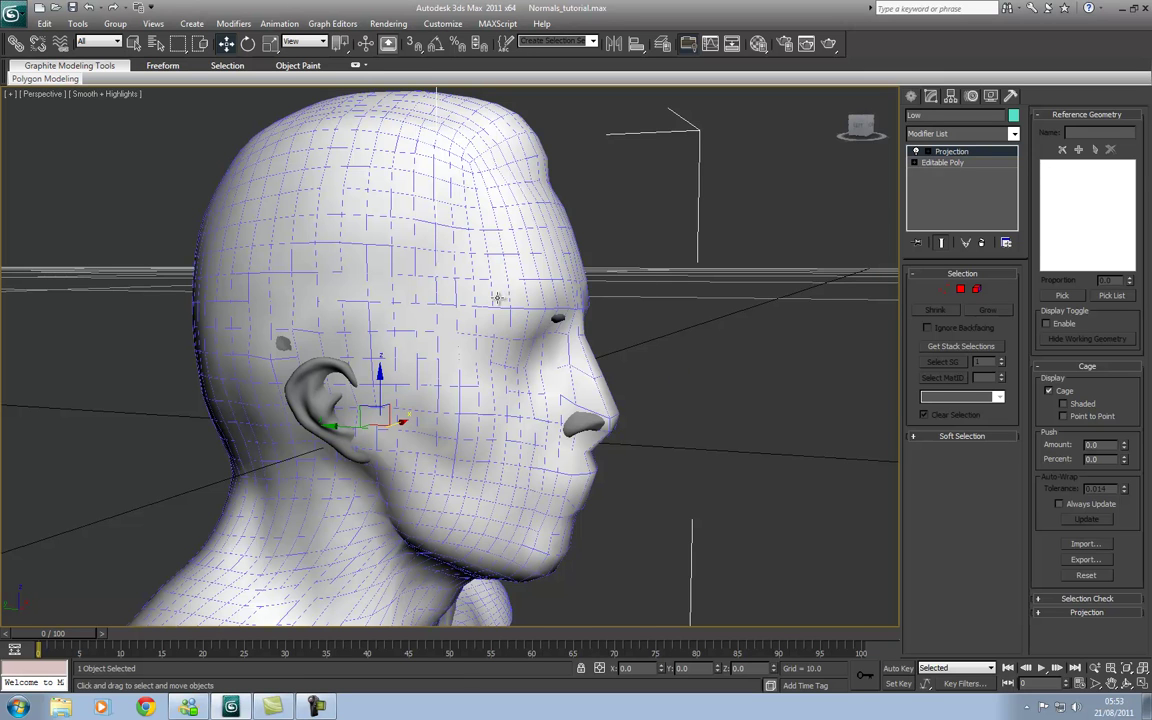
Select the Cage object from the scene list and assign the green 07 - Default material to it.
middle_drag(663, 393, 652, 349)
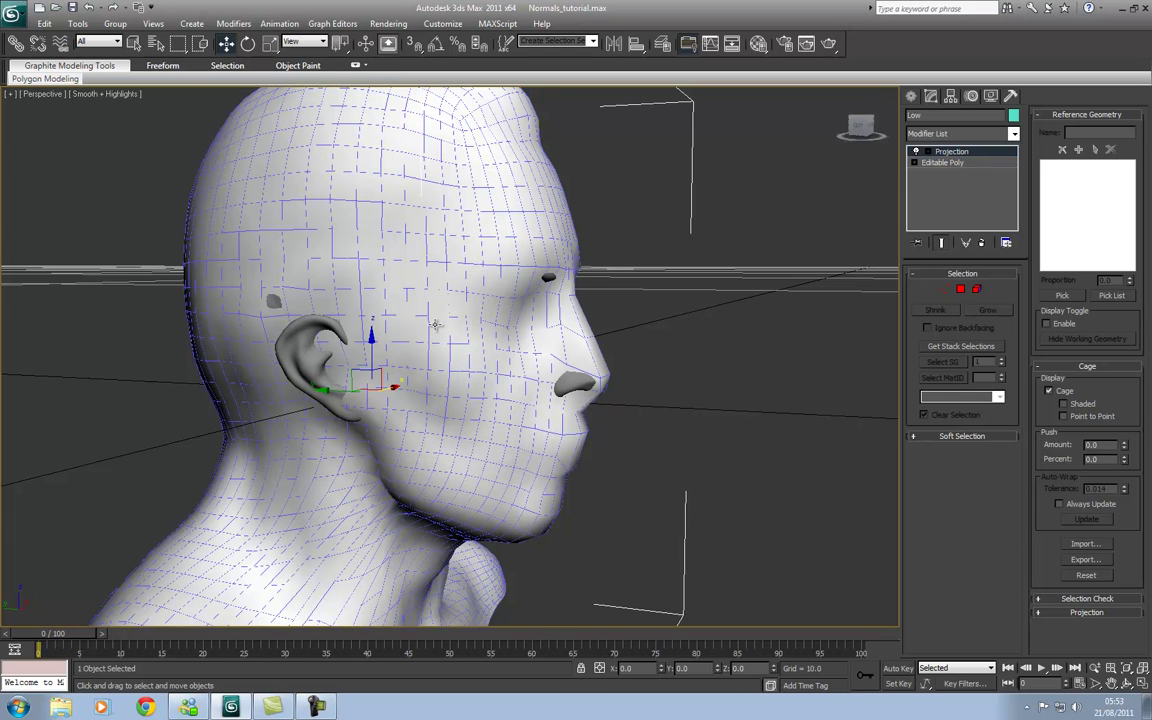
key(h)
click(120, 183)
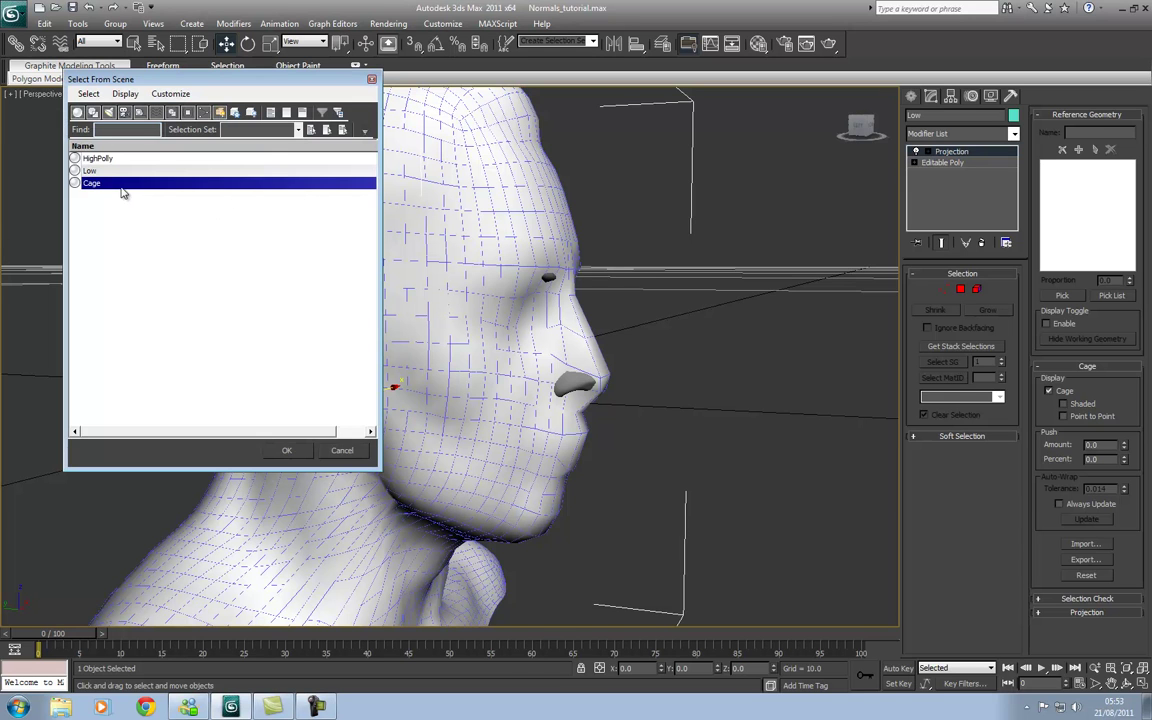
click(286, 450)
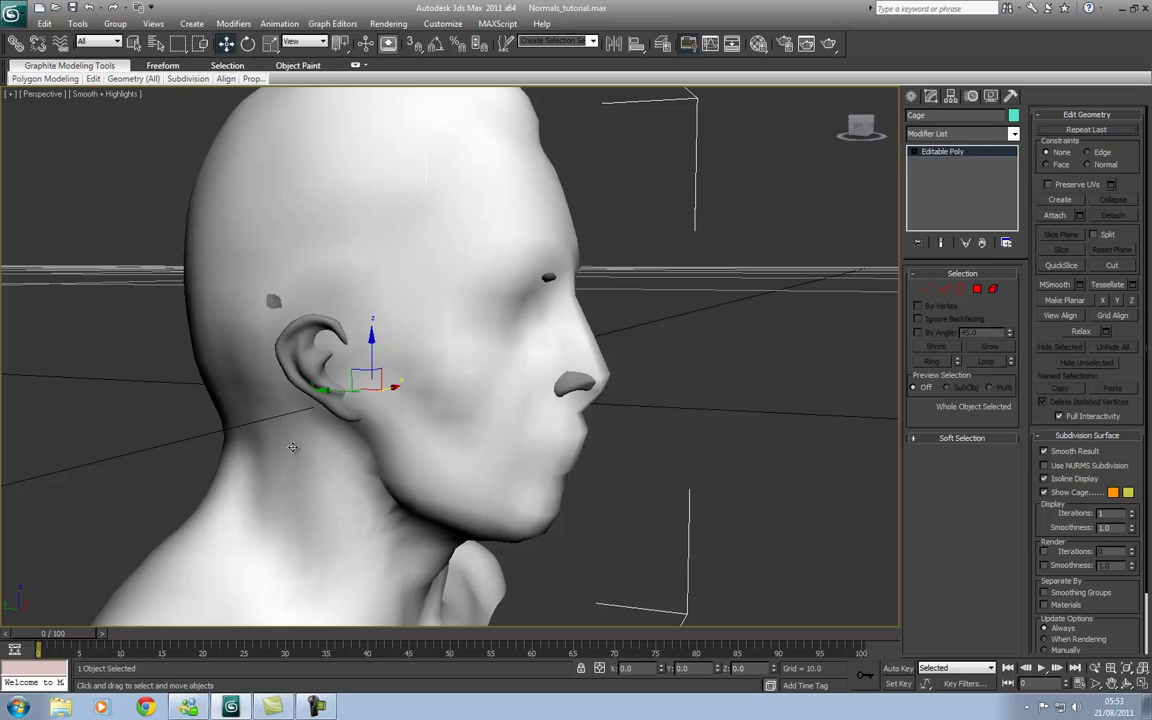
key(m)
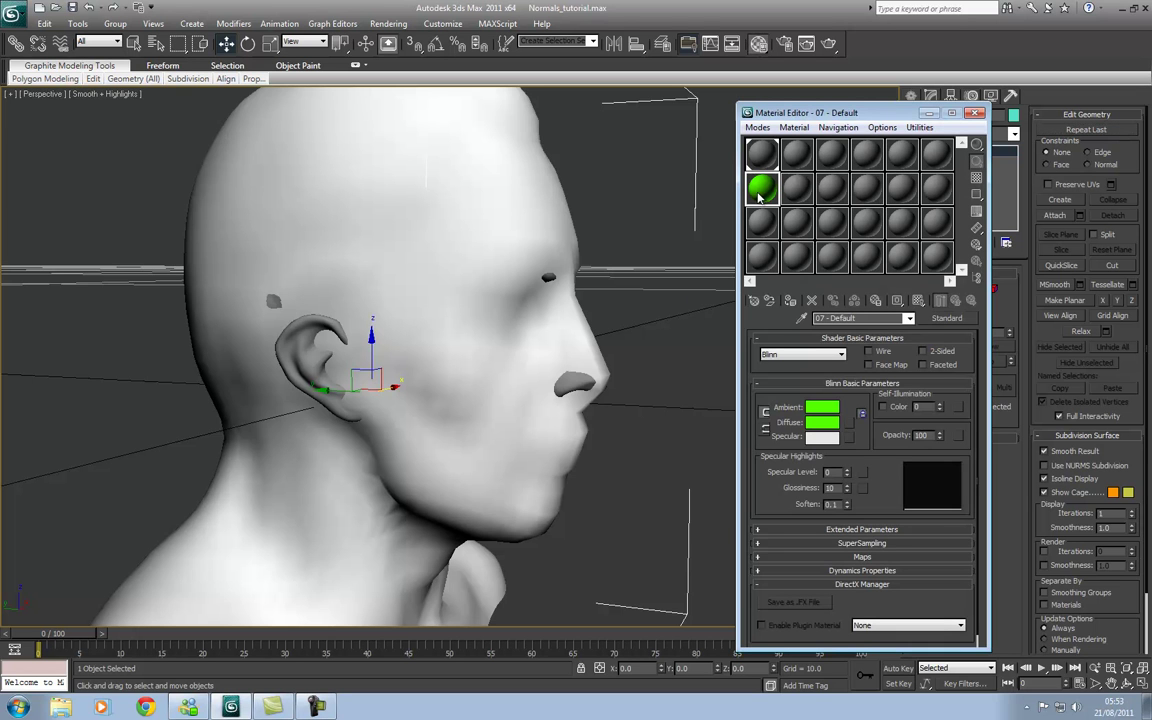
drag(477, 236, 477, 238)
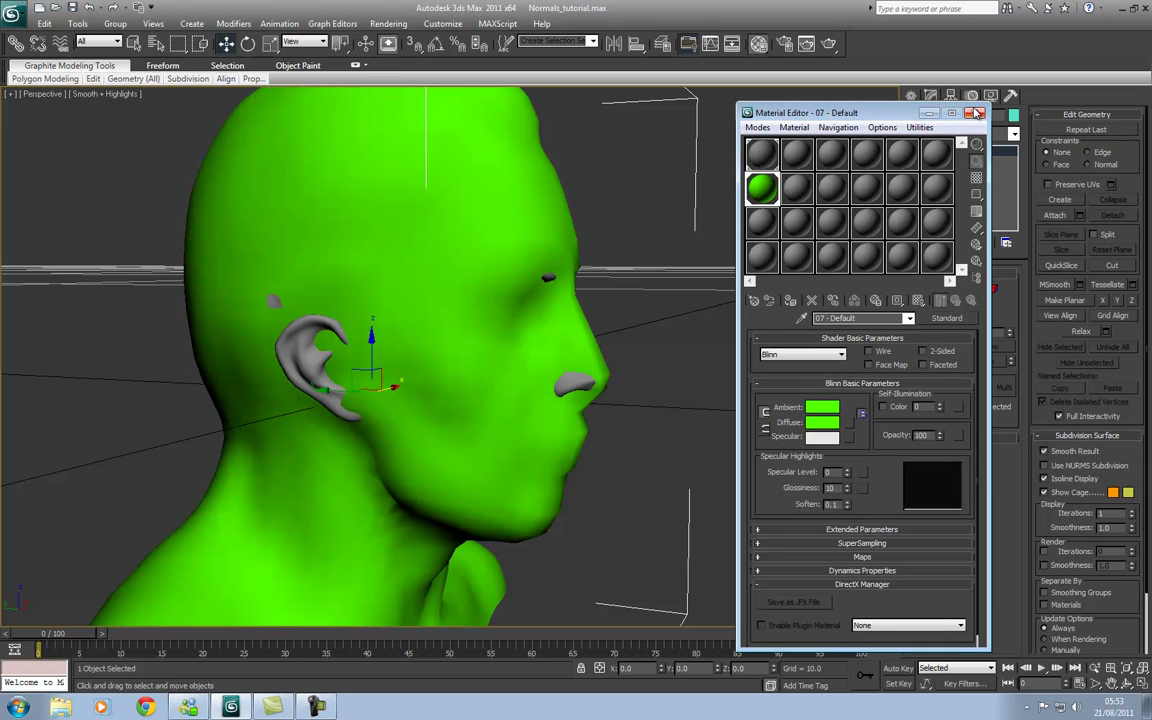
key(m)
key(F3)
key(F3)
middle_drag(650, 374, 632, 363)
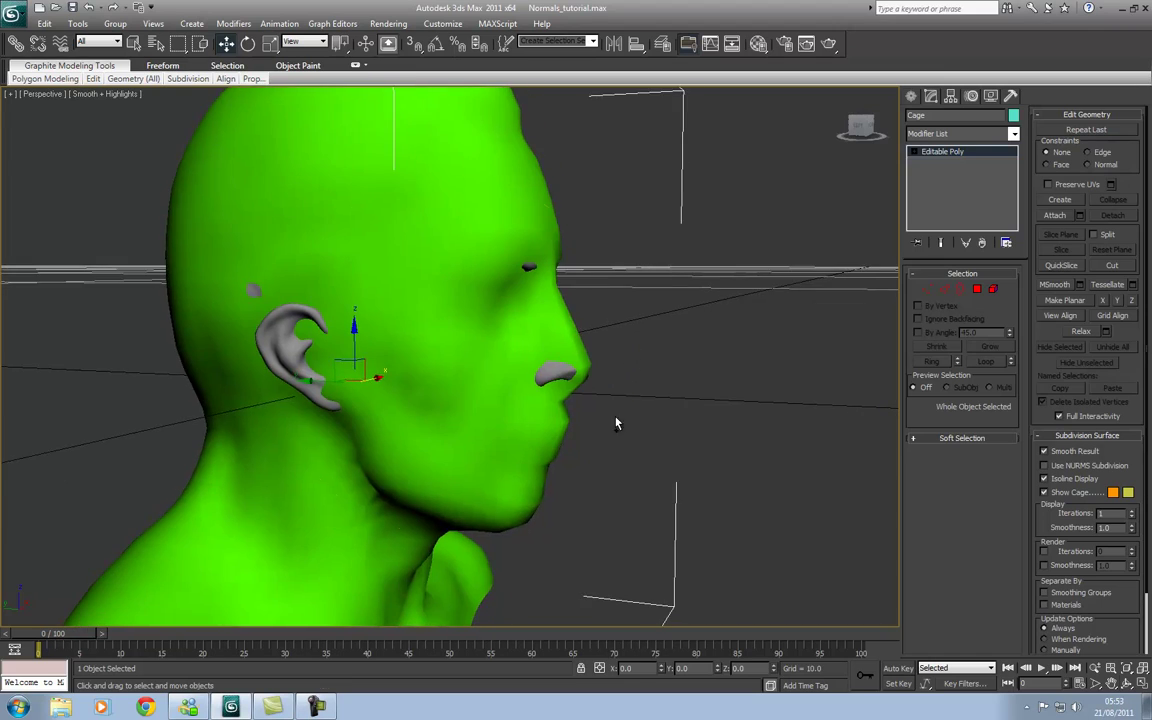
Show edged faces and pull the Cage vertex beside the head's right nostril outward to enclose the high-poly nose.
key(ctrl+r)
drag(545, 290, 453, 322)
alt+middle_drag(453, 321, 572, 316)
key(F4)
key(1)
scroll(545, 336, up, 1)
scroll(532, 336, down, 1)
click(490, 341)
drag(490, 341, 478, 341)
middle_drag(519, 355, 514, 351)
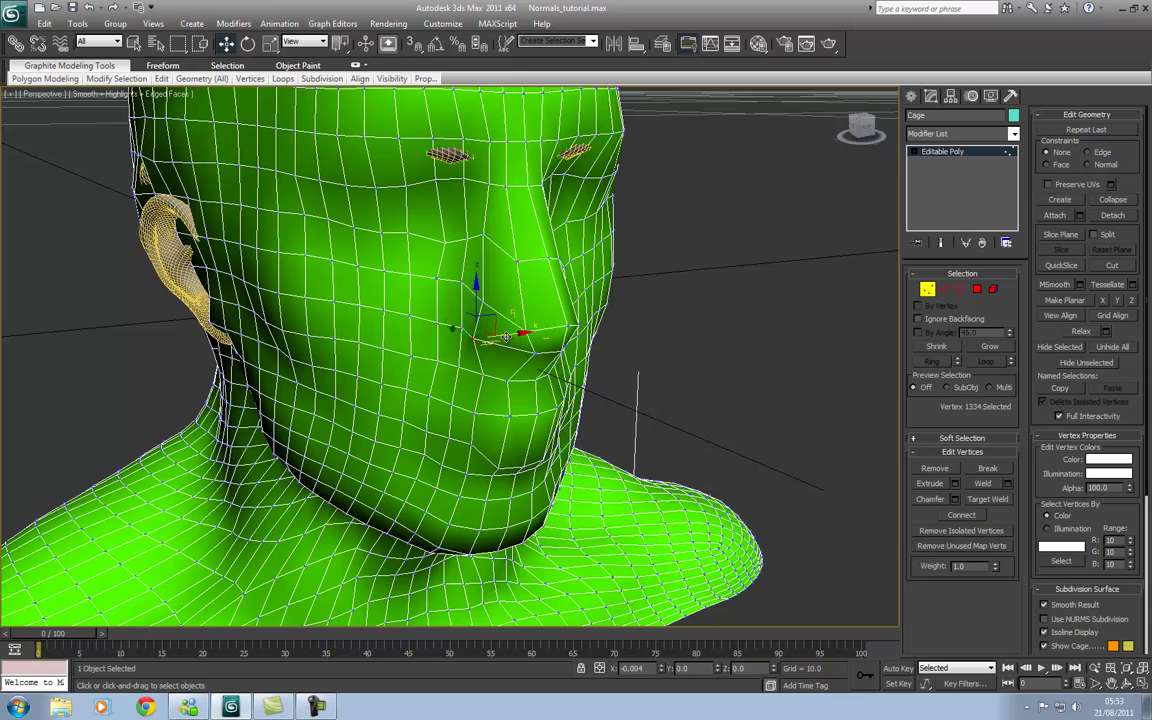
Pull the Cage vertex beside the head's left nostril outward to enclose the protruding high-poly nose, and clear the vertex selection.
key(ctrl+r)
drag(508, 310, 433, 302)
click(226, 44)
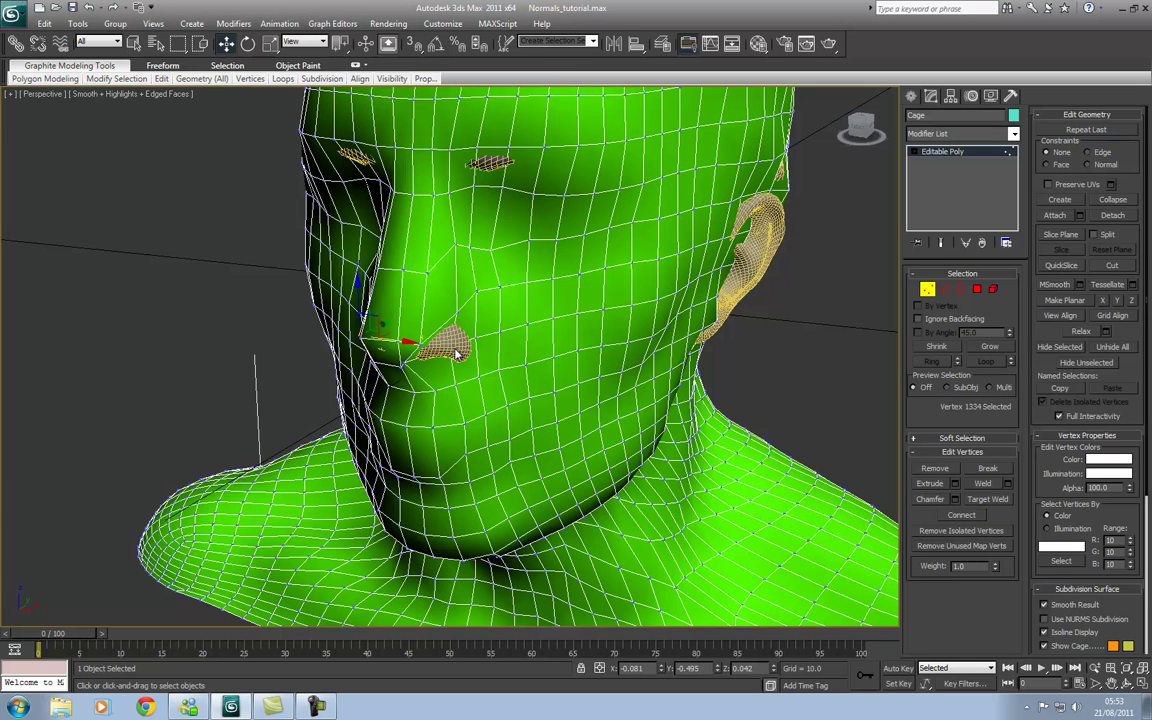
key(F3)
key(F3)
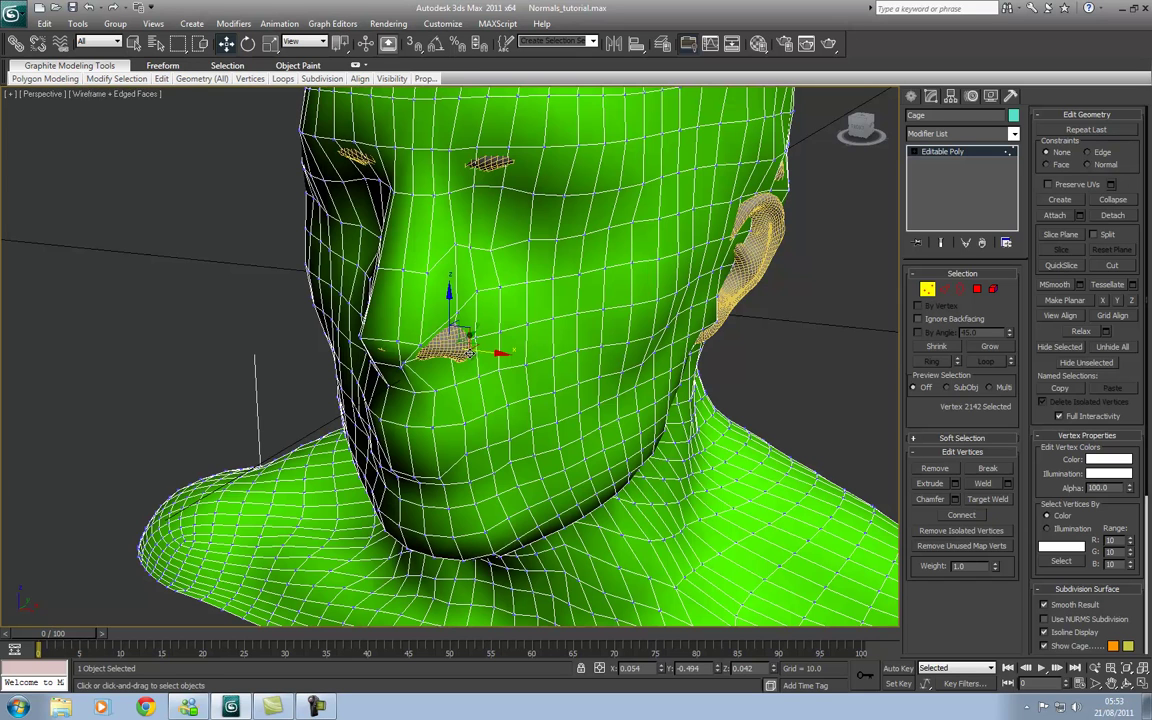
click(455, 347)
click(452, 342)
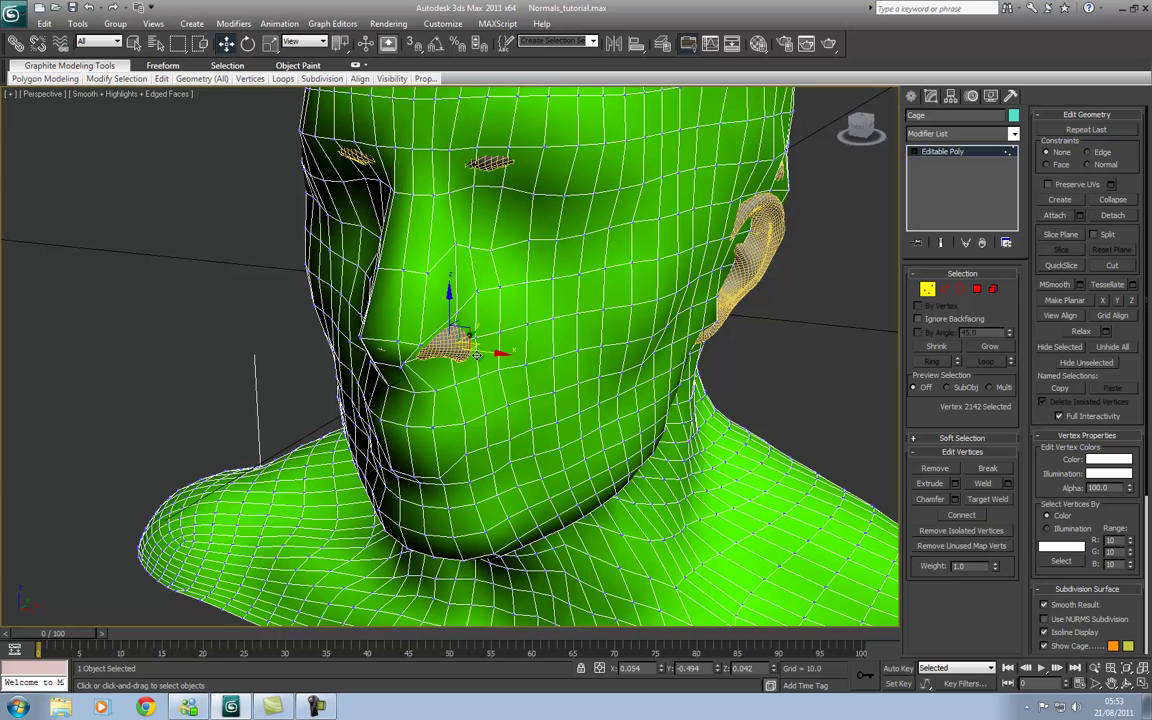
drag(494, 354, 418, 395)
click(407, 362)
click(436, 383)
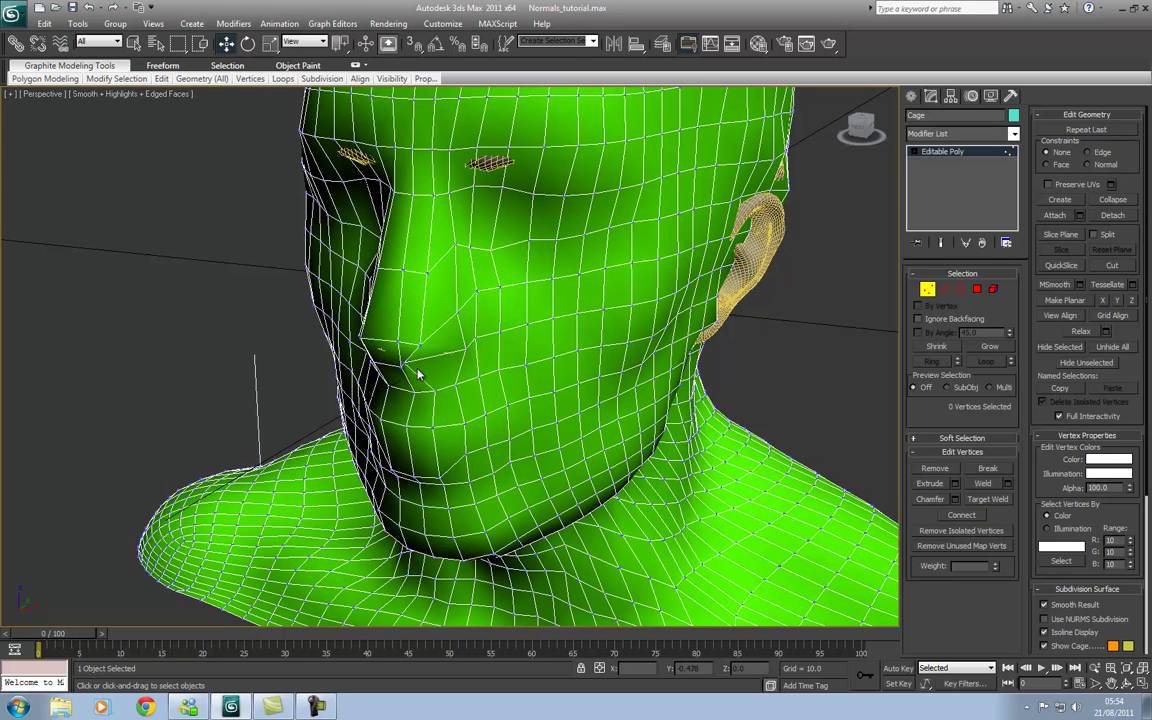
Pull the individual Cage vertices along the underside of the head's left nostril outward to enclose the high-poly nose.
click(407, 362)
drag(436, 366, 442, 370)
middle_drag(441, 382, 473, 380)
scroll(473, 380, up, 1)
scroll(473, 380, down, 1)
click(476, 370)
click(474, 347)
drag(514, 362, 511, 364)
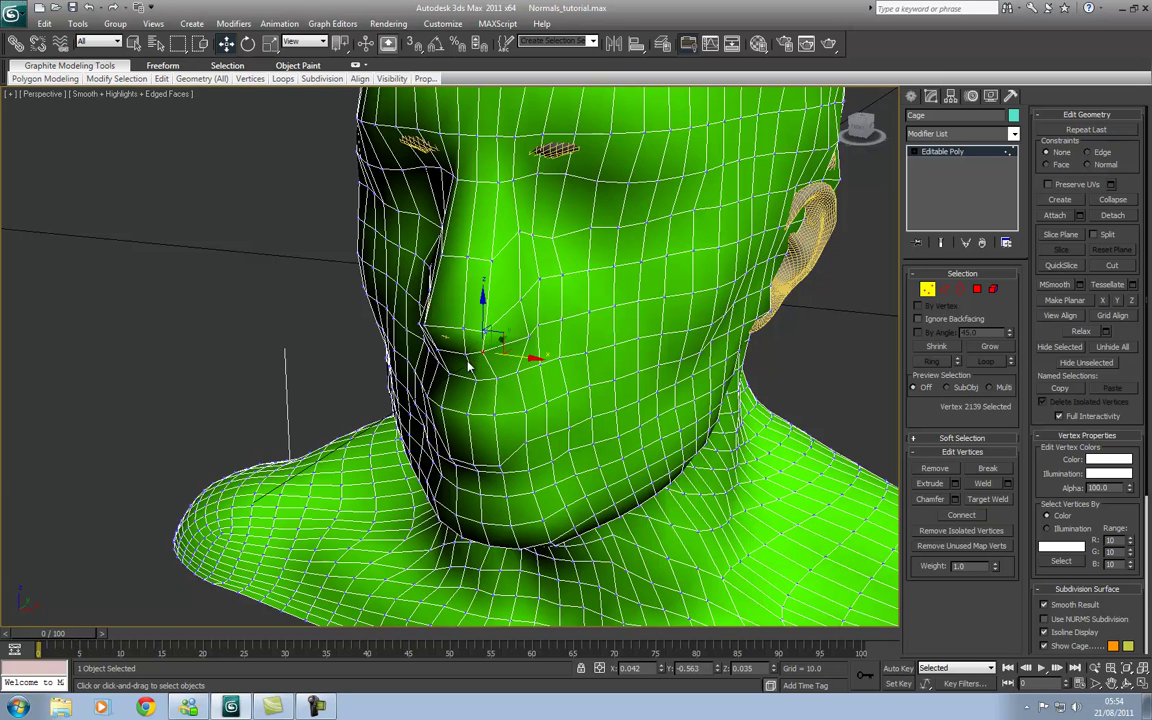
Select the two Cage vertices beneath the nose tip and shift them together to cover the protruding high-poly mesh.
click(466, 353)
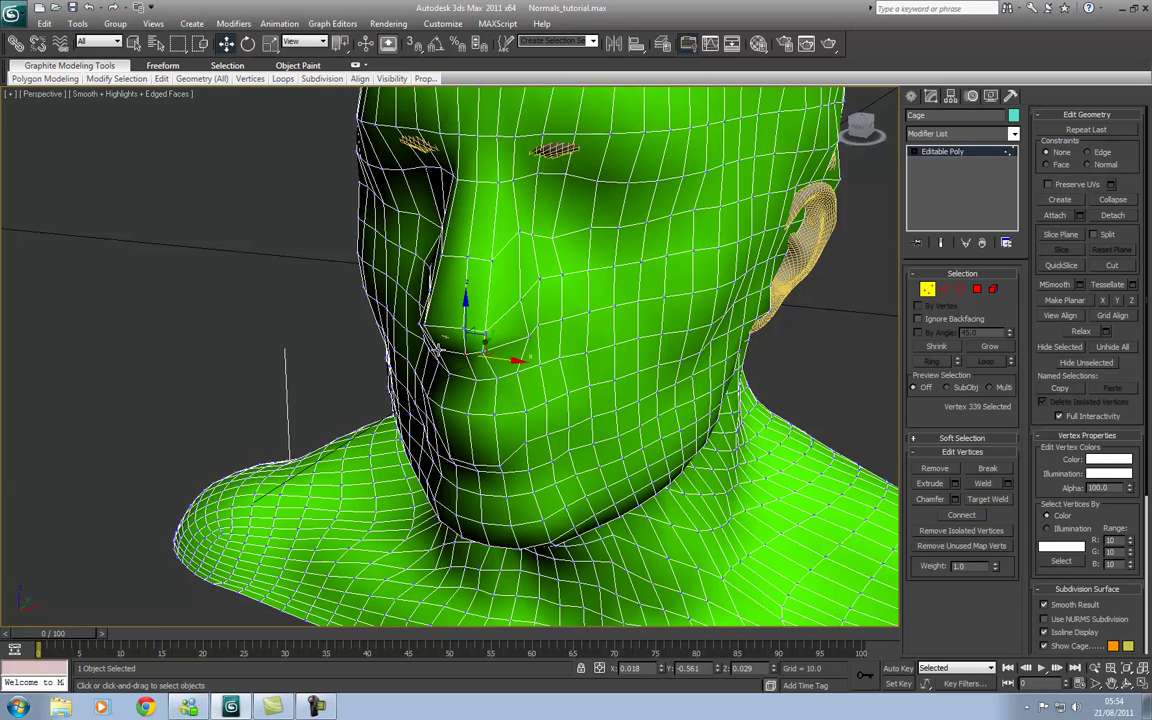
ctrl+click(438, 350)
drag(476, 337, 473, 342)
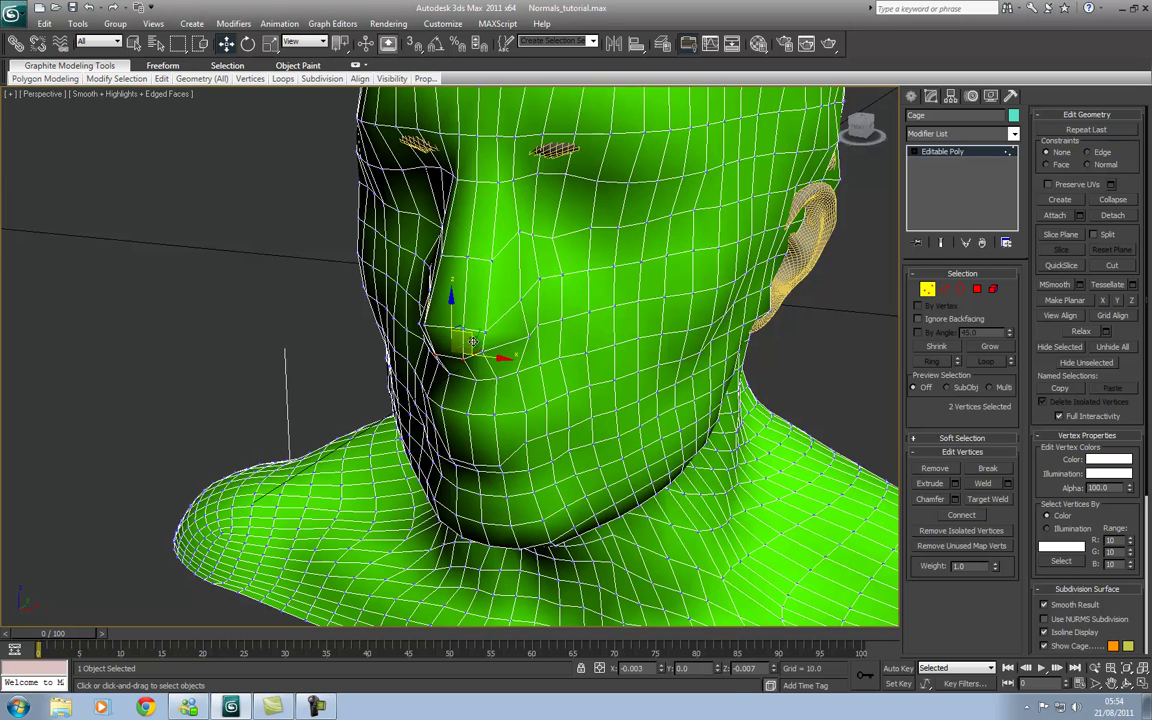
Select the four Cage vertices above both eyes and pull them forward over the protruding high-poly eye geometry.
middle_drag(421, 157, 434, 204)
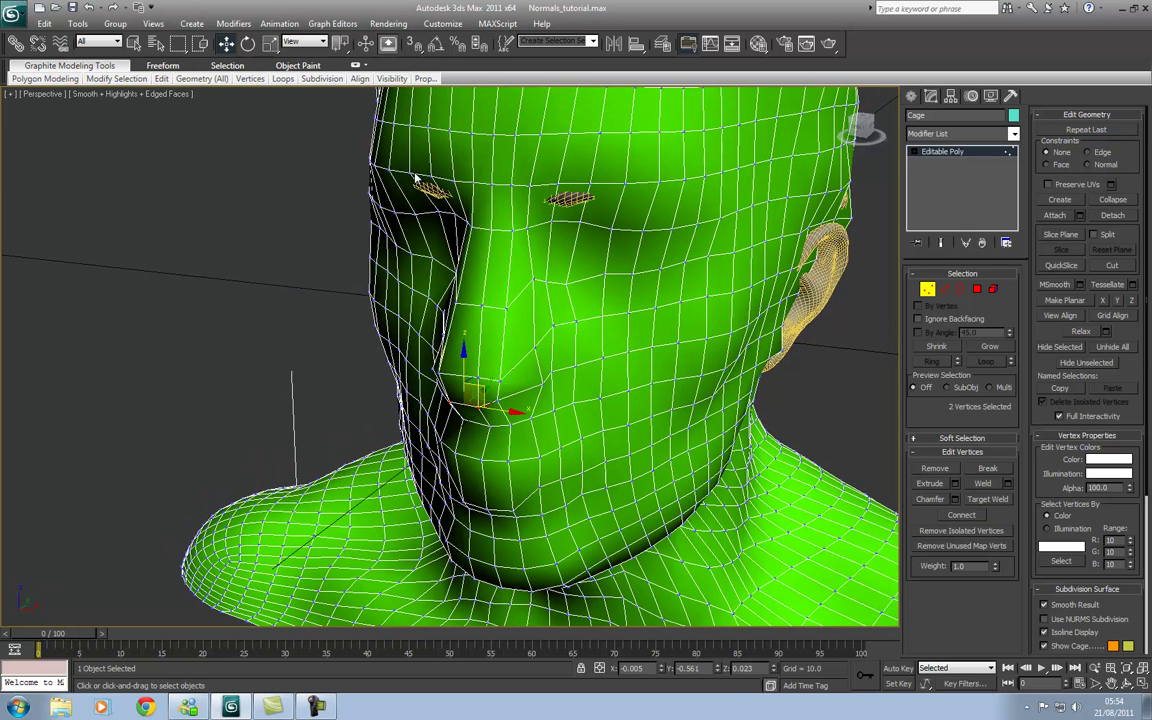
click(414, 175)
click(412, 173)
ctrl+click(431, 177)
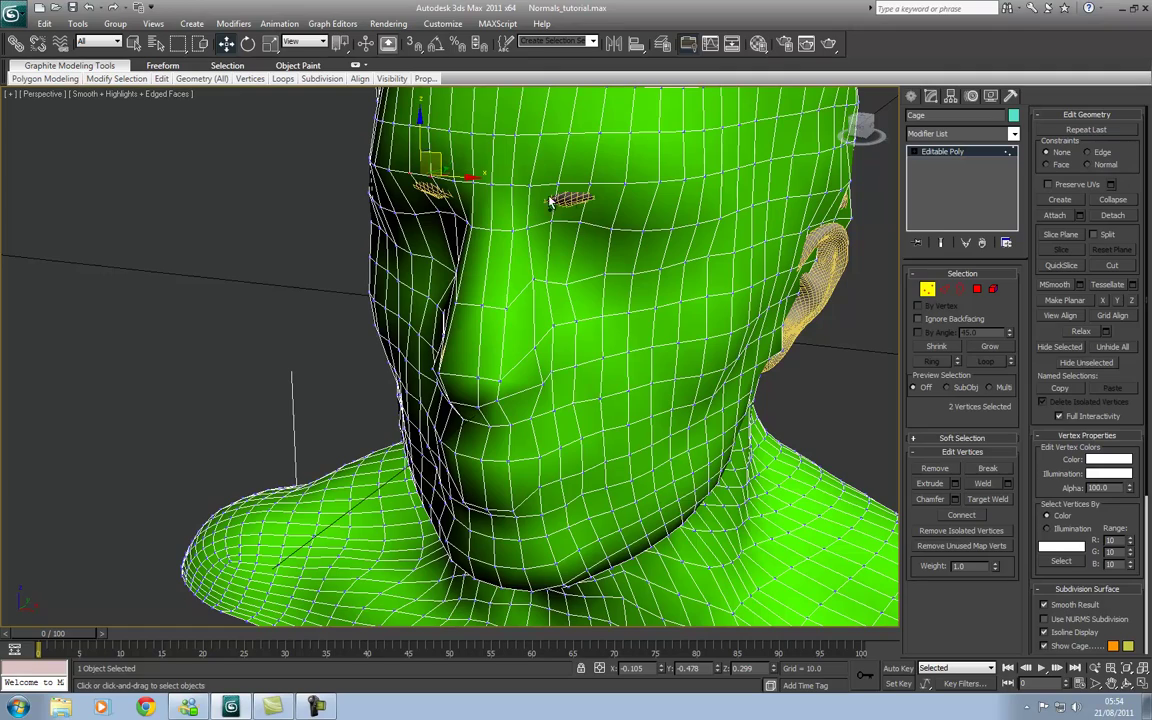
middle_drag(494, 215, 371, 251)
ctrl+click(528, 228)
ctrl+click(559, 229)
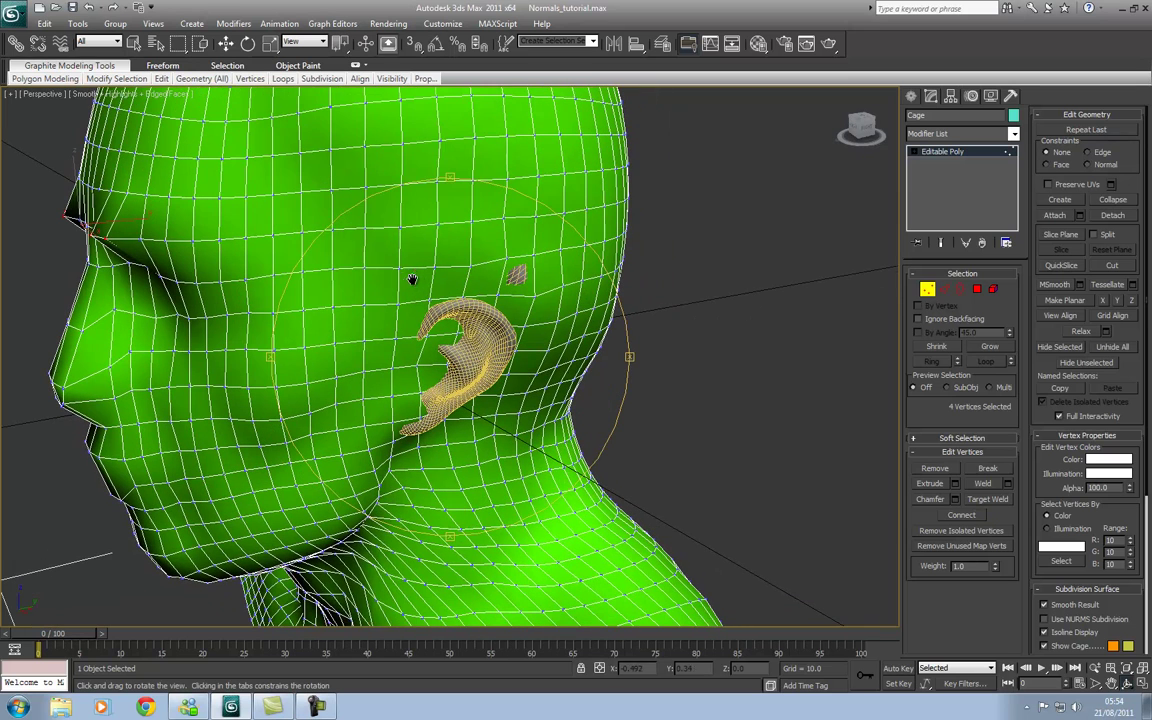
Pull the grown polygon selection over the left ear outward, pull its central polygon further out, and clear the selection.
click(975, 289)
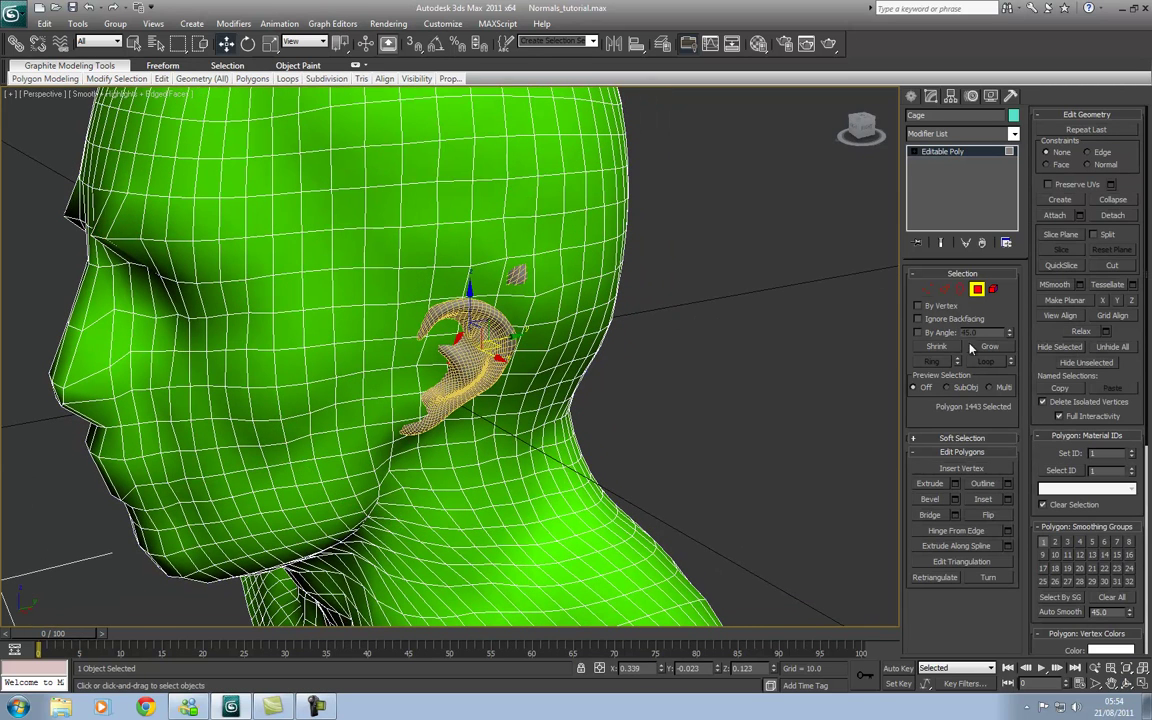
click(988, 347)
drag(494, 355, 505, 353)
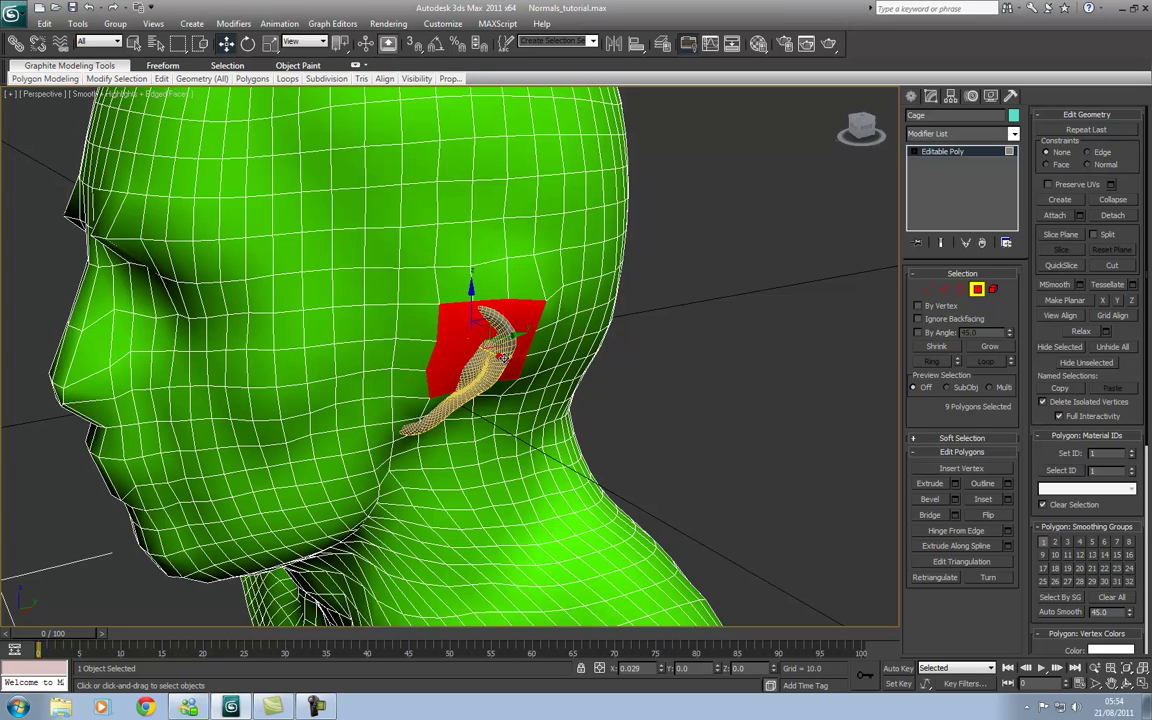
click(498, 360)
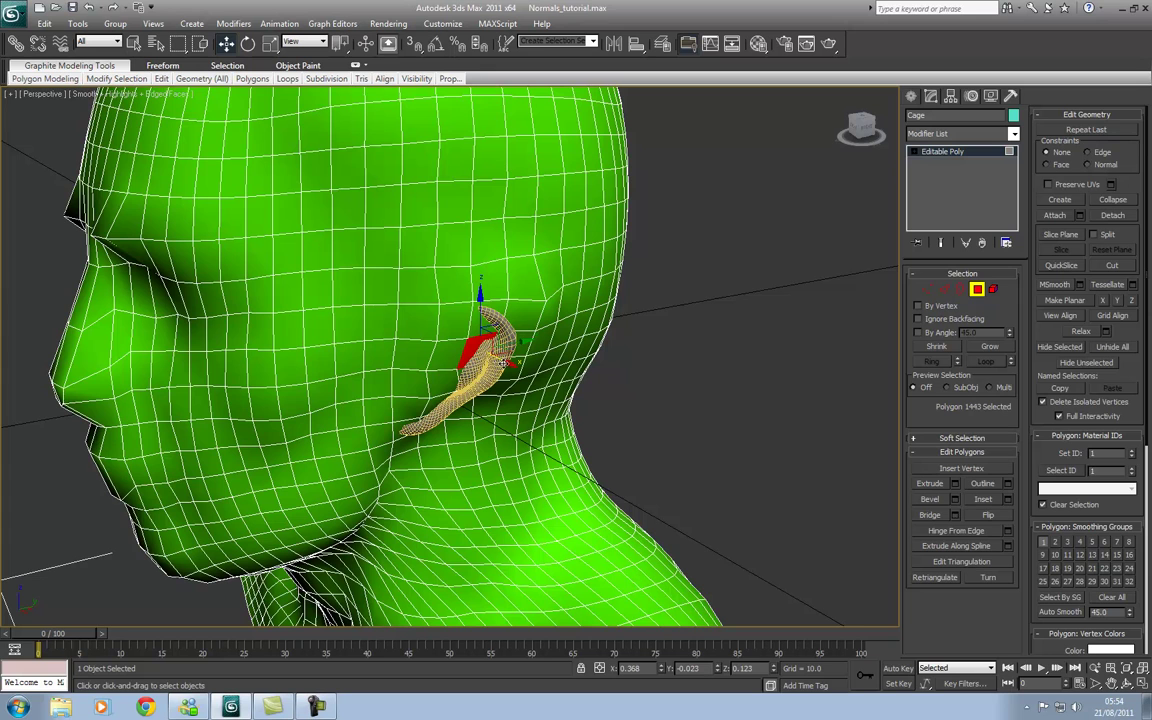
drag(508, 364, 518, 366)
click(849, 365)
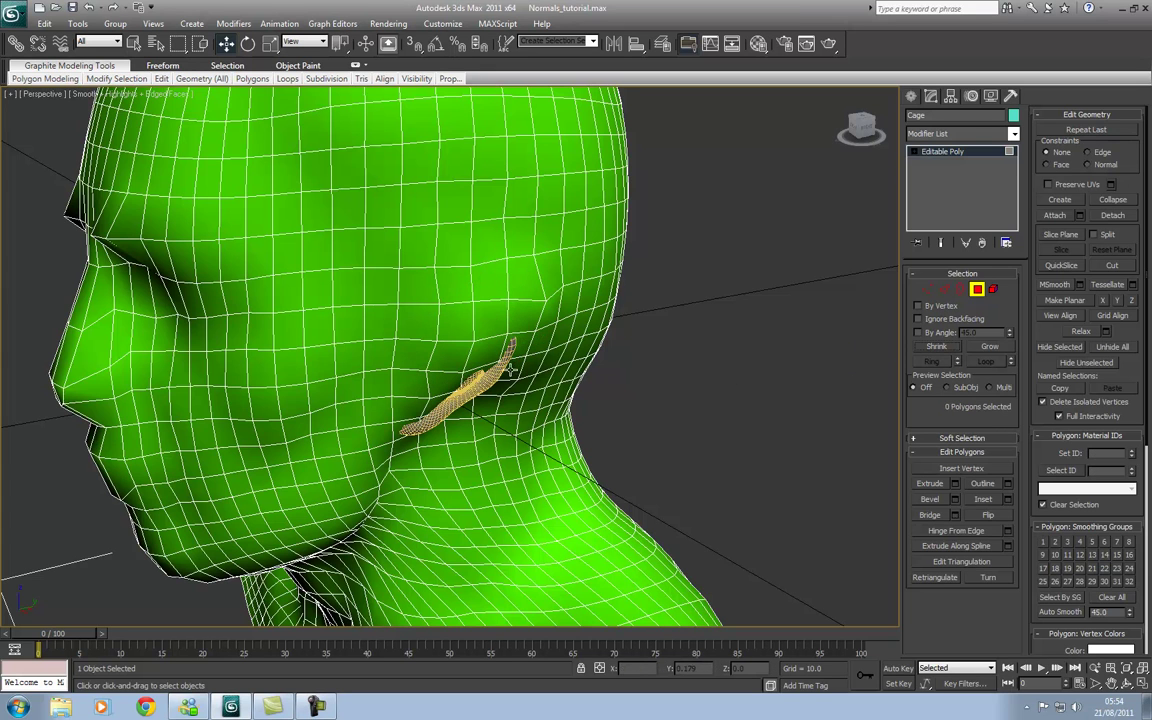
Return to vertex editing and adjust the Cage vertices behind the upper part of the left ear.
key(1)
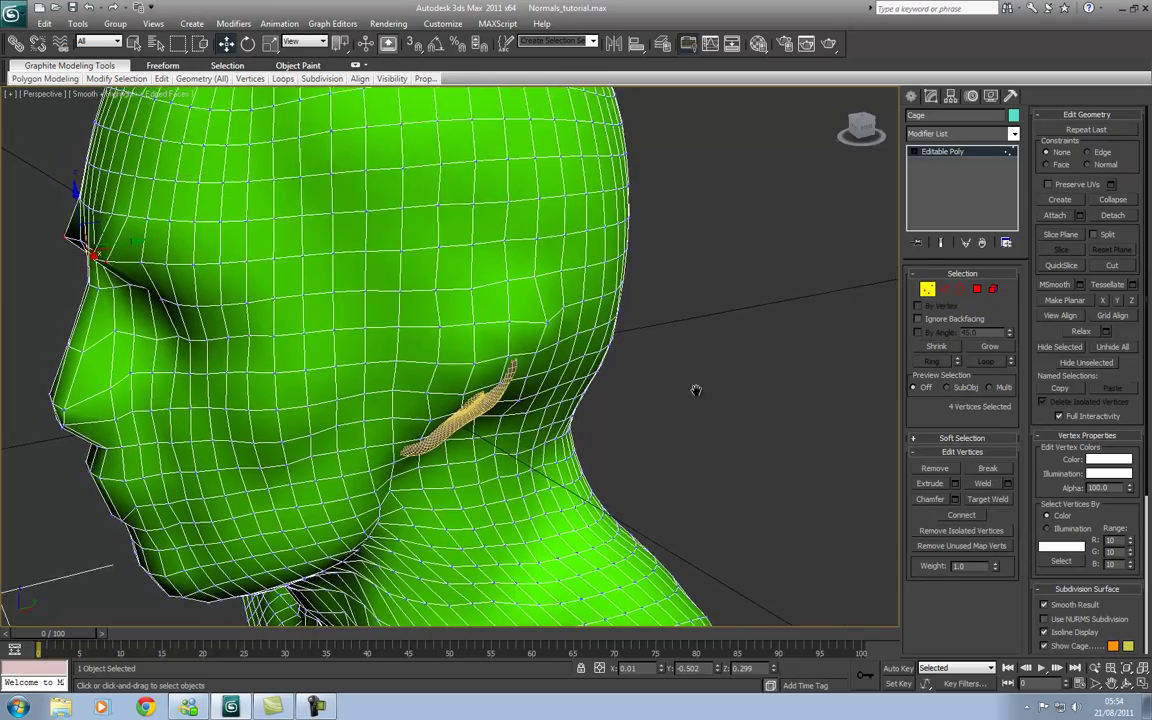
middle_drag(699, 371, 708, 380)
scroll(708, 380, up, 3)
middle_drag(543, 393, 525, 345)
click(538, 296)
drag(537, 287, 556, 298)
middle_drag(550, 260, 570, 219)
key(F3)
key(F3)
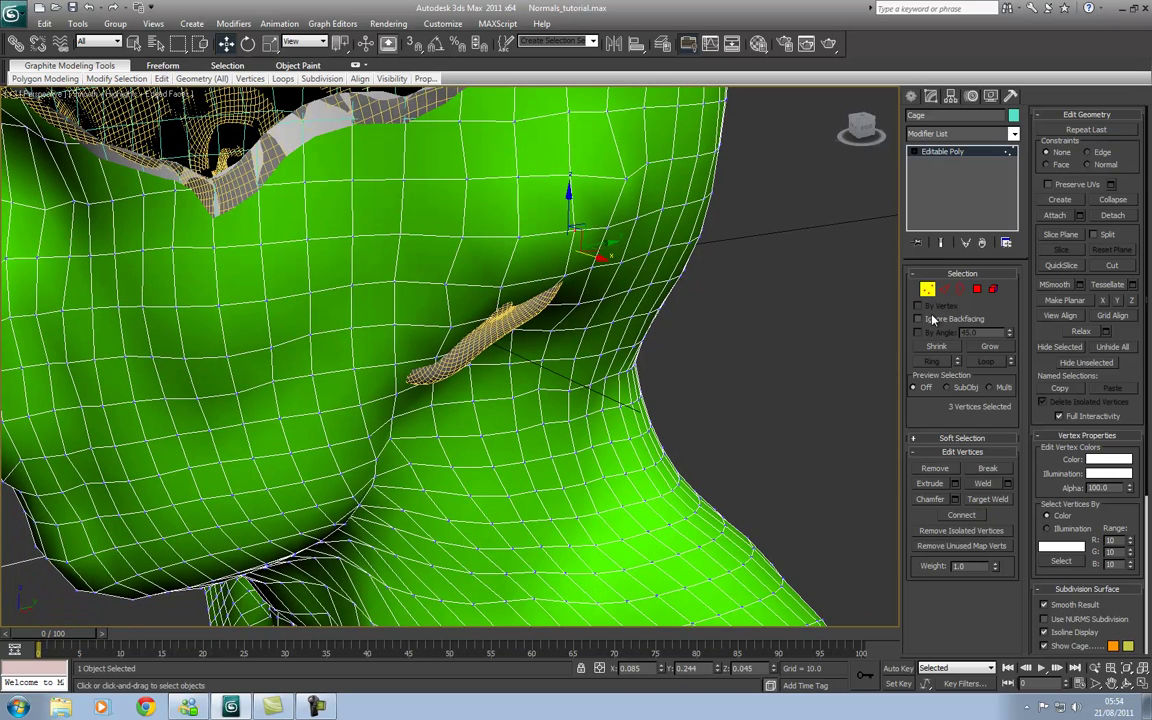
Enable Ignore Backfacing and pull three Cage vertices over the middle of the left ear outward.
key(F3)
key(F3)
drag(483, 308, 530, 367)
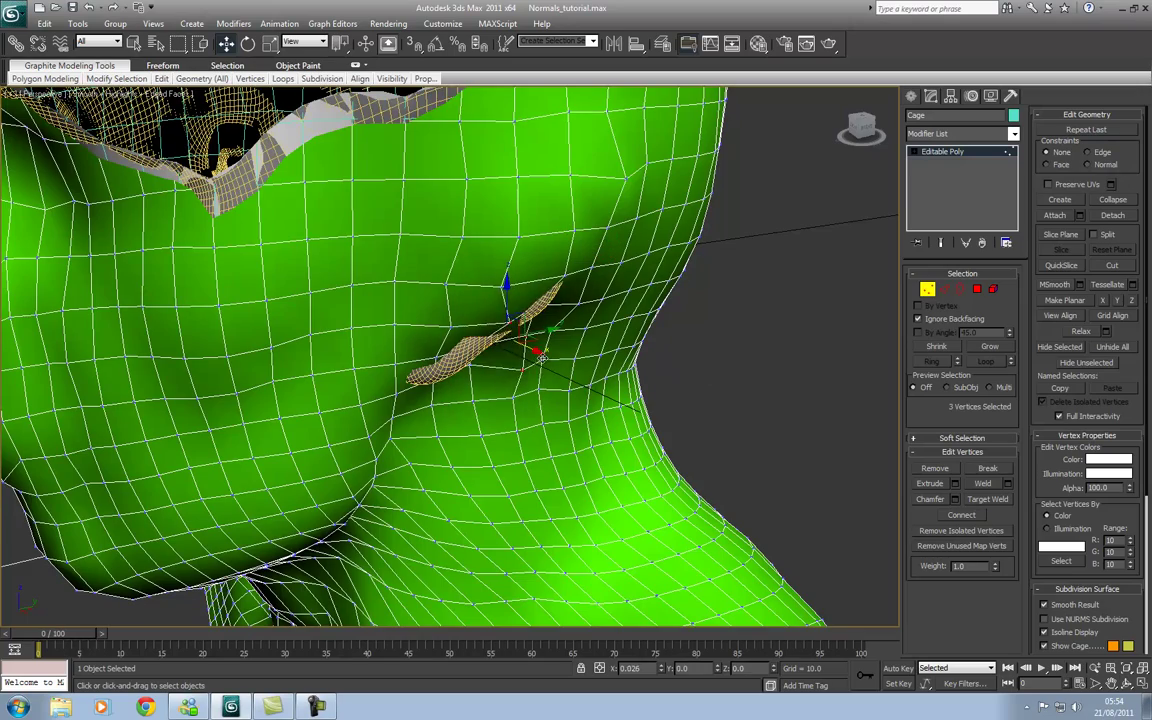
key(F3)
key(F3)
Pull the remaining Cage vertices along the rear and middle of the left ear outward to enclose the high-poly ear.
click(523, 316)
click(491, 338)
click(537, 305)
drag(556, 316, 571, 325)
drag(484, 357, 509, 376)
drag(517, 322, 551, 352)
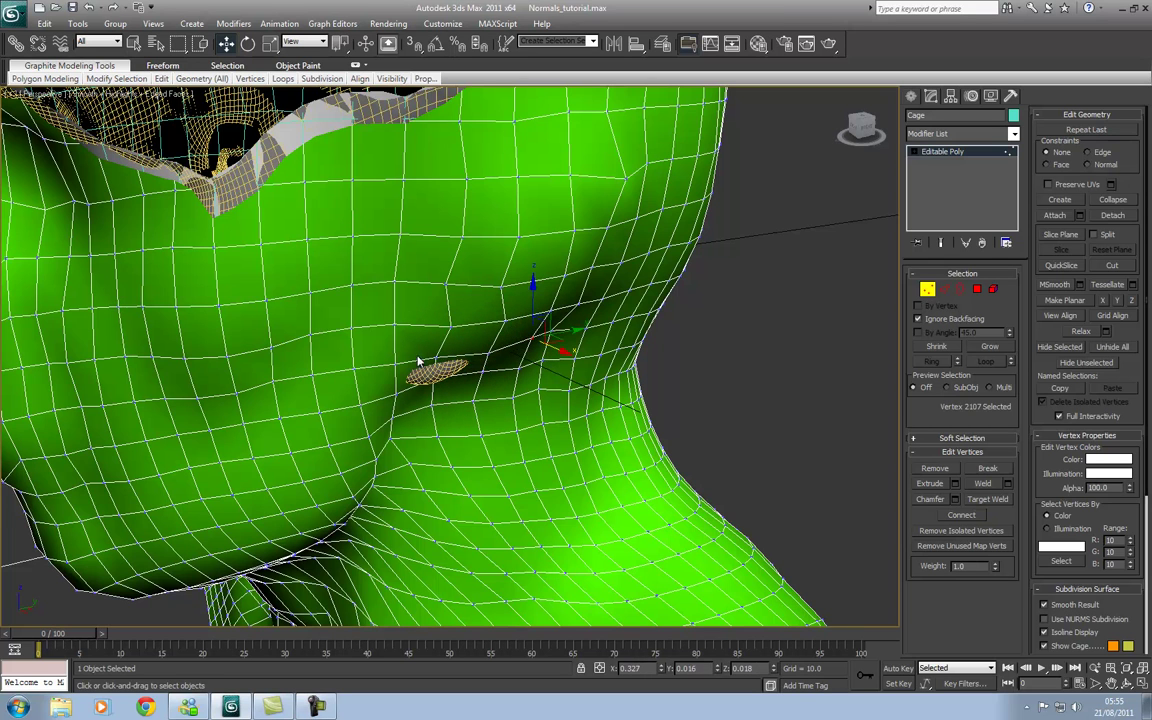
Pull the two Cage vertices over the left earlobe outward, along with the single vertex above the ear.
drag(452, 402, 459, 388)
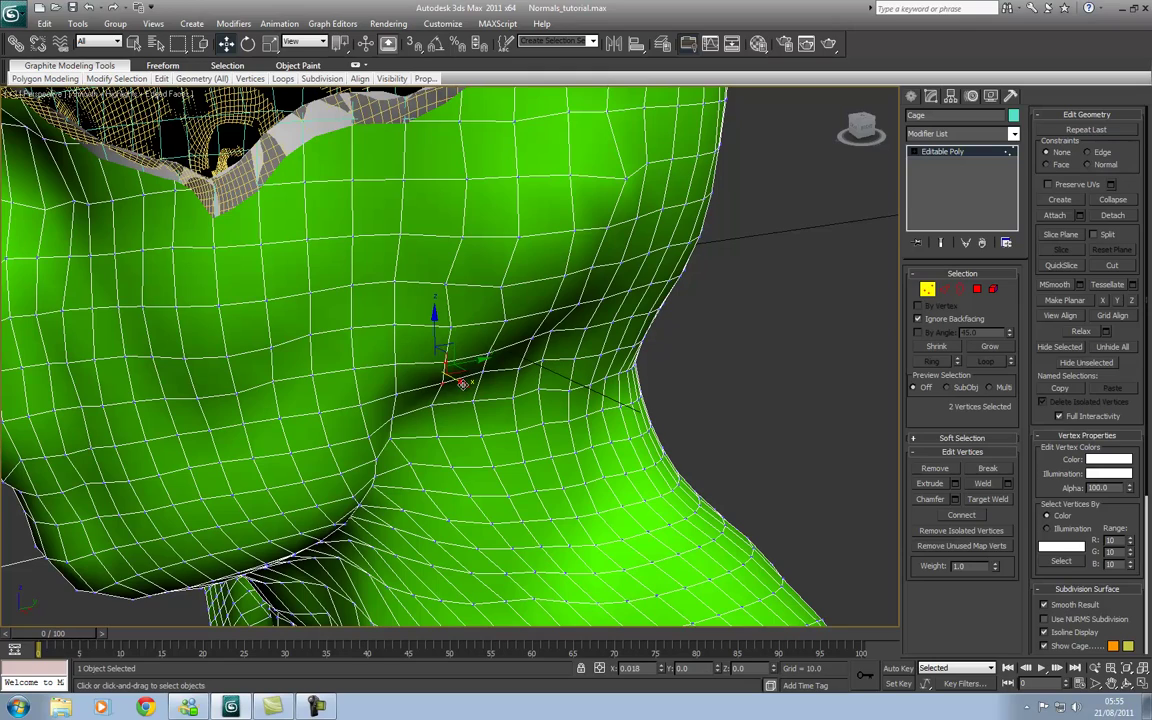
click(503, 291)
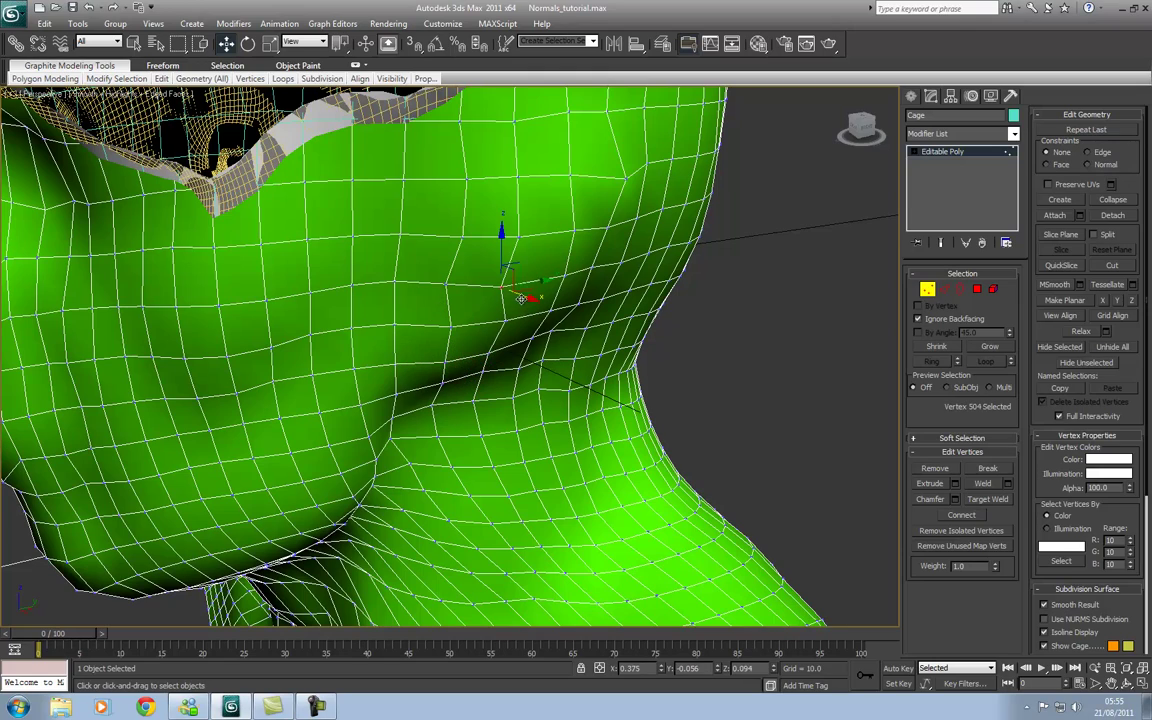
drag(523, 300, 538, 305)
middle_drag(538, 305, 549, 307)
Select four Cage vertices over the middle of the right ear and pull them outward.
scroll(514, 360, down, 3)
key(ctrl+r)
alt+middle_drag(381, 325, 432, 357)
scroll(432, 357, up, 6)
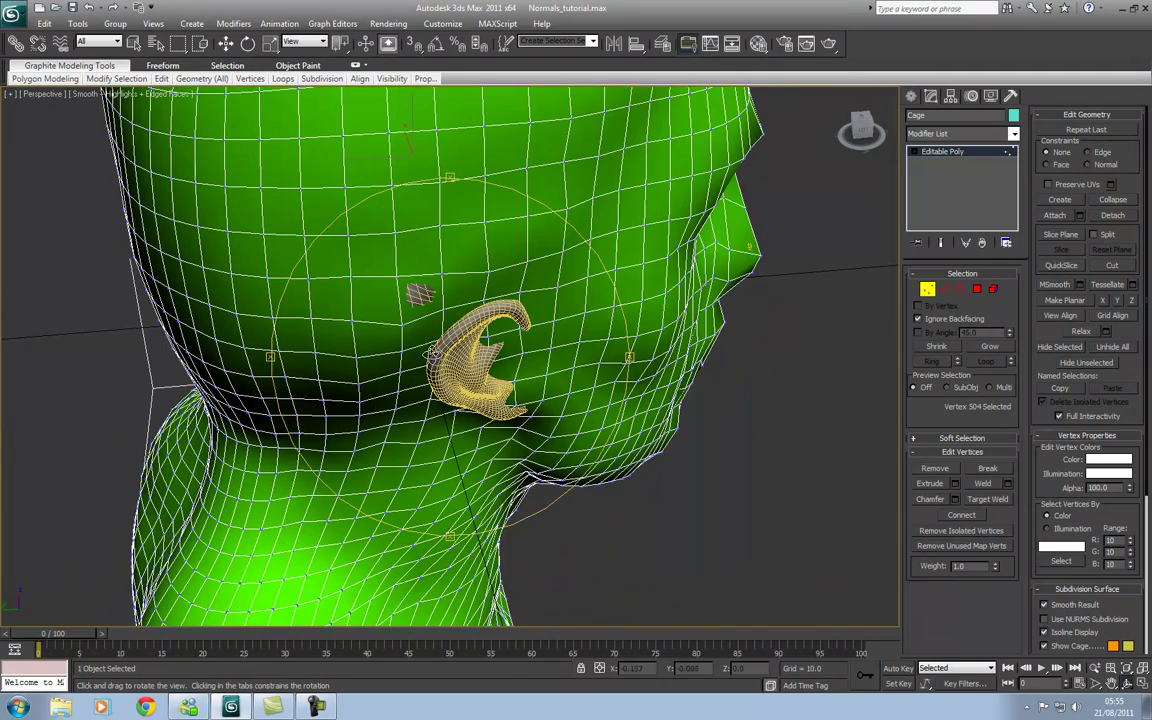
click(248, 43)
drag(468, 349, 518, 404)
click(226, 43)
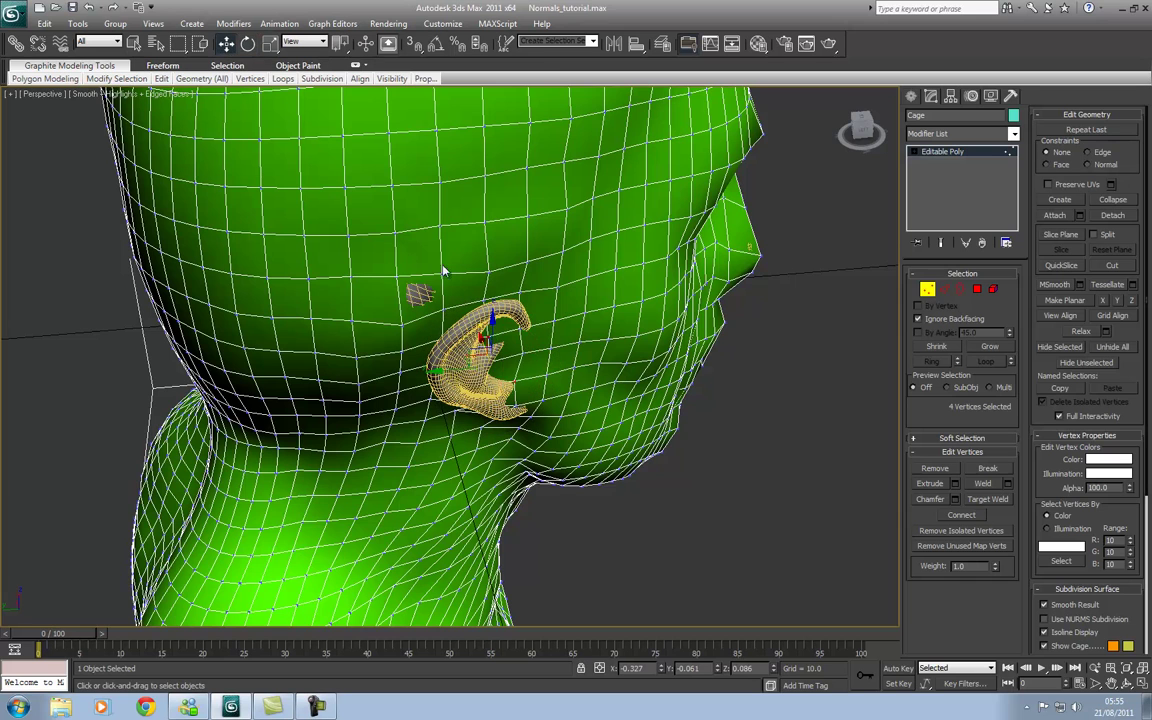
drag(485, 340, 496, 350)
Pull the Cage vertices along the upper and rear edge of the right ear outward, undoing one adjustment along the way.
click(479, 285)
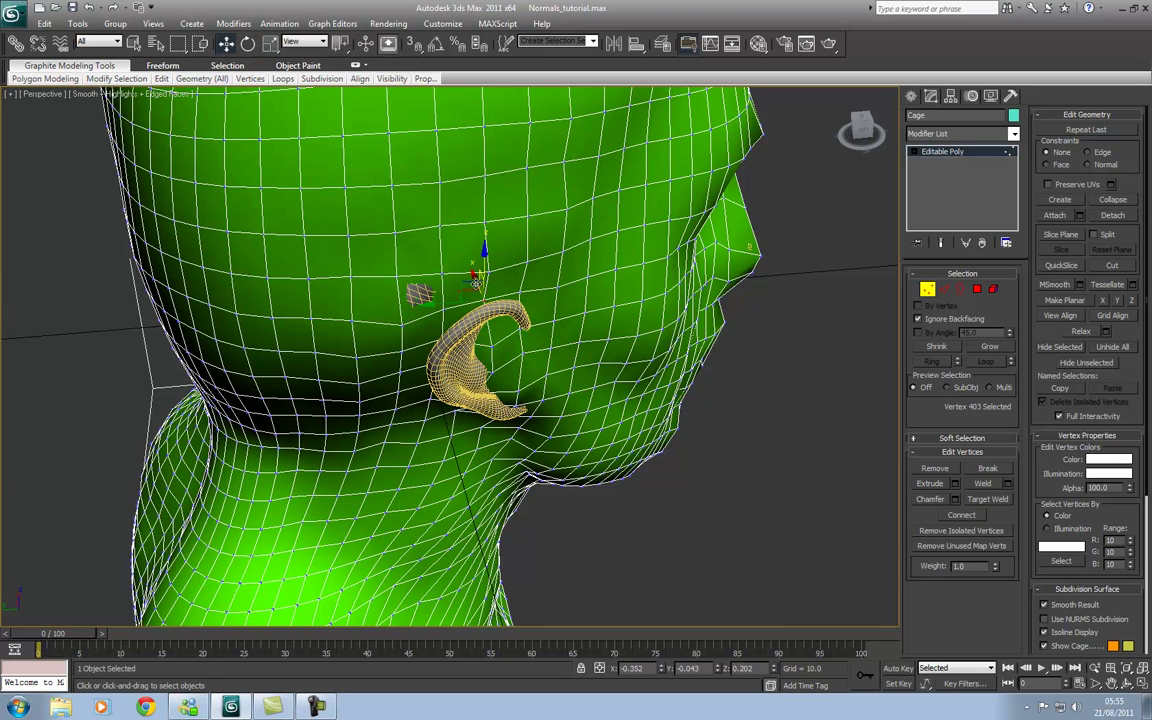
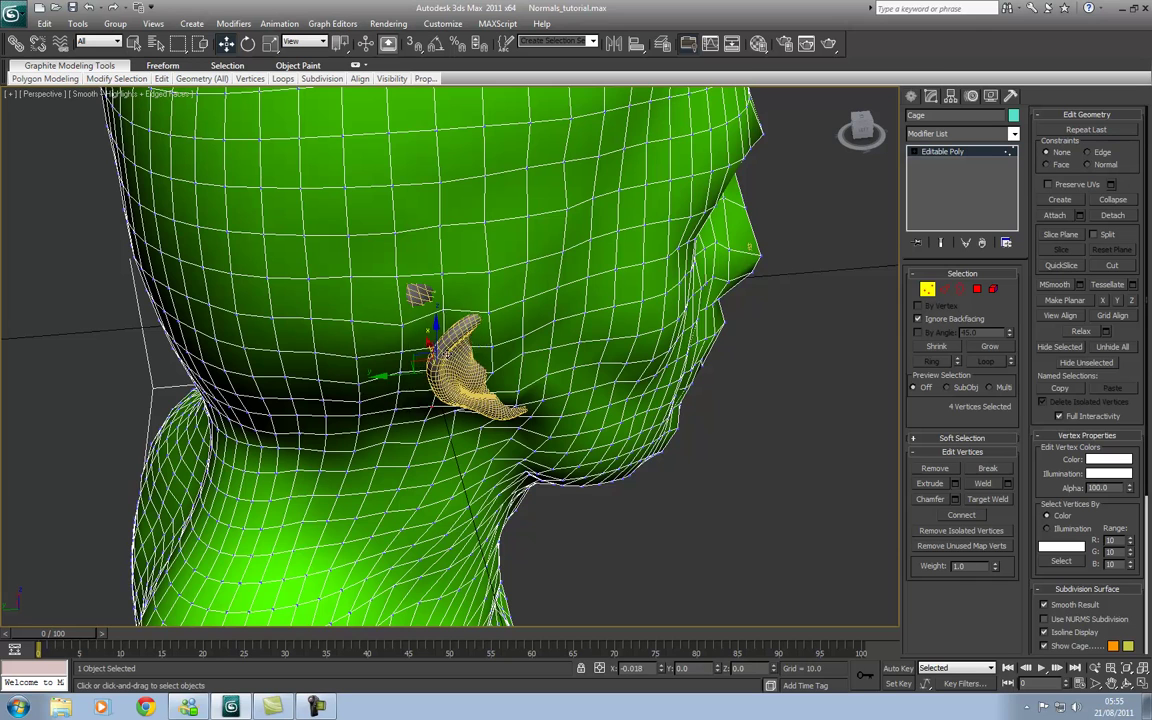
key(ctrl+z)
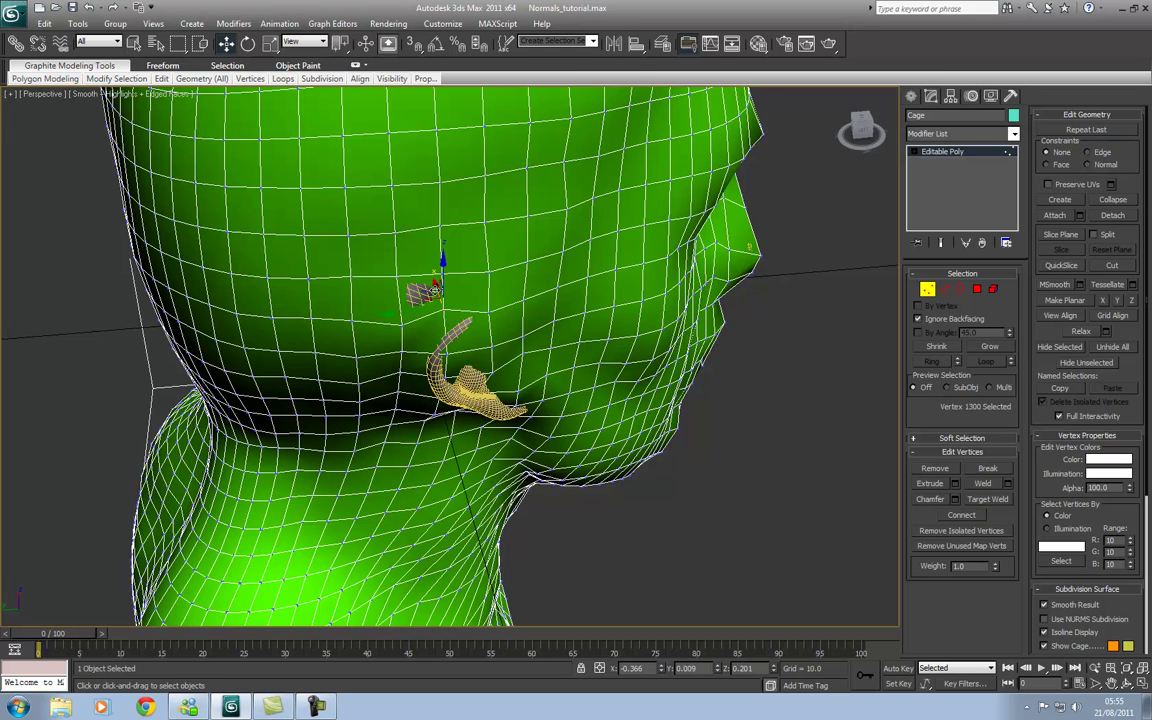
alt+middle_drag(453, 306, 481, 327)
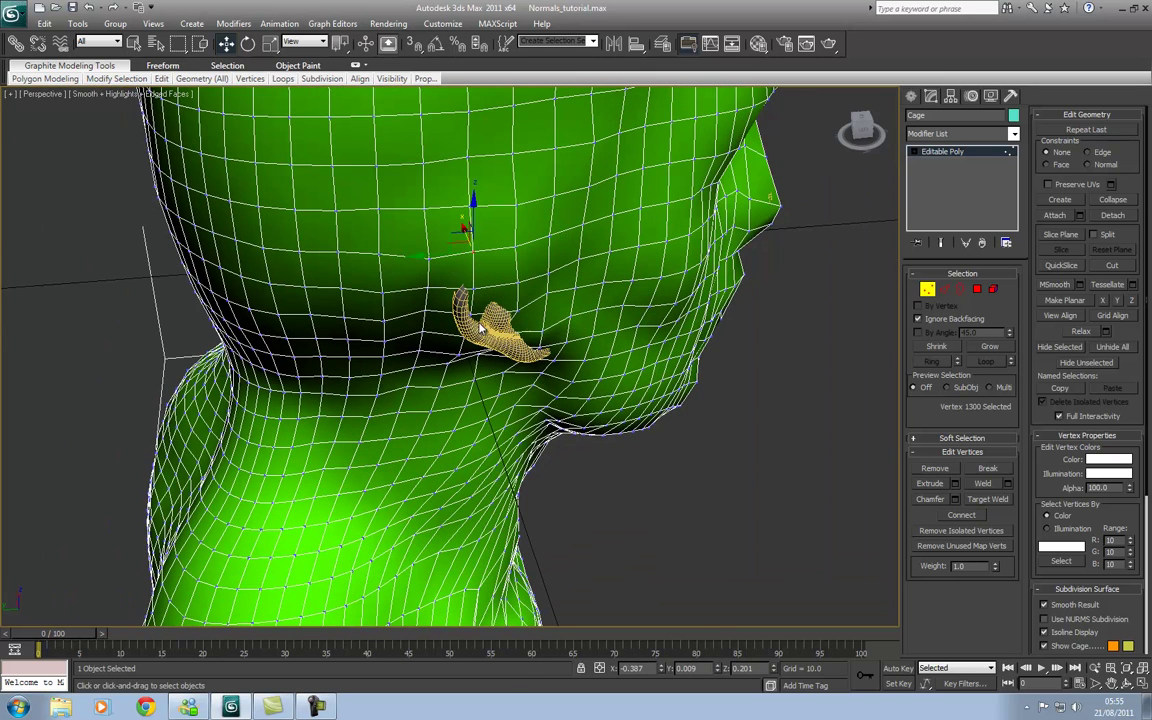
ctrl+click(452, 314)
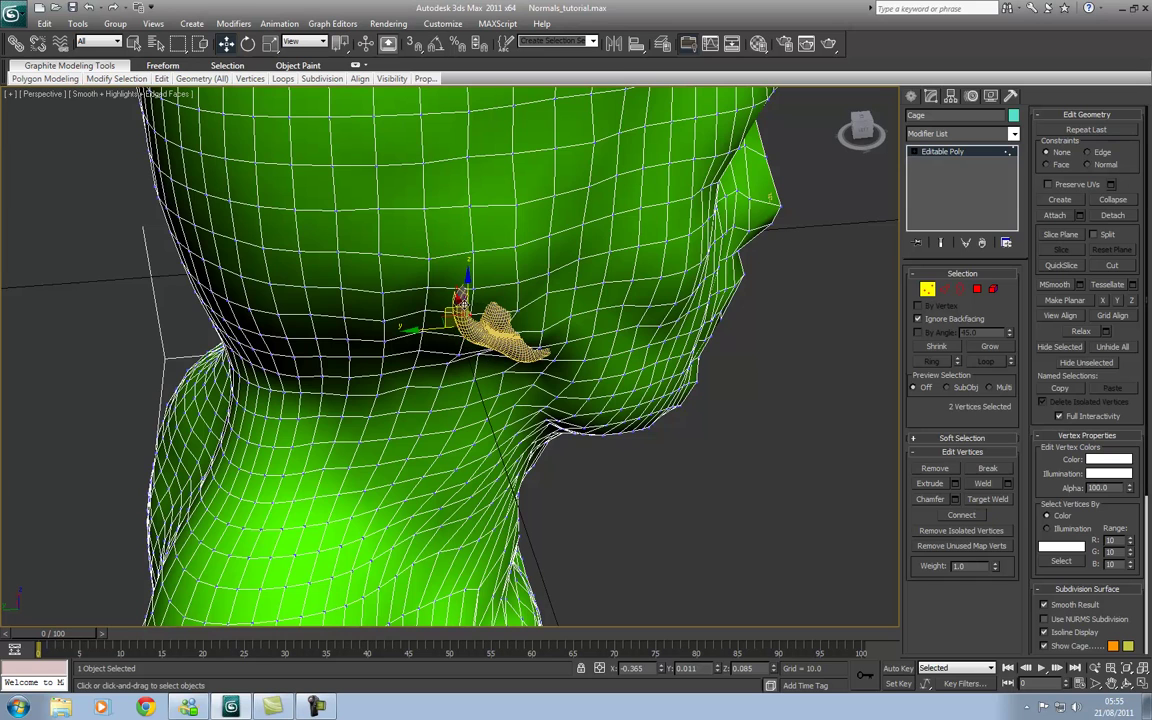
drag(470, 306, 470, 304)
Pull the Cage vertices over the lower middle and lobe of the right ear outward to enclose the high-poly ear.
click(513, 345)
click(498, 318)
drag(491, 314, 508, 348)
click(500, 347)
click(524, 355)
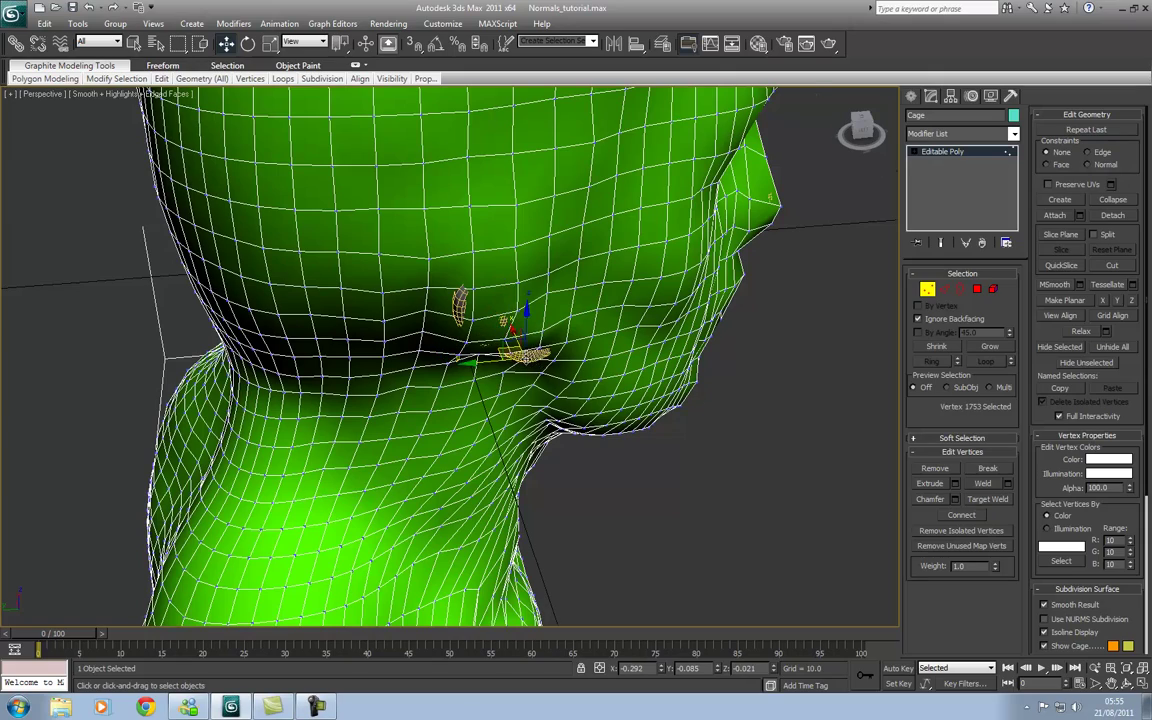
scroll(527, 375, up, 2)
scroll(527, 375, down, 3)
mouse_move(459, 366)
middle_down()
mouse_move(389, 292)
mouse_move(452, 342)
middle_up()
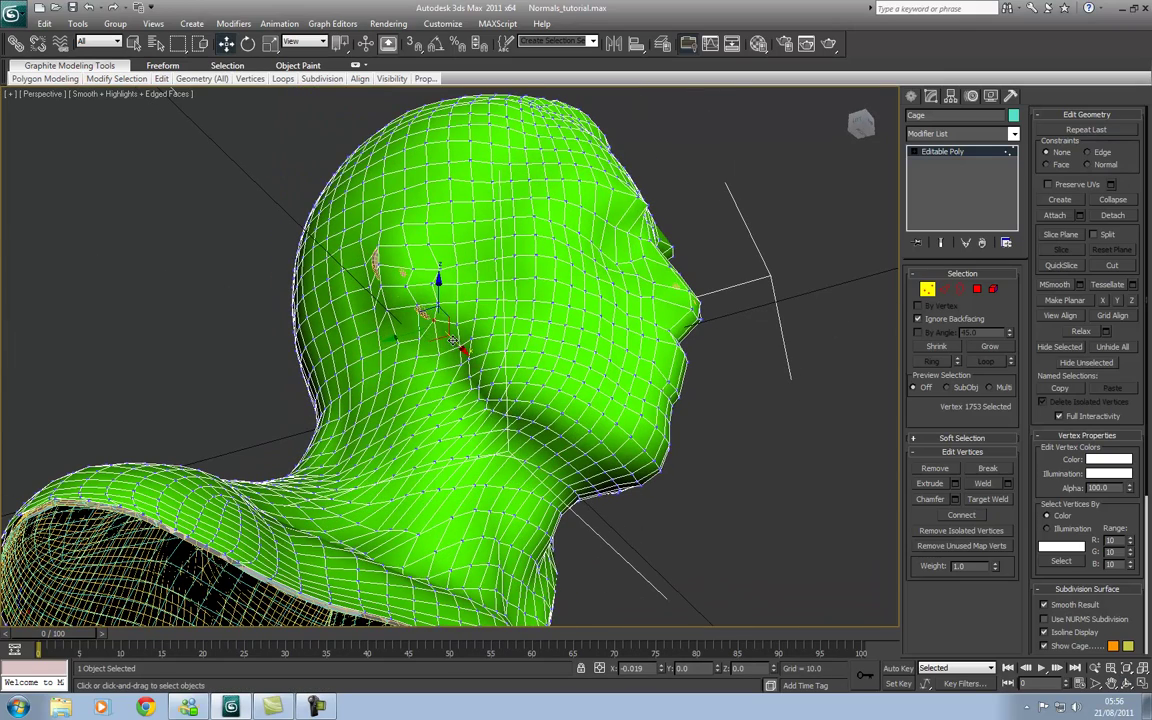
Adjust the Cage vertices just behind the right earlobe to cover the high-poly mesh still poking through.
click(420, 342)
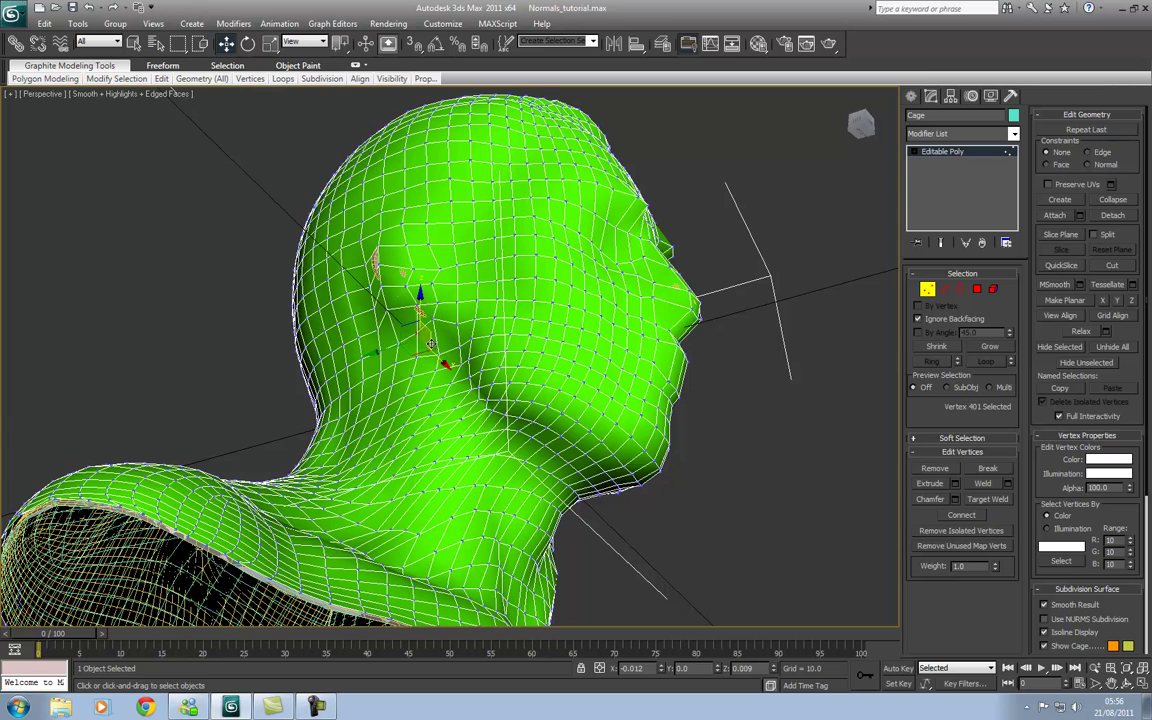
click(418, 307)
click(416, 304)
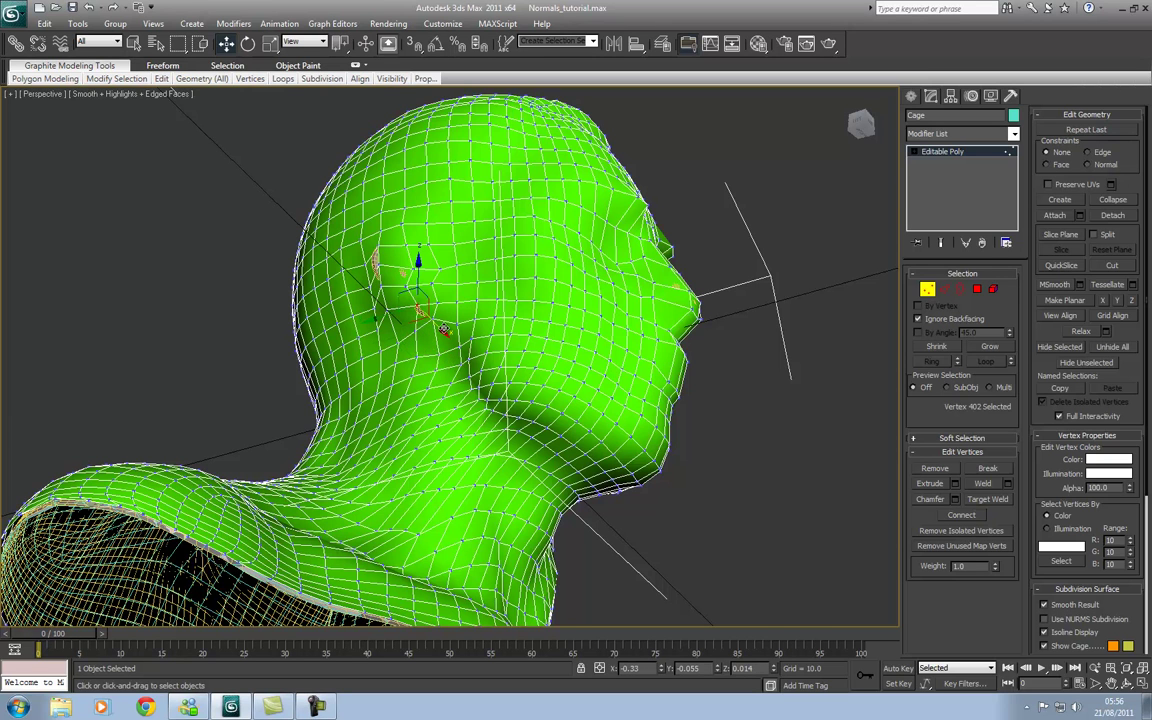
drag(388, 308, 378, 296)
Move the Cage vertices around the upper rear rim of the right ear outward over the last protruding high-poly area.
click(376, 262)
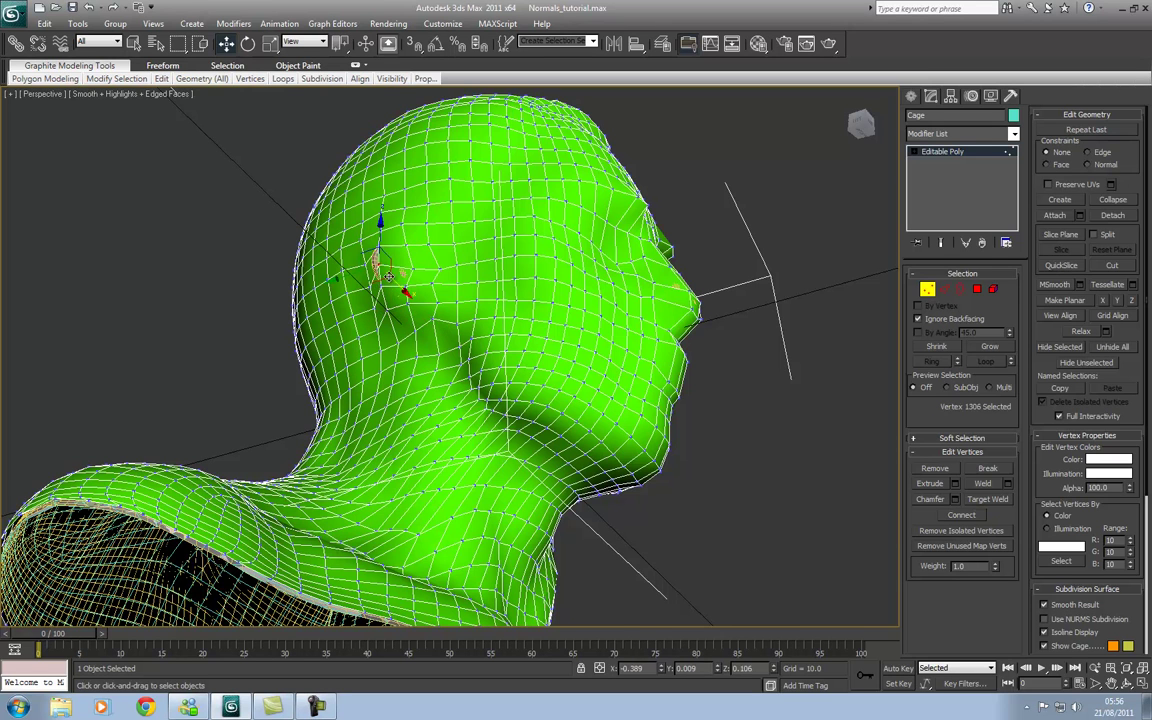
click(381, 246)
drag(400, 269, 368, 288)
click(387, 300)
click(368, 265)
mouse_move(390, 288)
mouse_down()
mouse_move(376, 275)
mouse_move(383, 281)
mouse_up()
Inspect the cage around the head, leave vertex editing, and deselect the Cage object.
middle_drag(403, 286, 347, 349)
alt+middle_drag(408, 412, 404, 337)
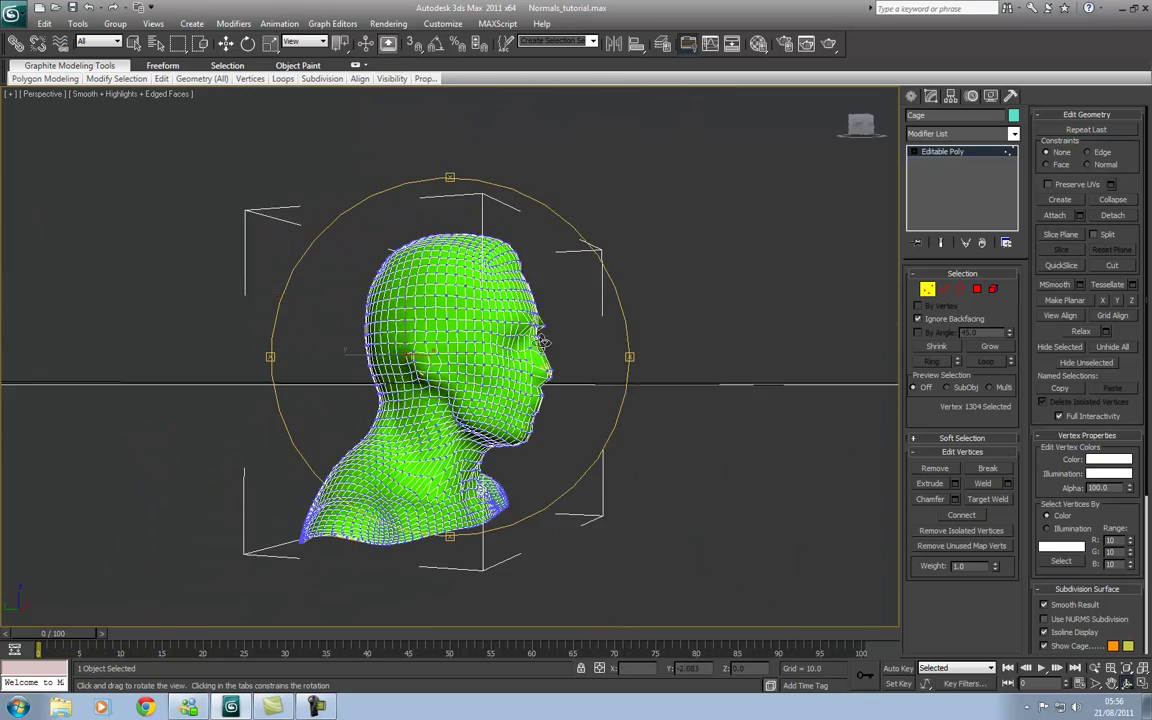
drag(615, 327, 476, 358)
click(944, 153)
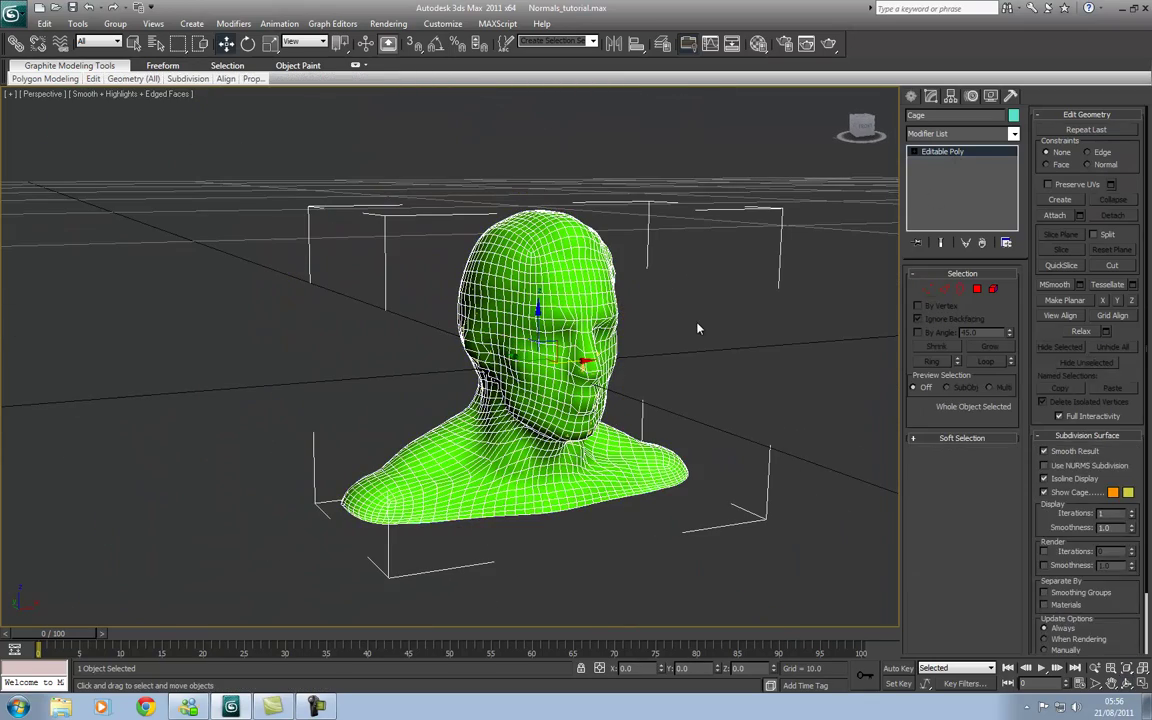
middle_drag(671, 327, 553, 341)
click(708, 367)
scroll(708, 367, up, 4)
scroll(712, 390, down, 4)
middle_drag(711, 409, 636, 370)
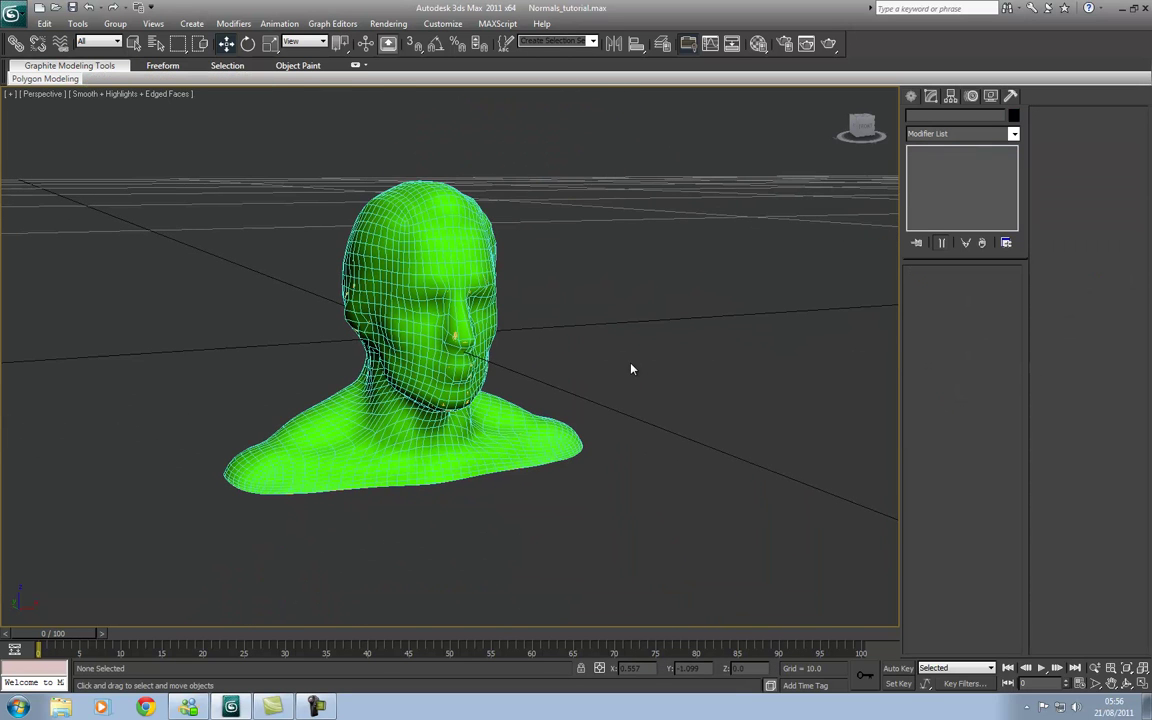
Select the Low head and import the Cage object as the cage of its Projection modifier.
key(h)
click(110, 170)
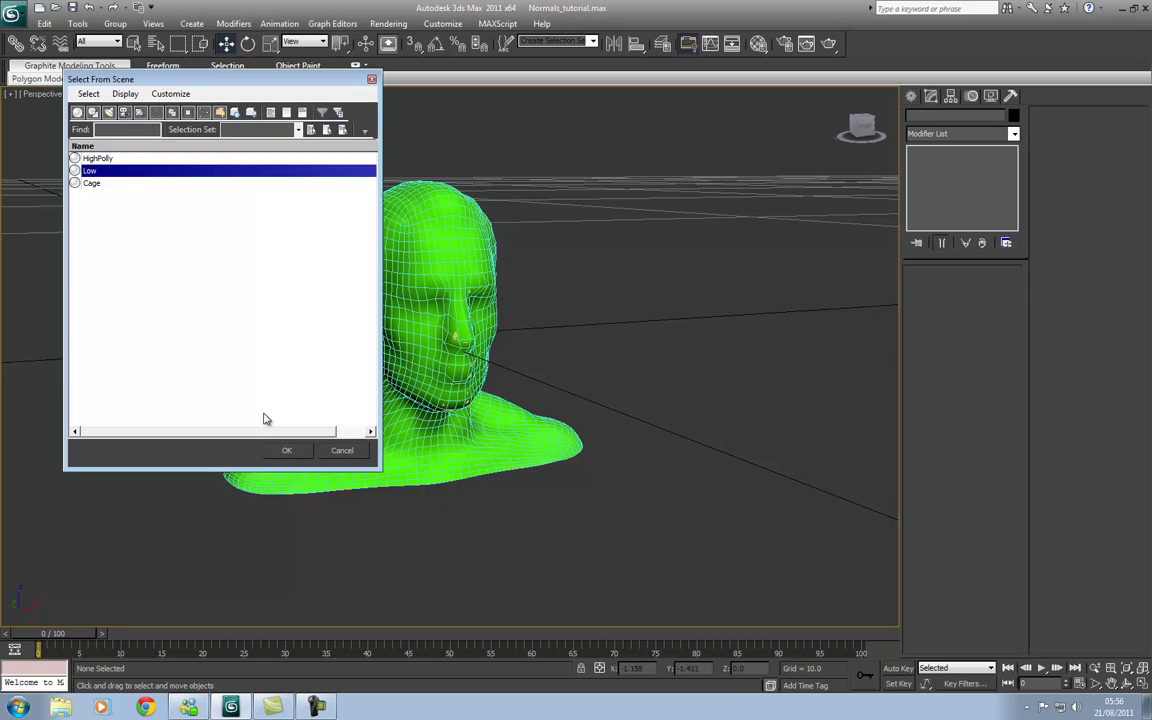
click(286, 450)
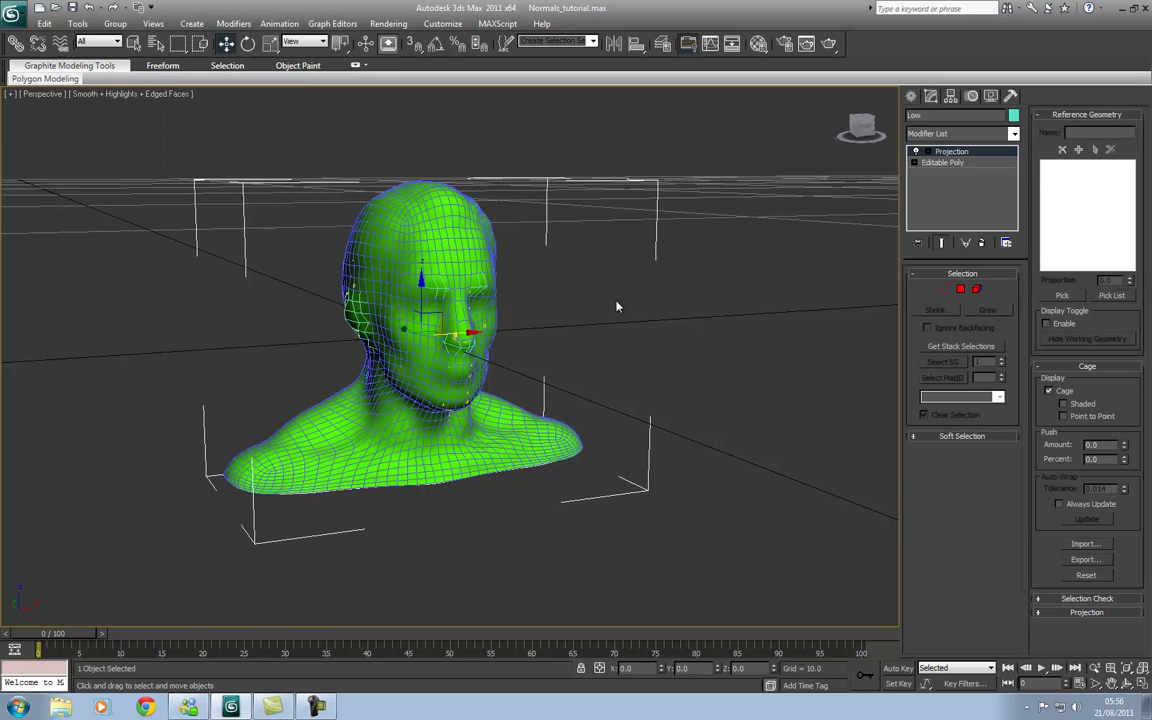
click(1095, 546)
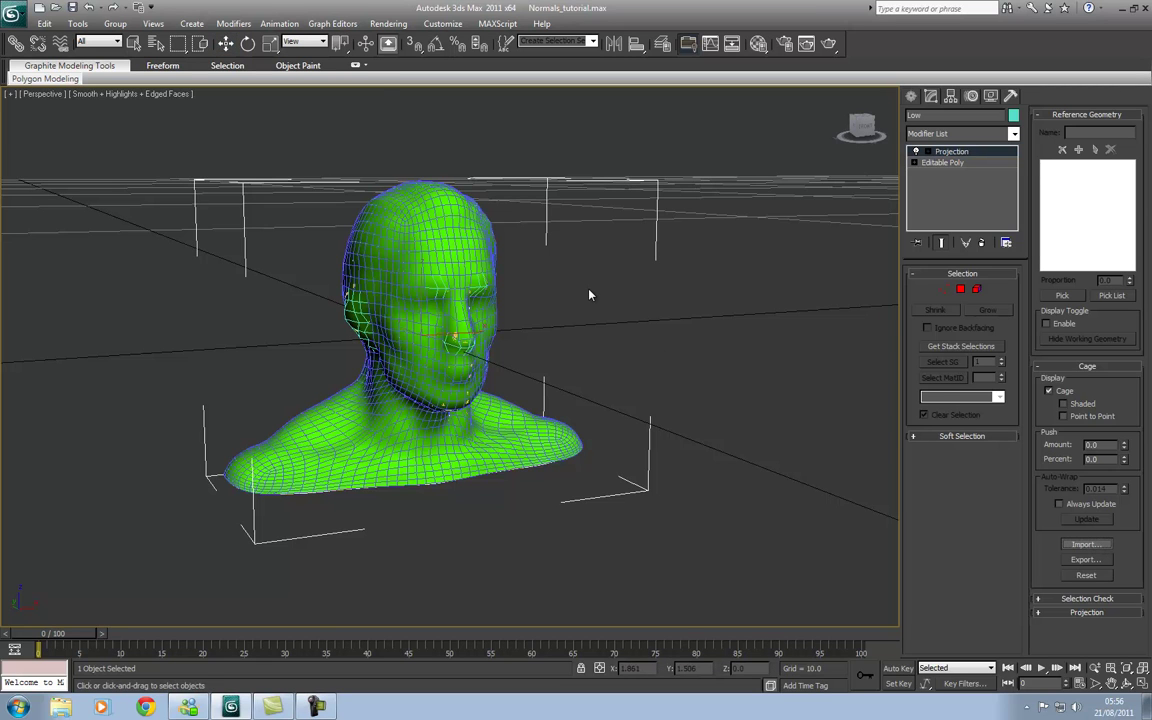
key(h)
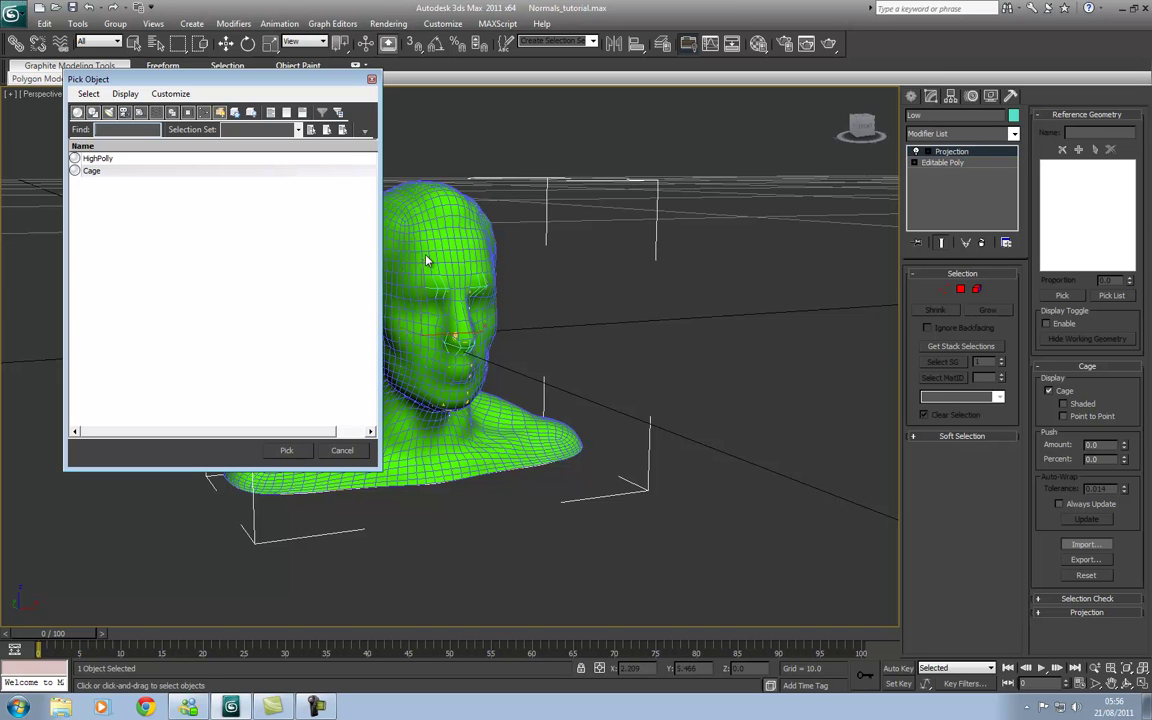
click(131, 173)
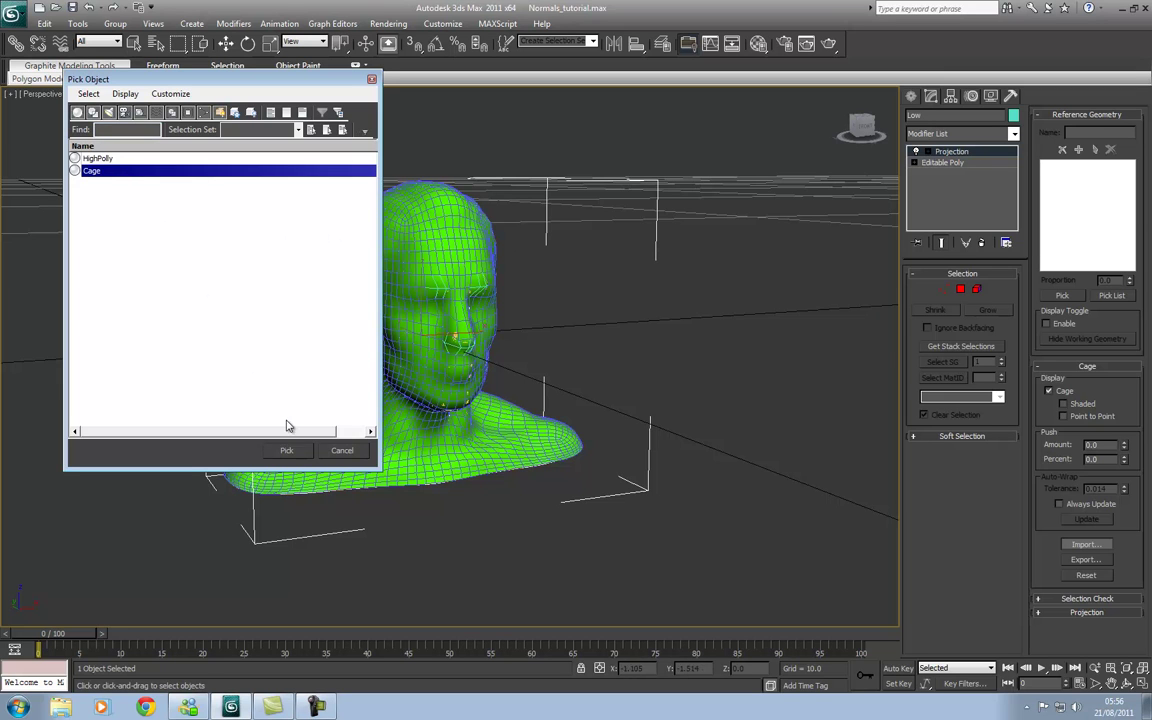
click(288, 450)
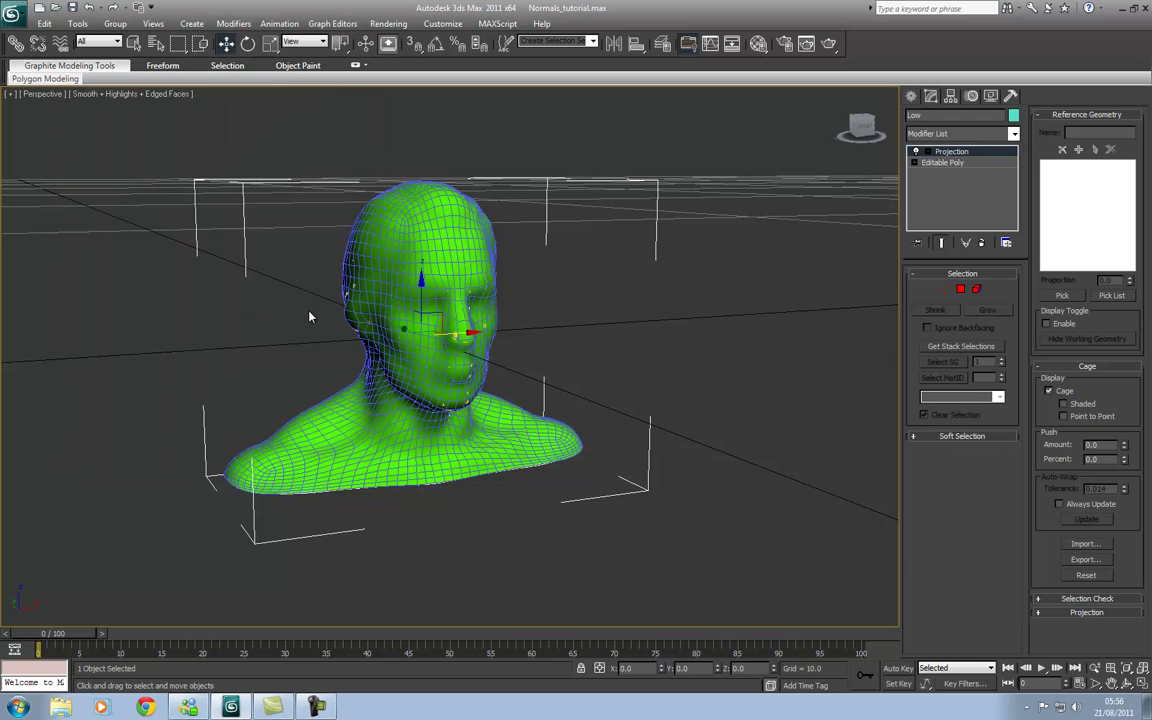
Hide the Cage object in the viewport and select the Low head.
click(425, 244)
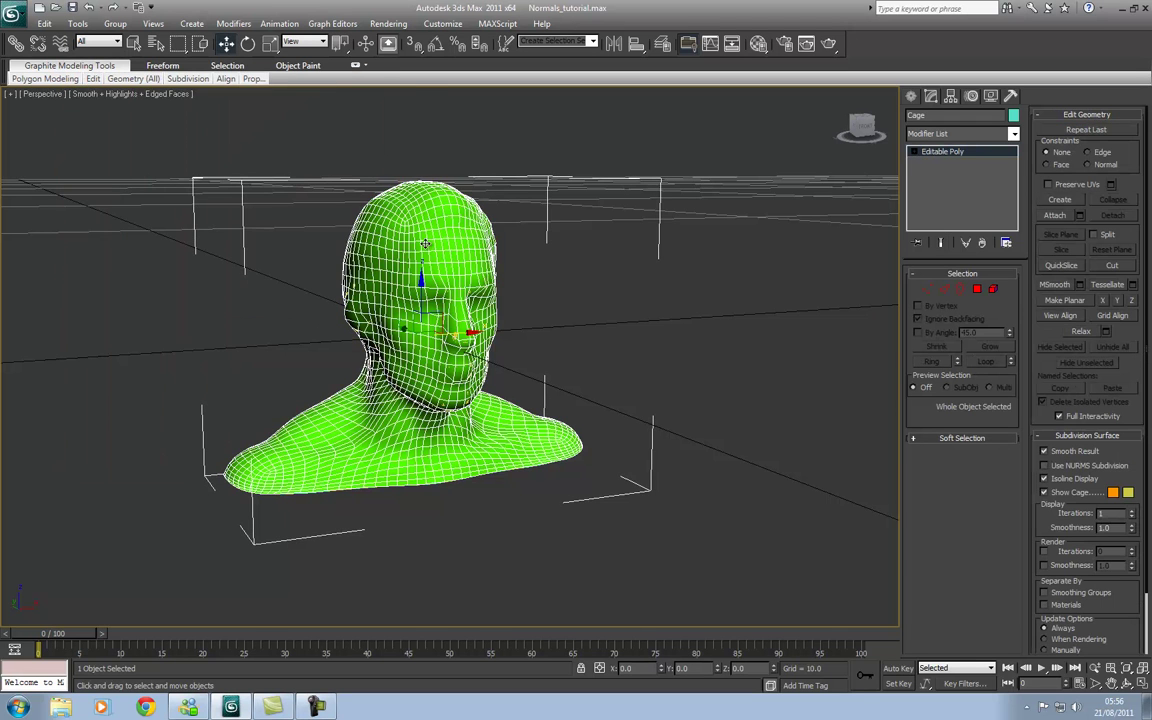
right_click(425, 244)
click(450, 193)
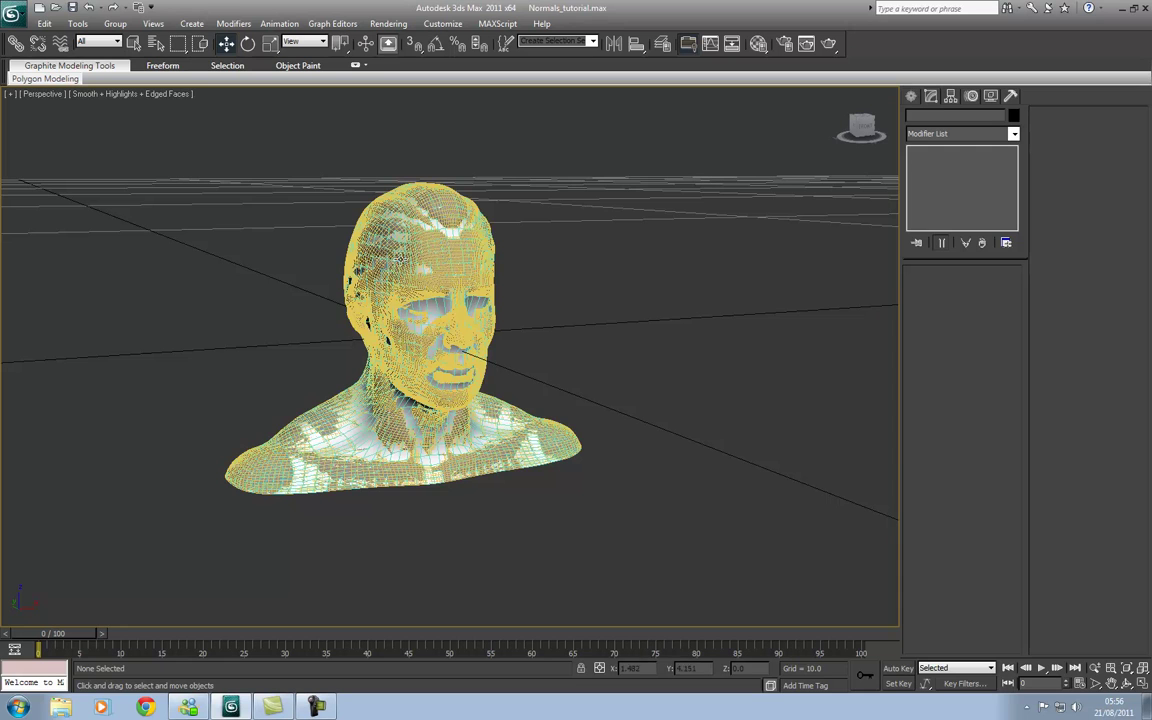
click(352, 218)
middle_drag(471, 270, 415, 269)
alt+middle_drag(489, 318, 393, 270)
scroll(471, 322, up, 5)
click(226, 45)
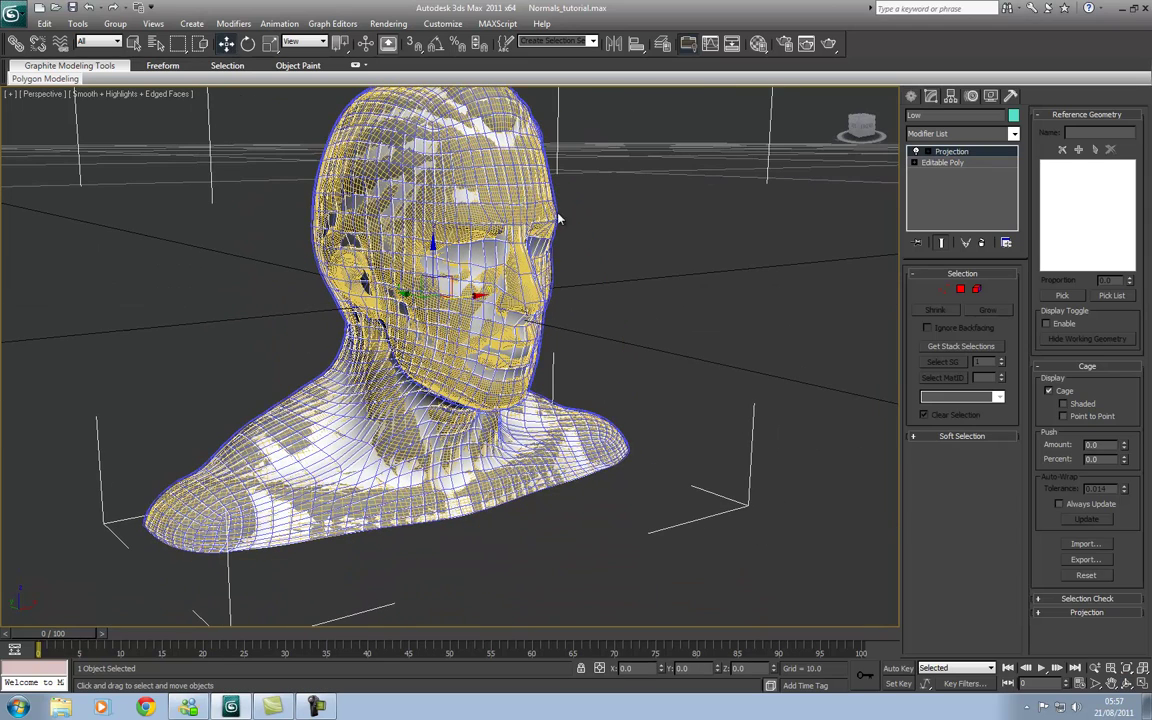
Place a standard Skylight on the ground beside the head and enable its Cast Shadows option.
click(912, 96)
click(962, 137)
click(955, 153)
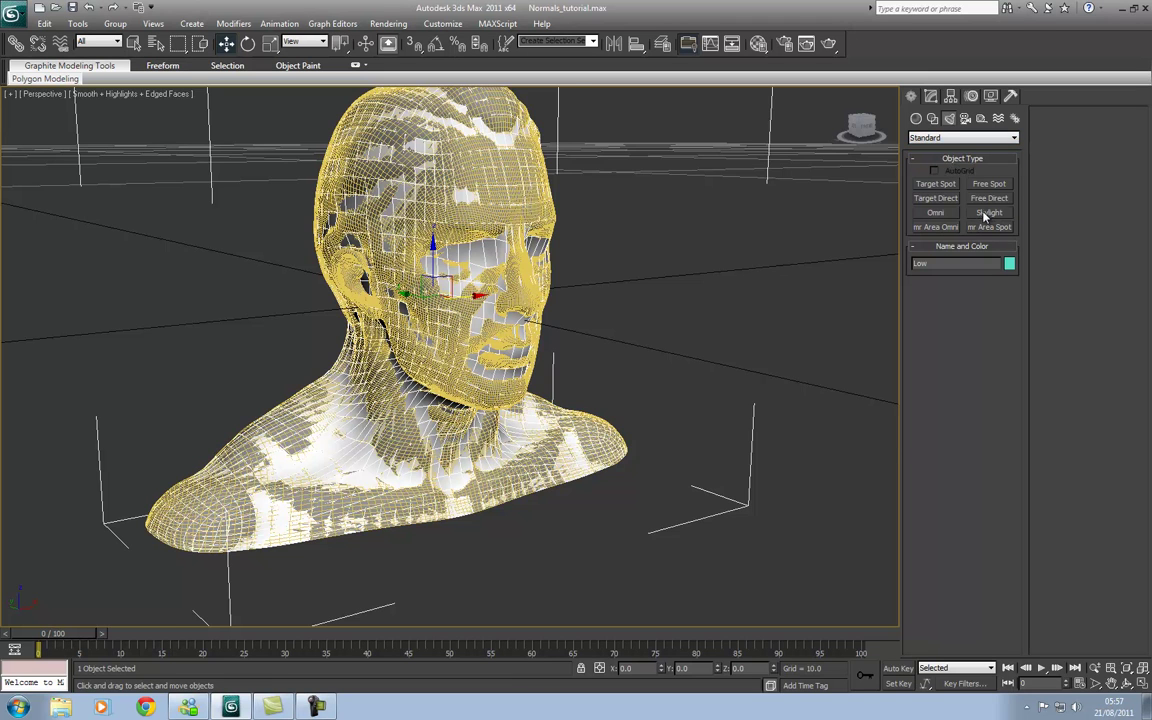
click(988, 213)
scroll(609, 427, down, 5)
click(598, 416)
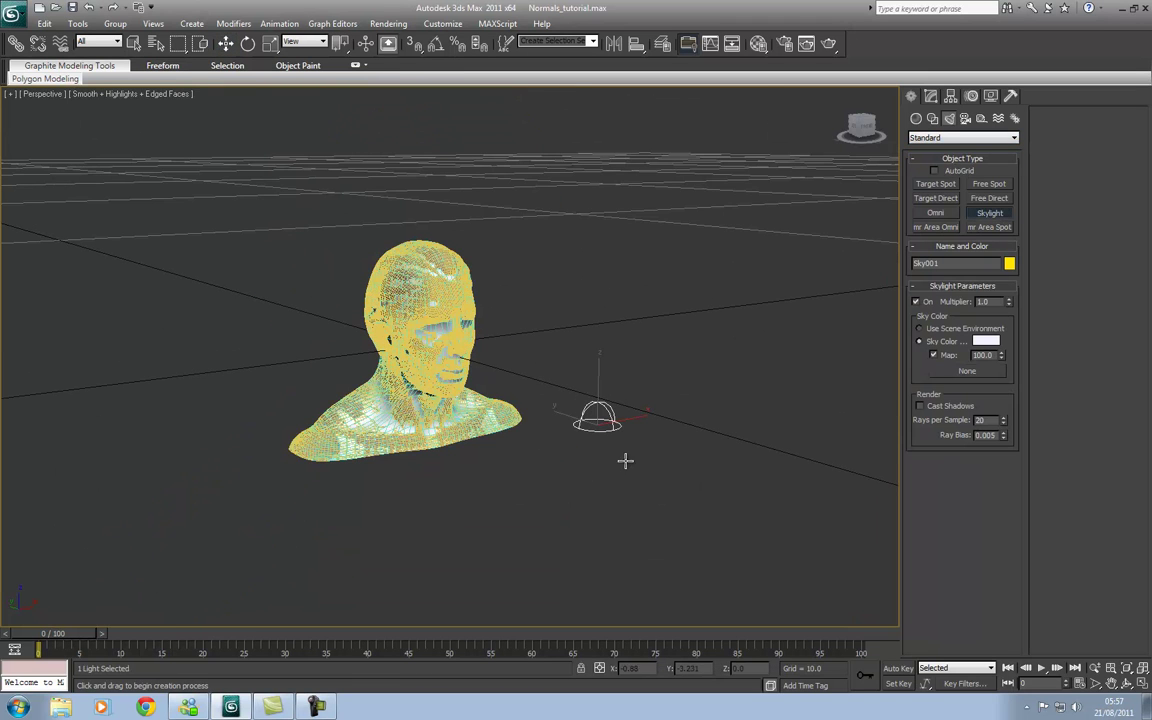
click(225, 45)
click(930, 96)
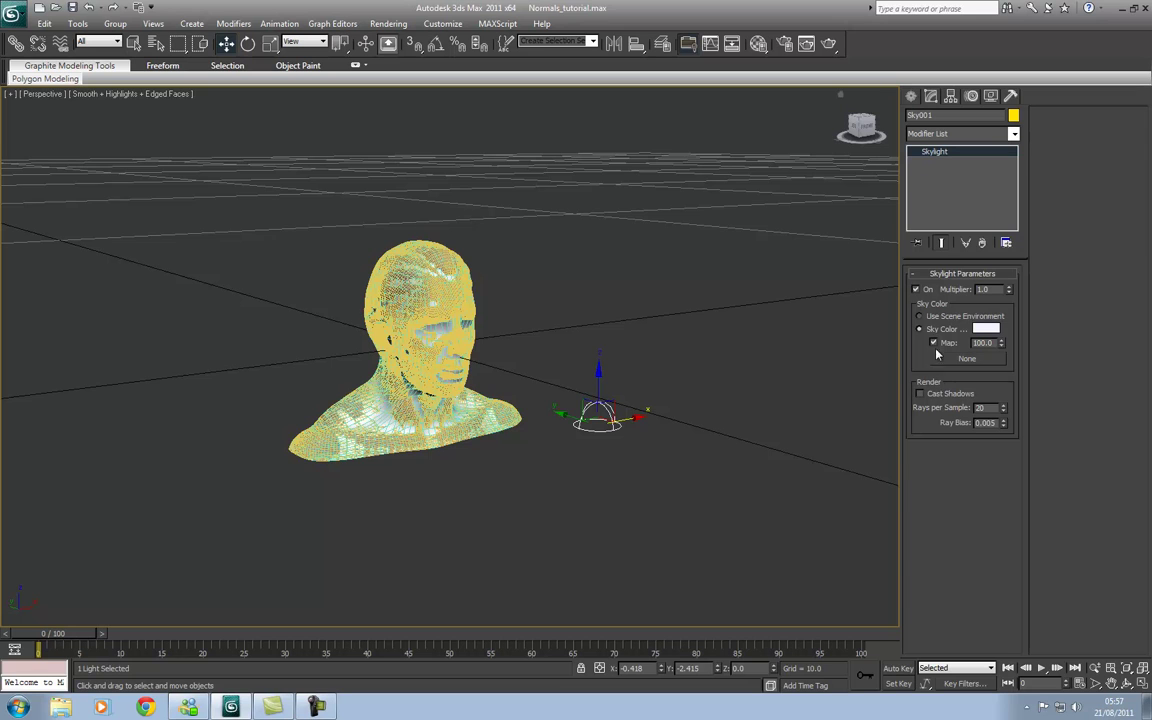
click(920, 393)
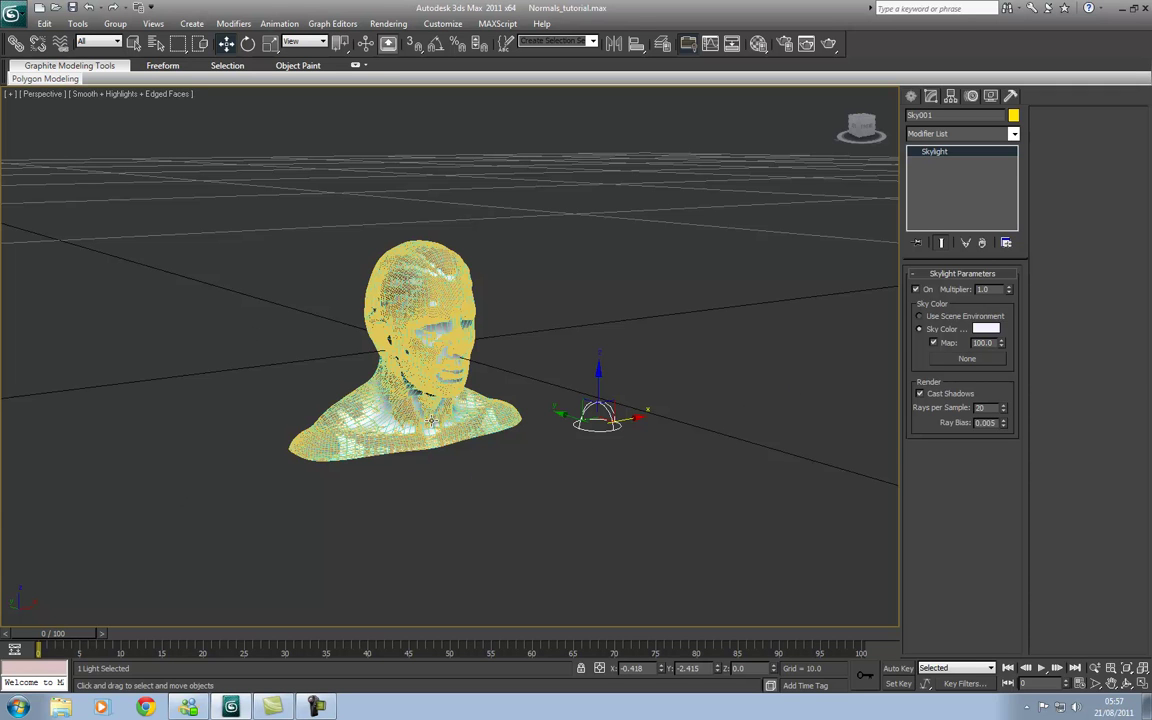
Set the advanced lighting in the render setup to Light Tracer, then close the setup.
scroll(375, 362, up, 3)
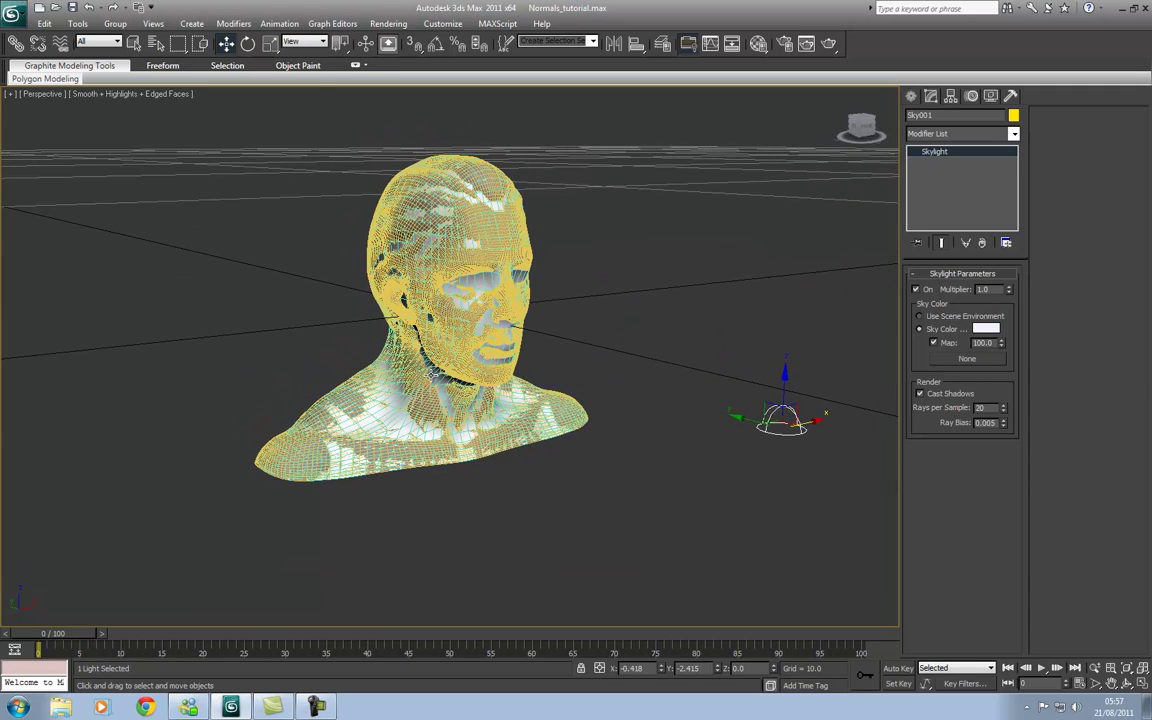
click(388, 23)
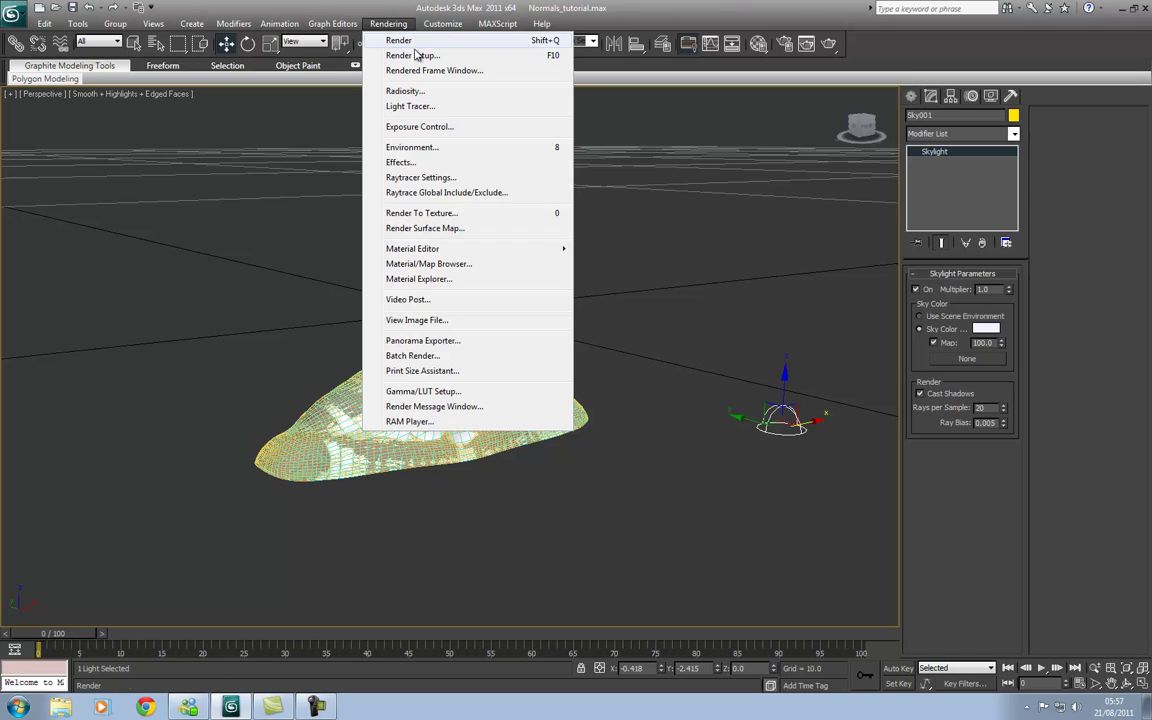
click(412, 55)
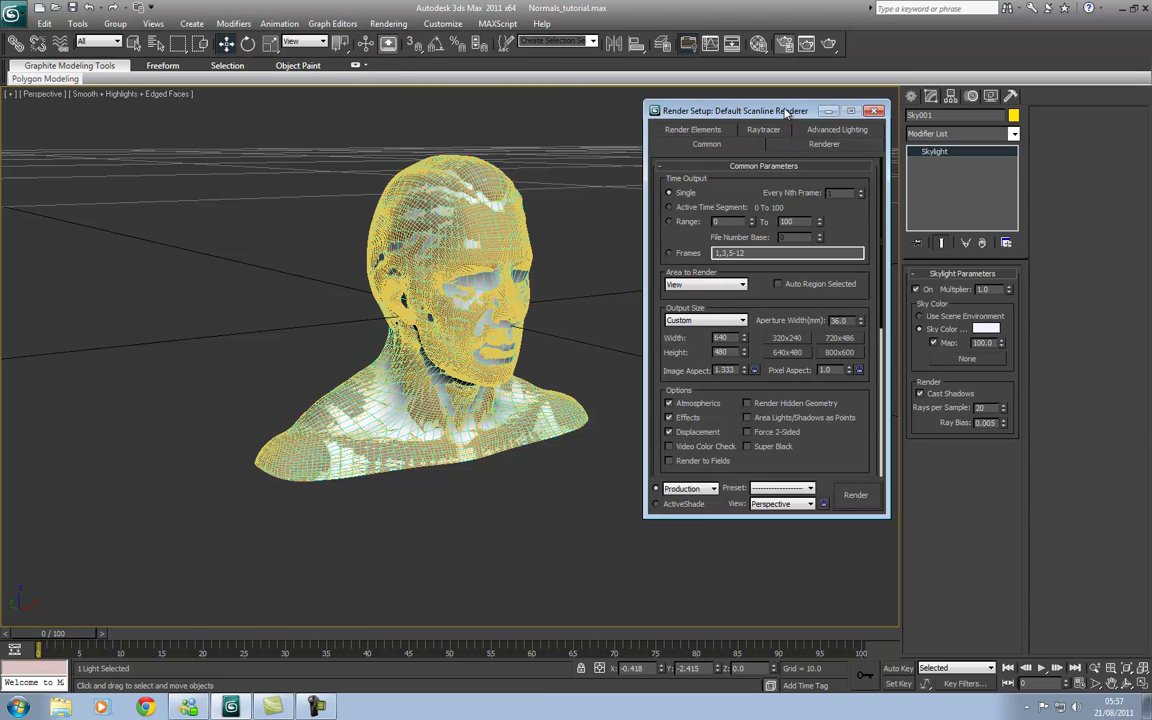
drag(787, 112, 596, 110)
click(630, 143)
click(642, 131)
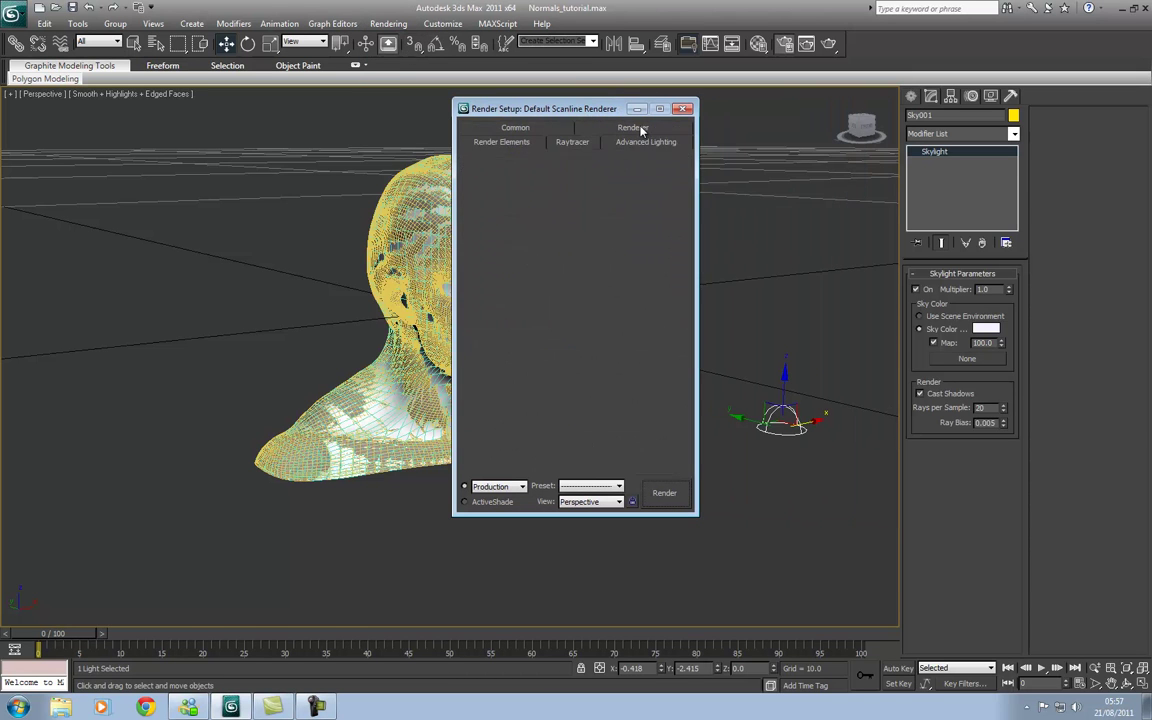
click(520, 184)
click(522, 210)
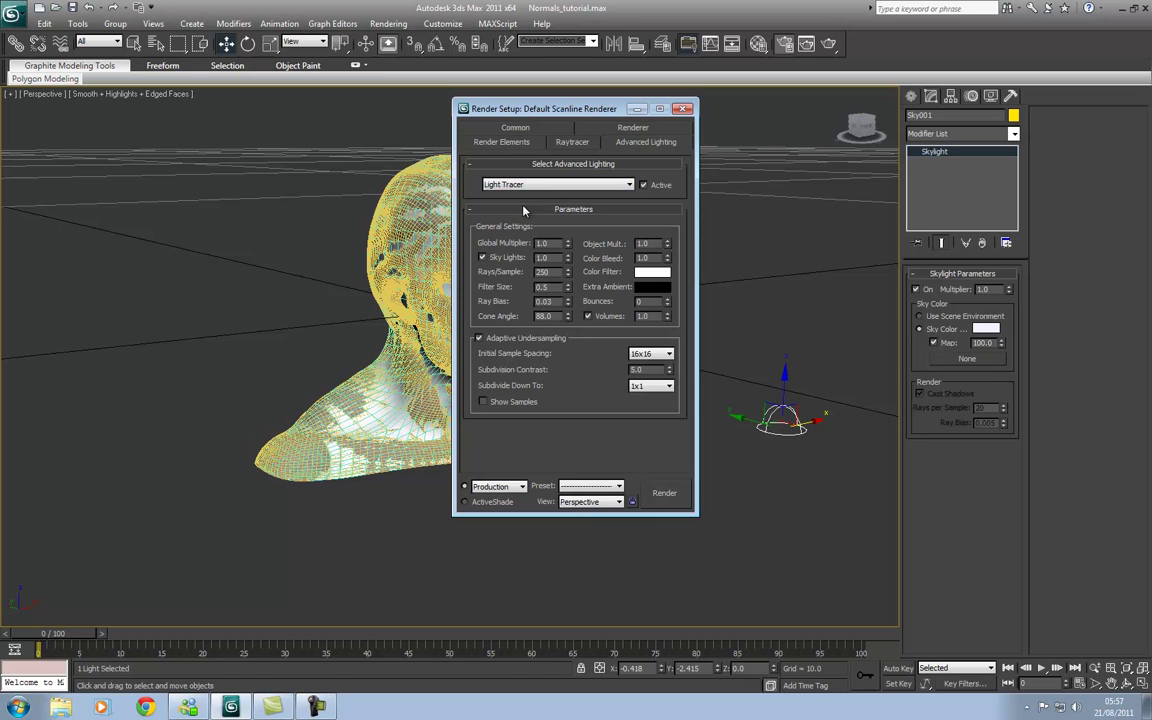
click(683, 108)
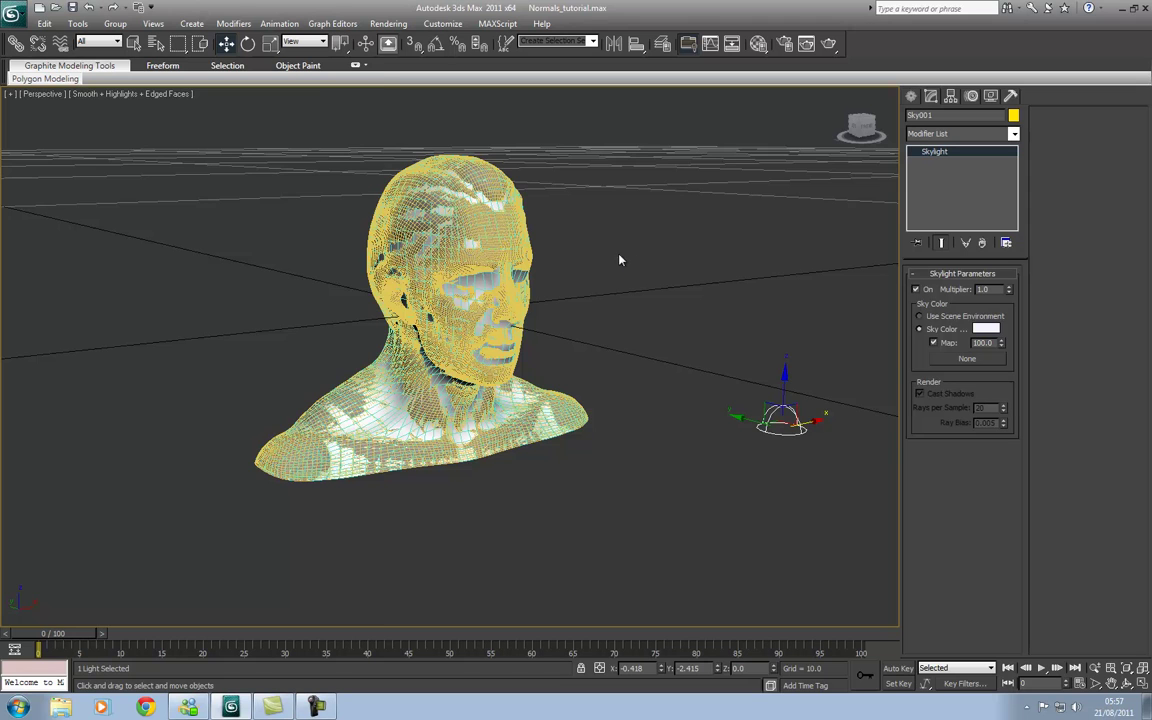
Select the Low head from the scene list and open Render To Texture for it.
key(h)
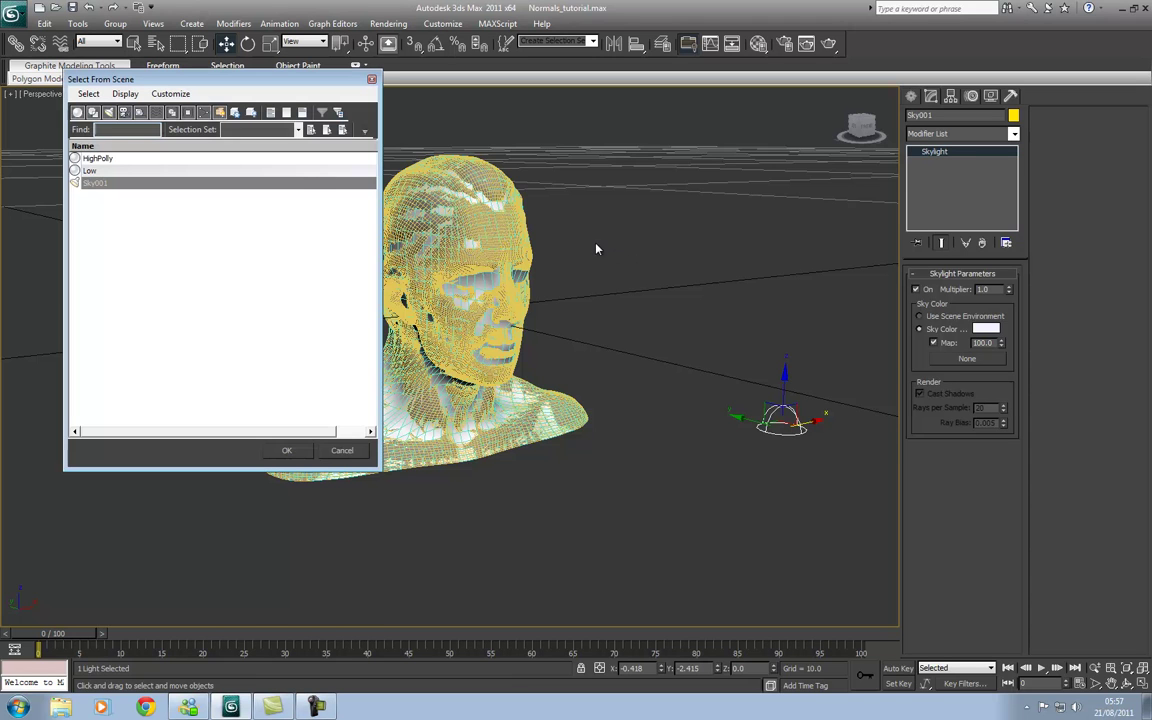
click(92, 170)
click(292, 451)
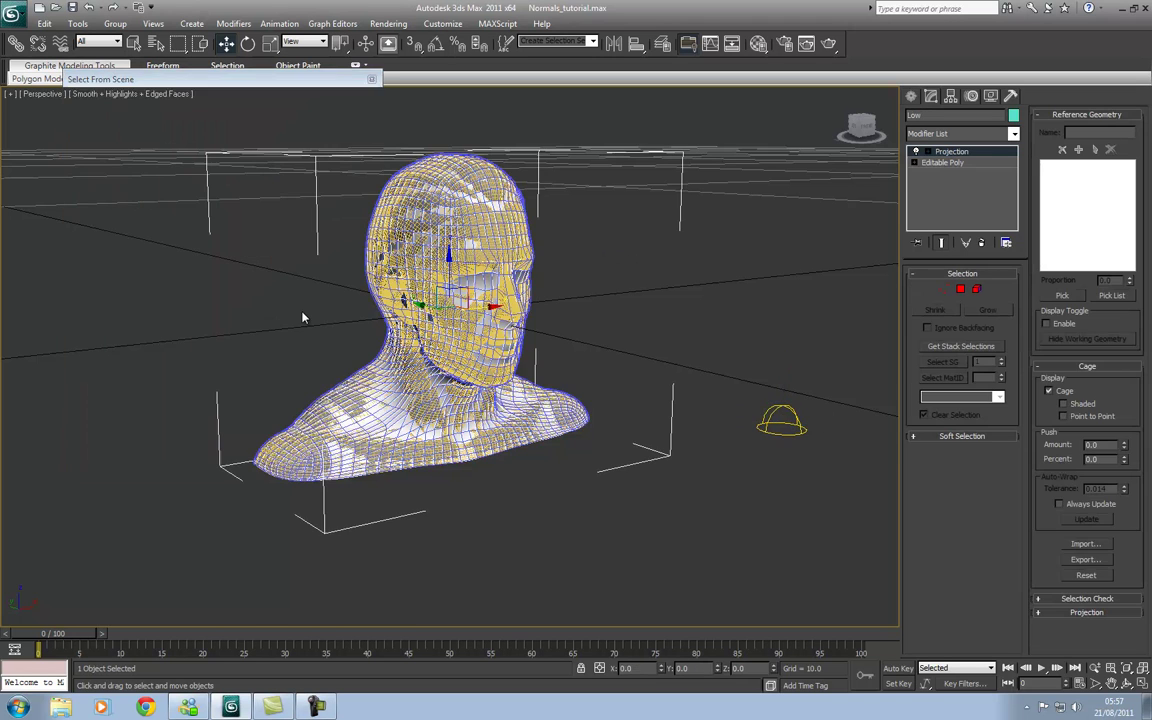
click(388, 24)
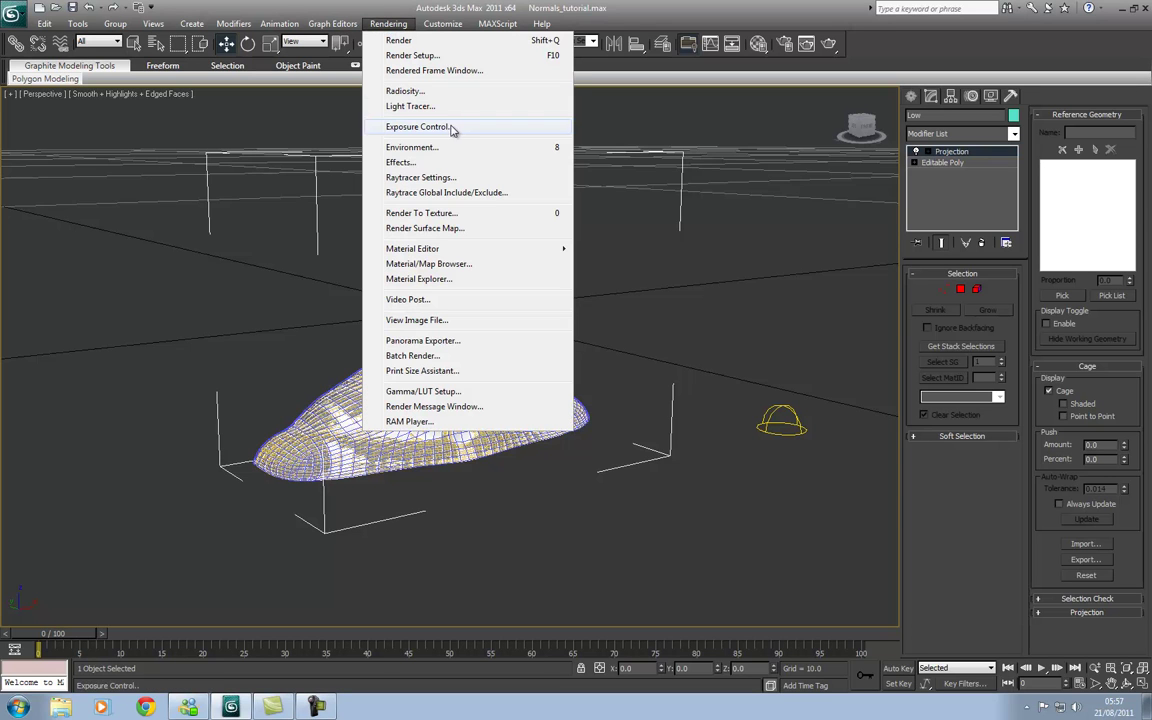
click(420, 213)
drag(659, 125, 590, 121)
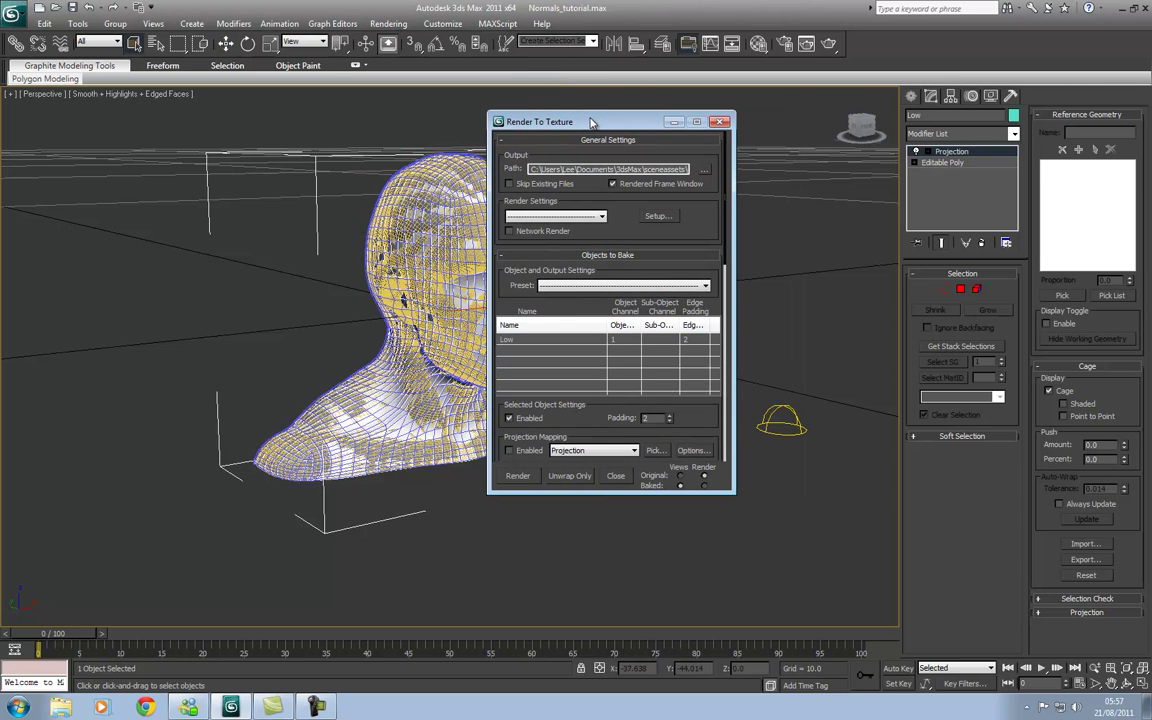
Enable projection mapping for the Low head and add HighPolly as its projection target.
scroll(545, 226, down, 3)
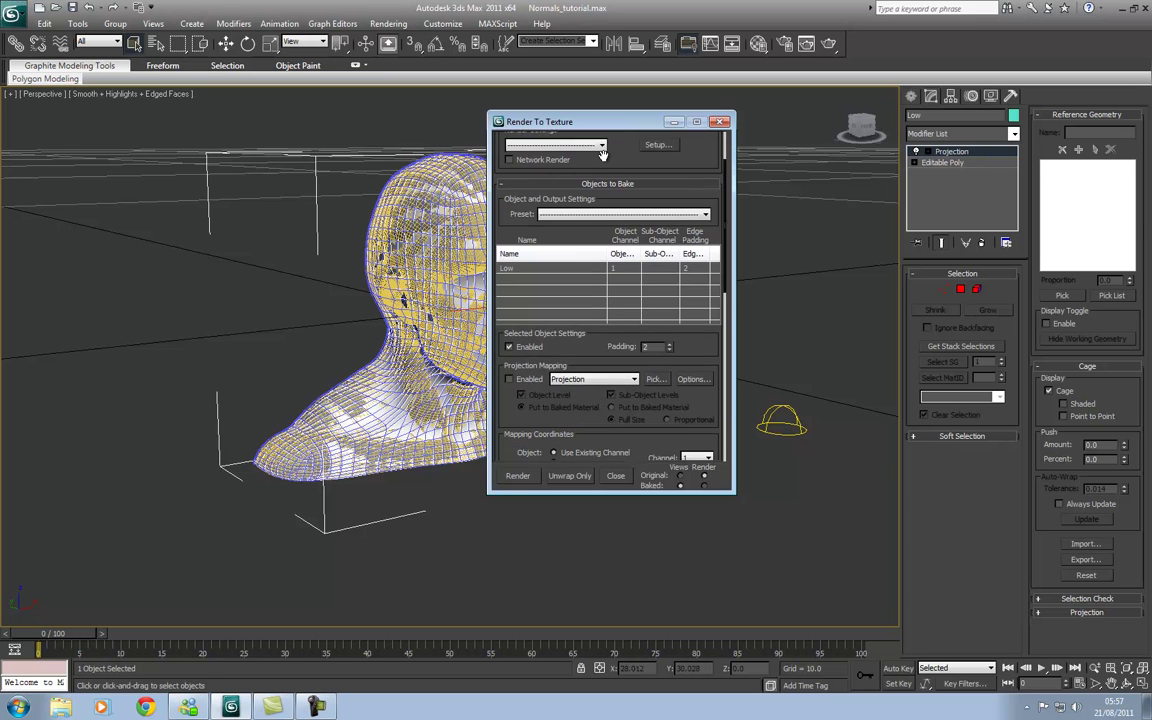
drag(558, 335, 558, 230)
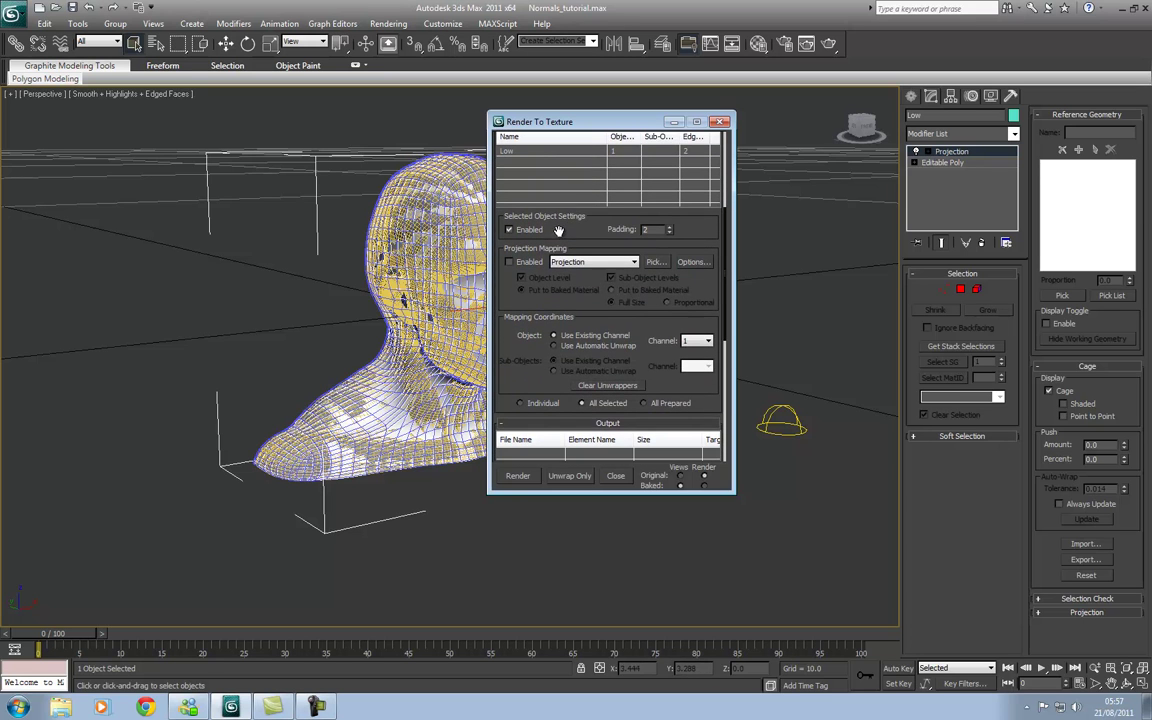
click(509, 262)
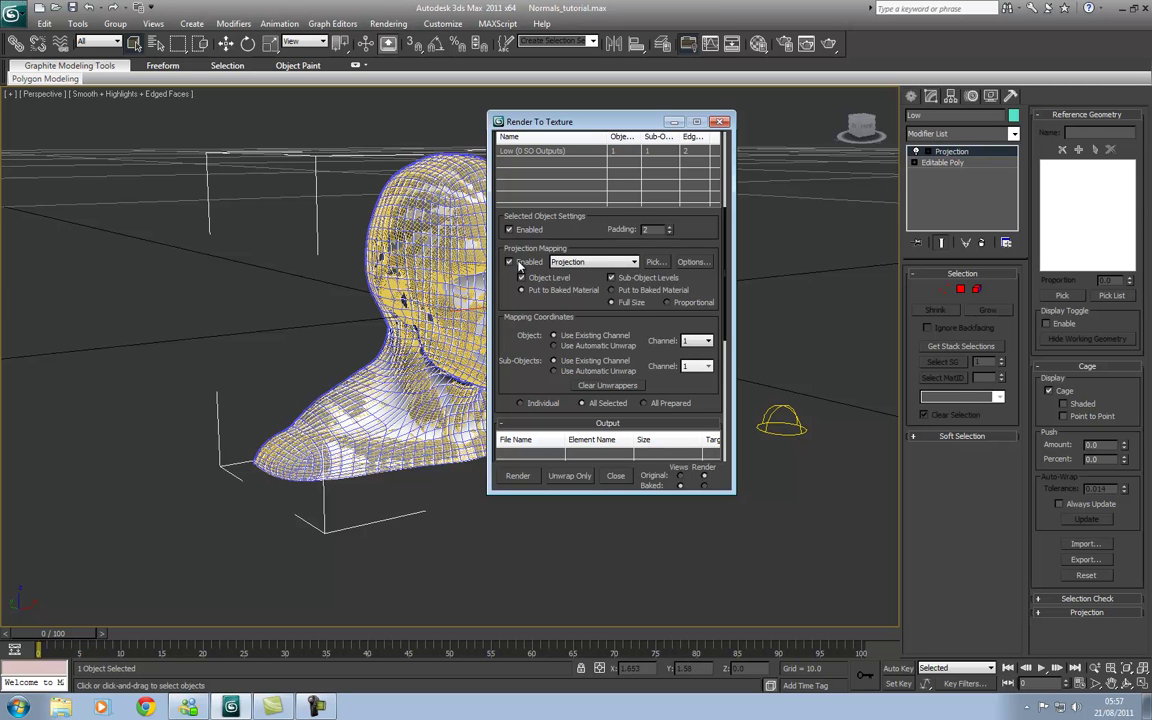
click(655, 262)
click(99, 159)
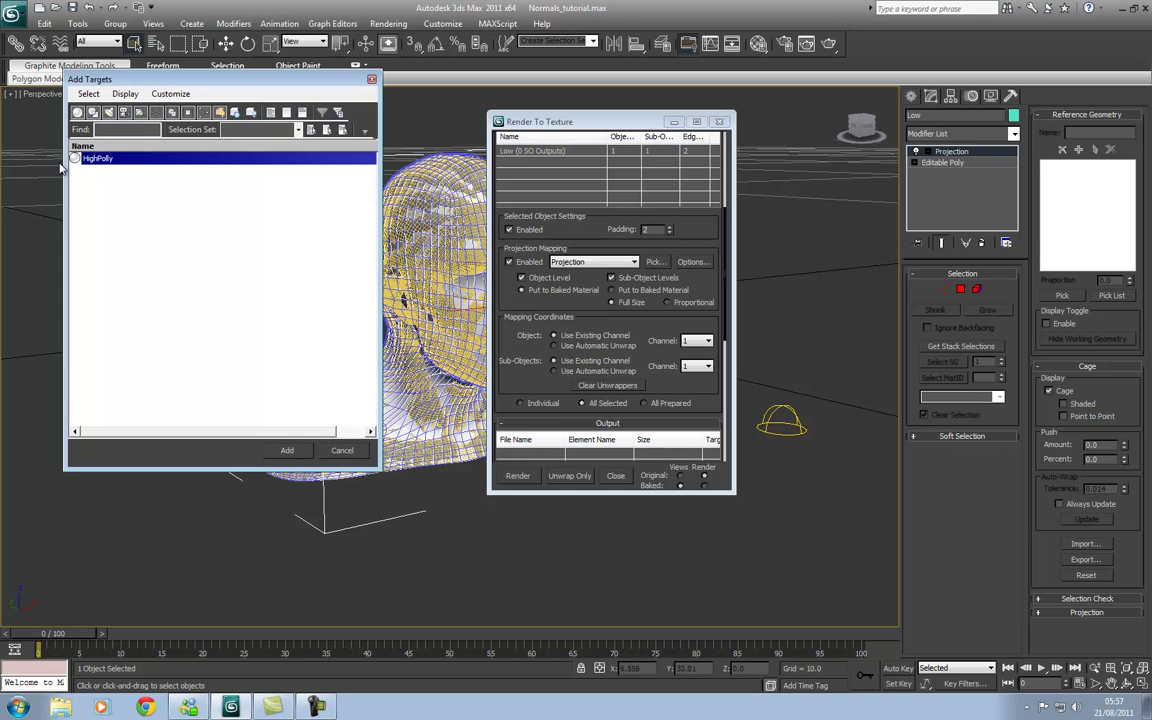
click(288, 451)
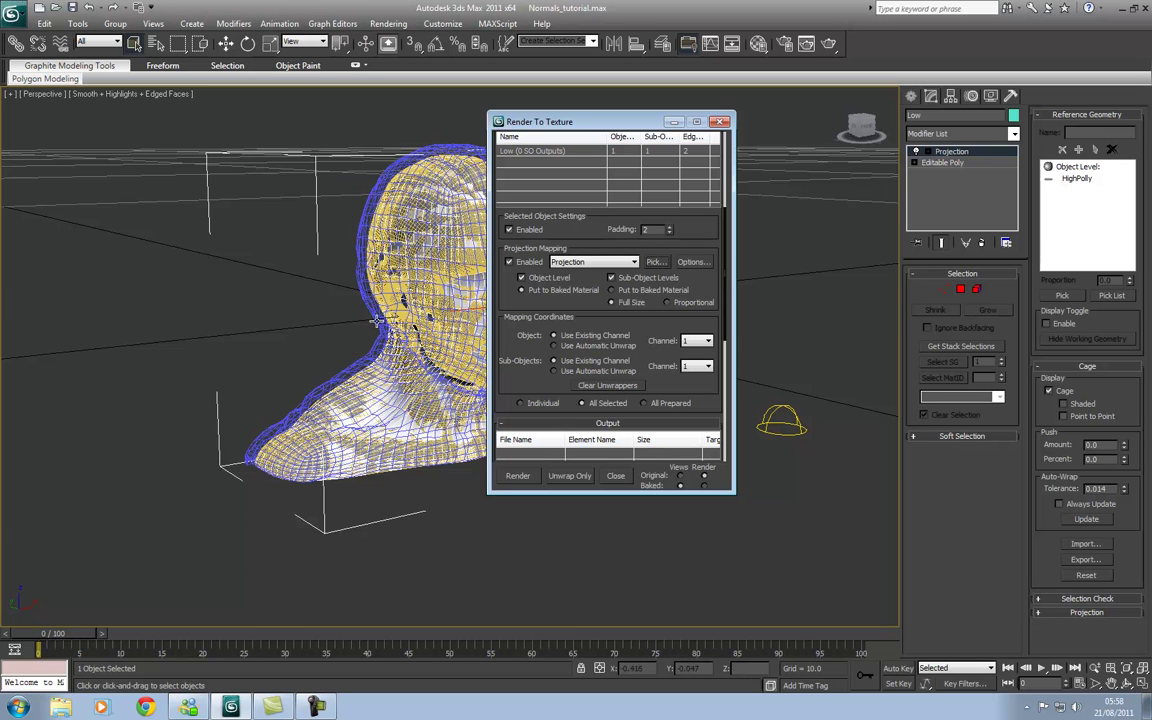
Unhide the Cage object and import it as the cage of the Low head's Projection modifier.
right_click(280, 313)
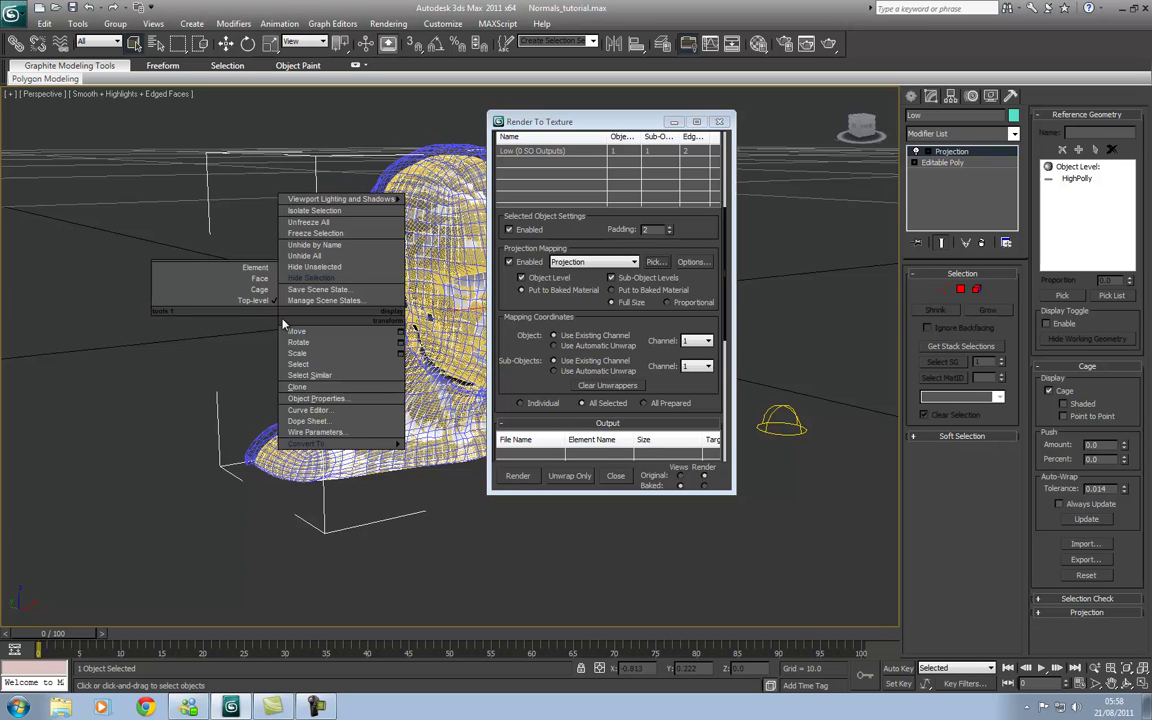
click(315, 266)
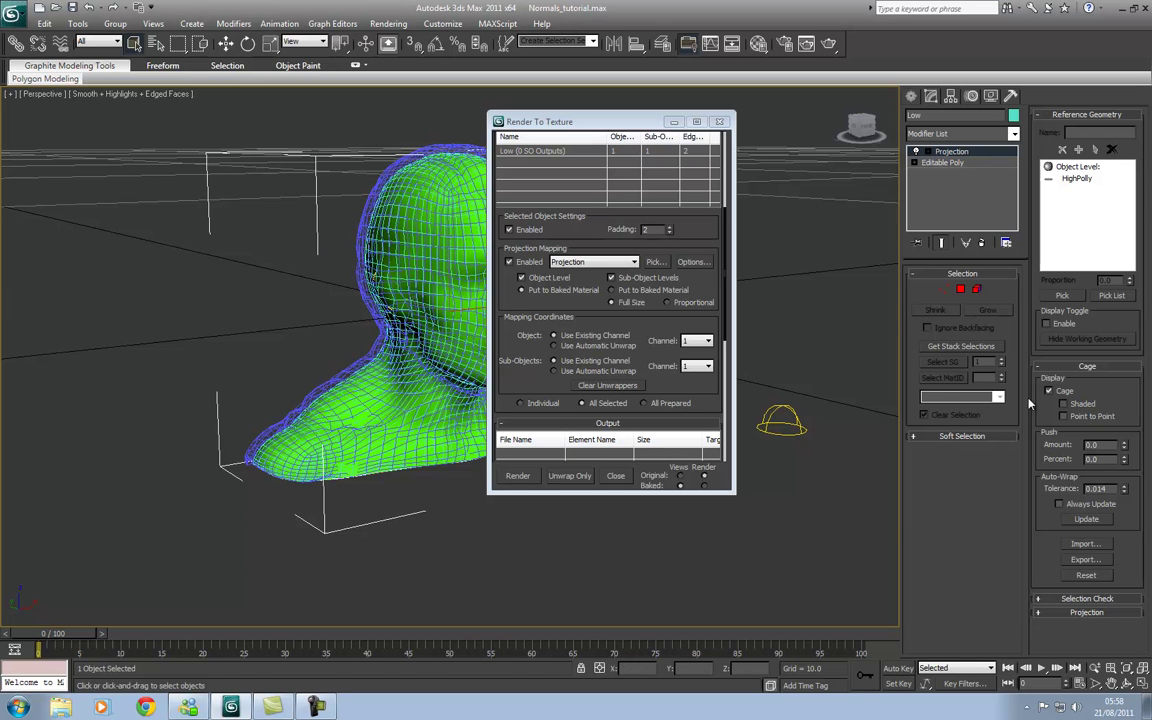
click(1100, 544)
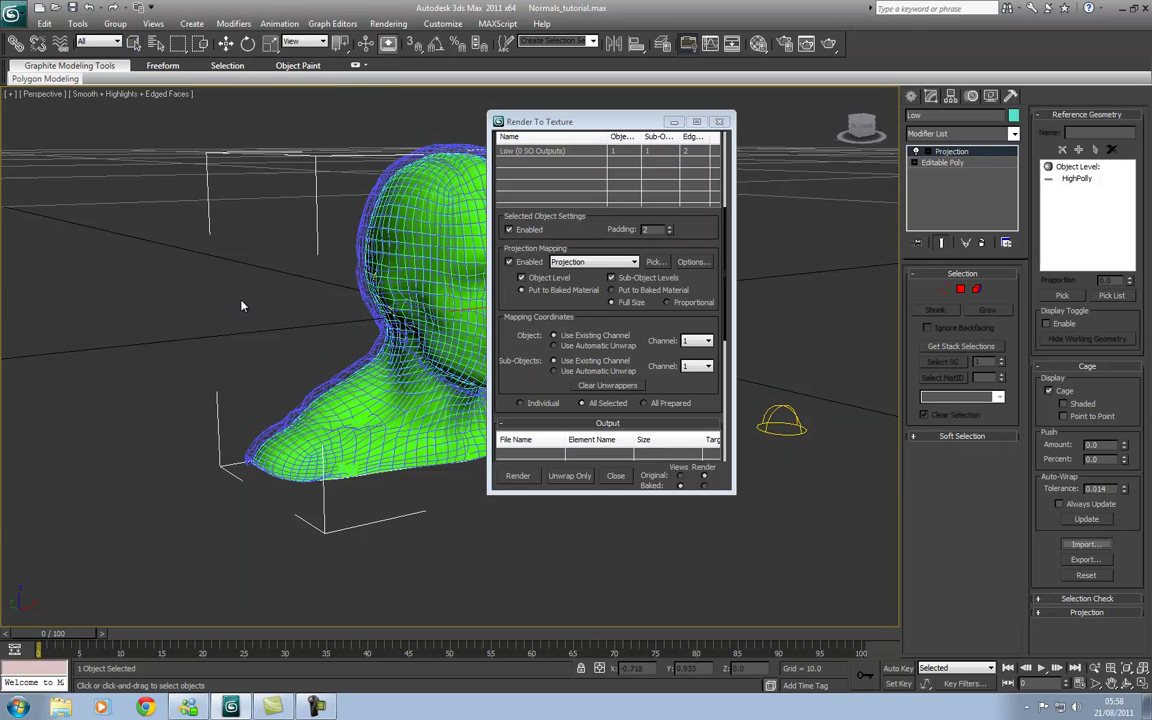
key(h)
click(110, 170)
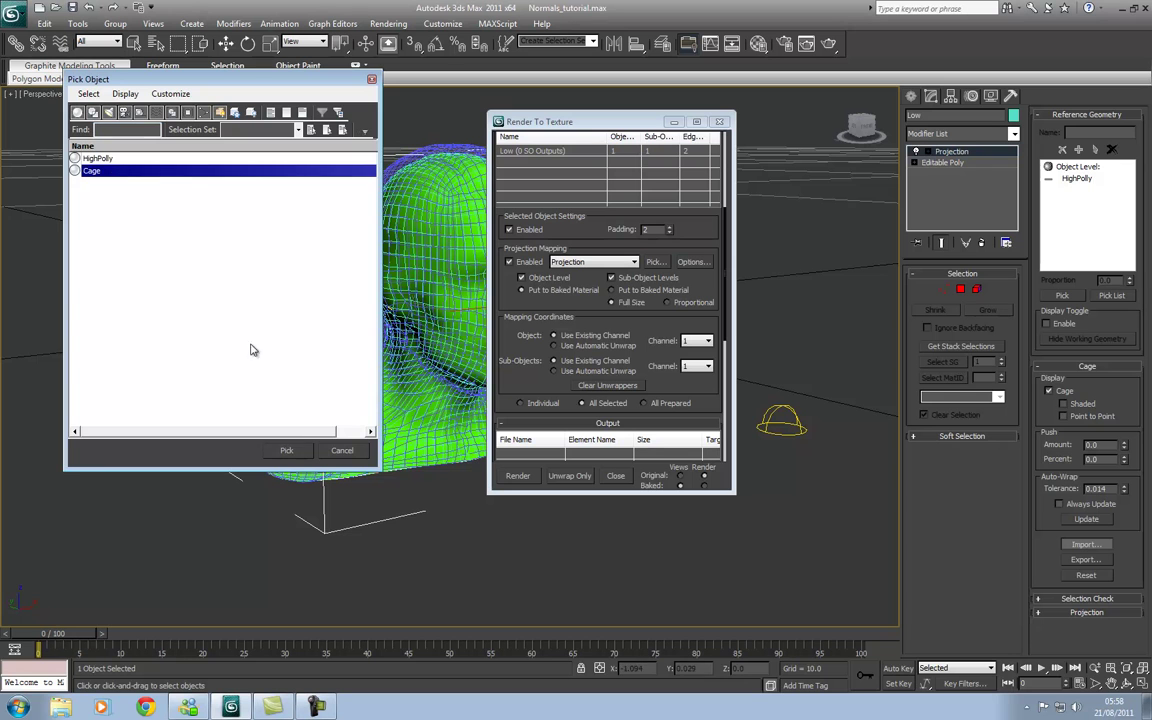
click(287, 450)
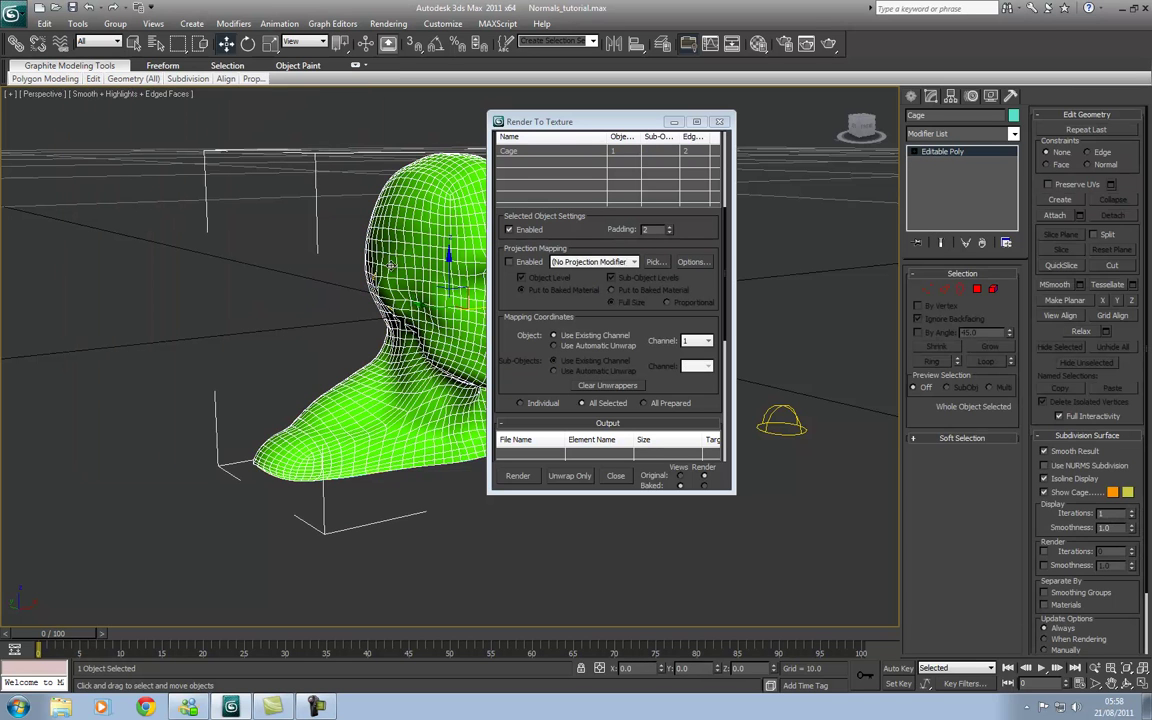
Hide the Cage object again and reselect the Low head for baking.
right_click(390, 265)
click(420, 224)
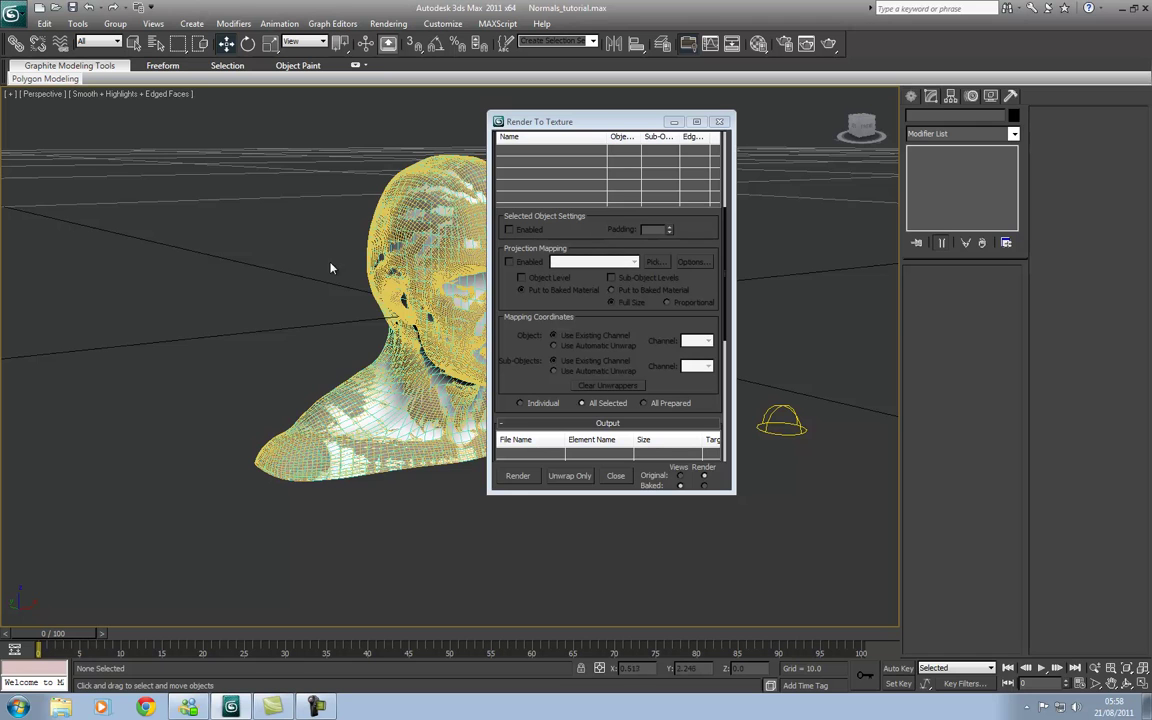
click(447, 208)
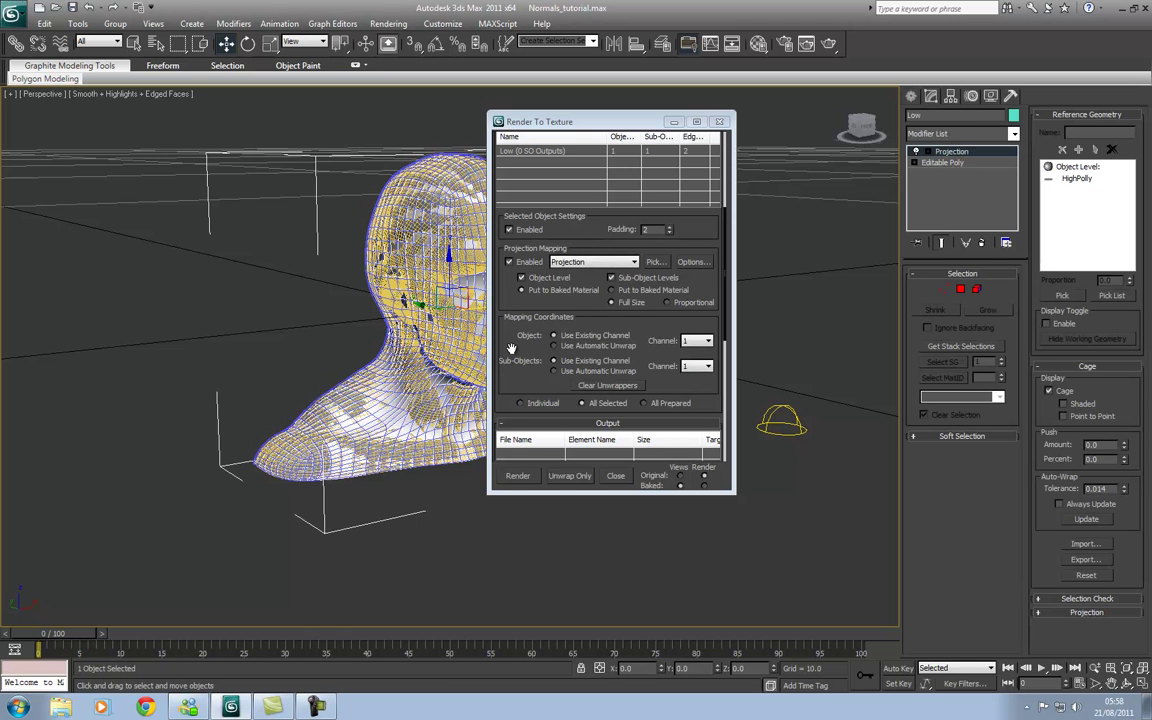
Add a NormalsMap texture element to the Low head's Render To Texture output.
scroll(527, 332, down, 3)
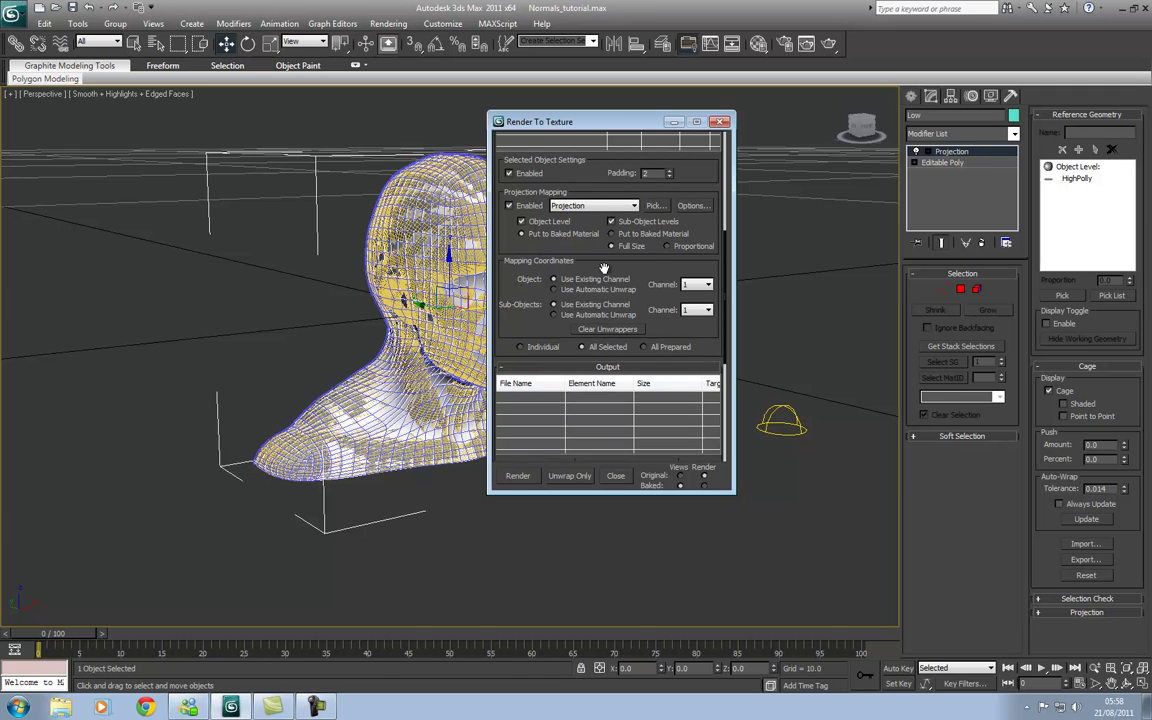
scroll(585, 252, down, 2)
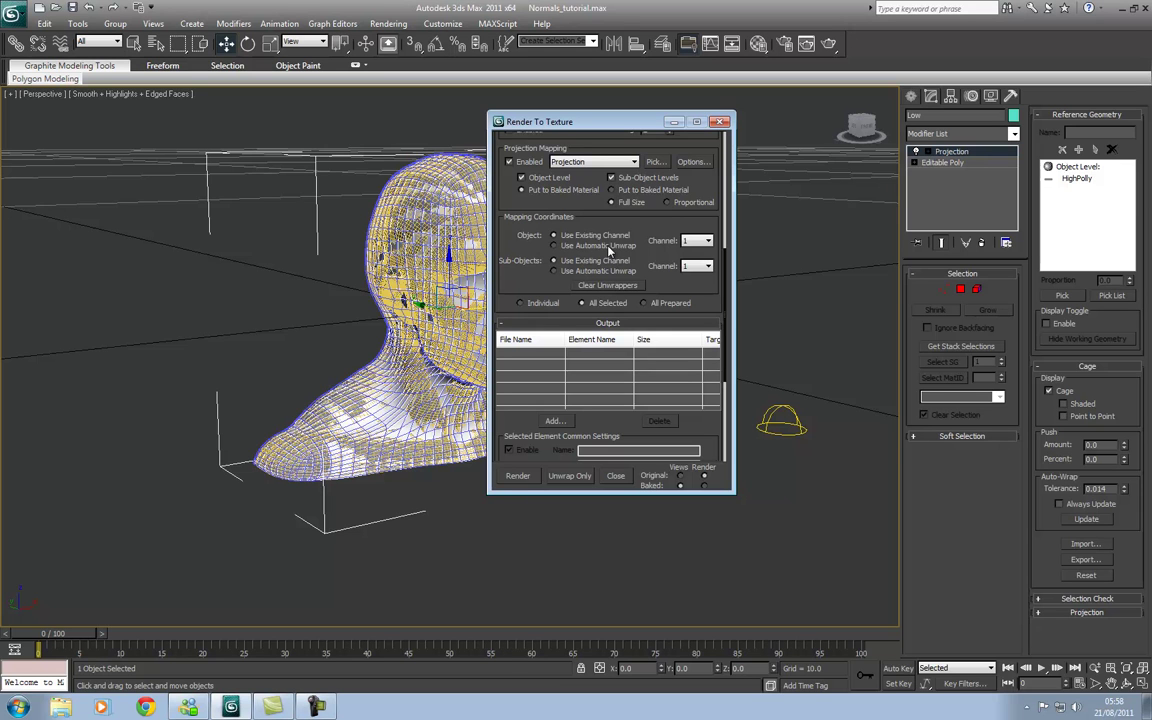
drag(514, 251, 530, 118)
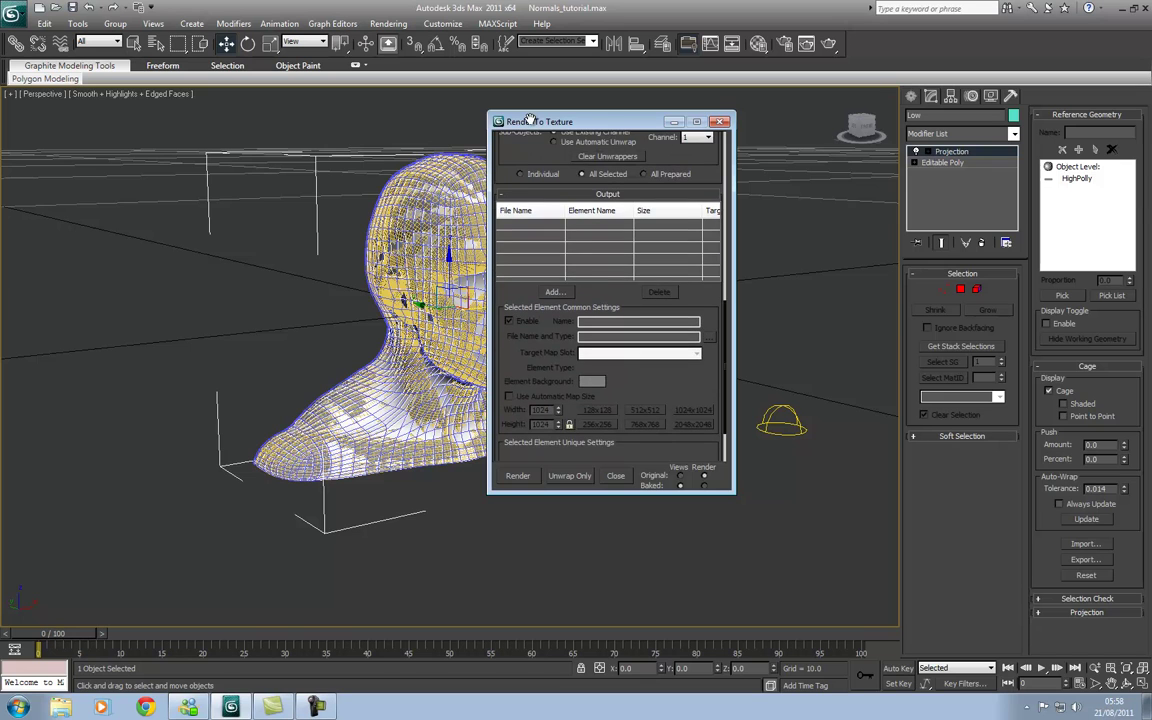
click(554, 292)
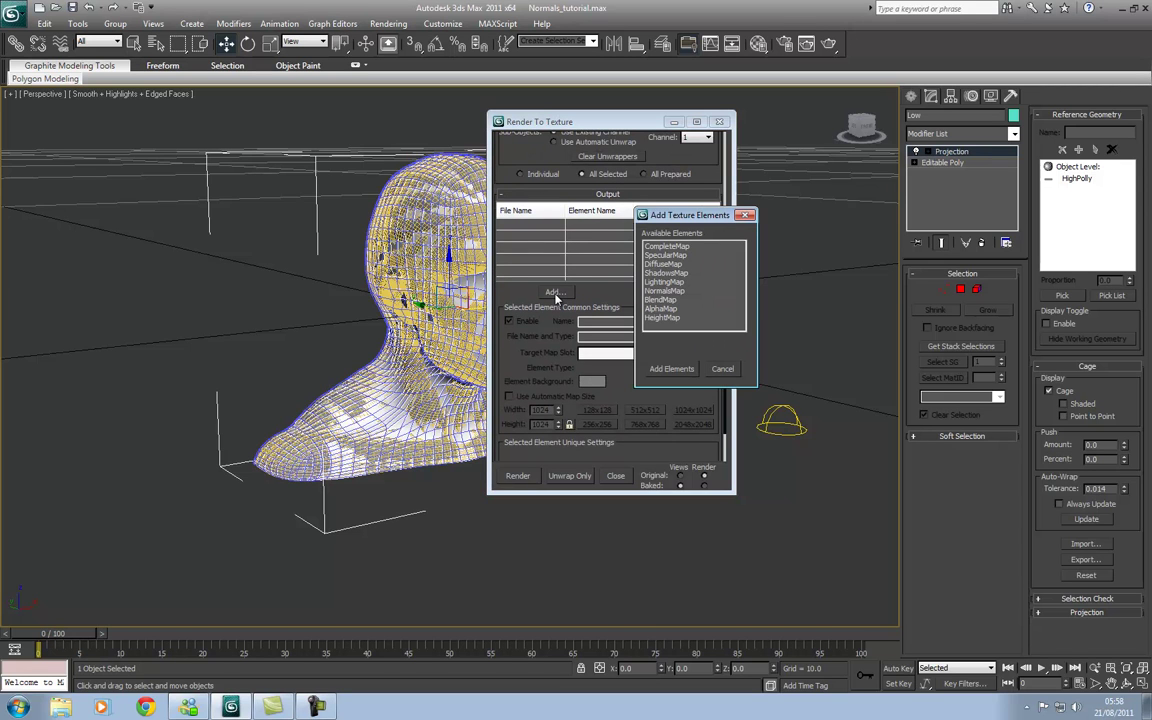
click(679, 291)
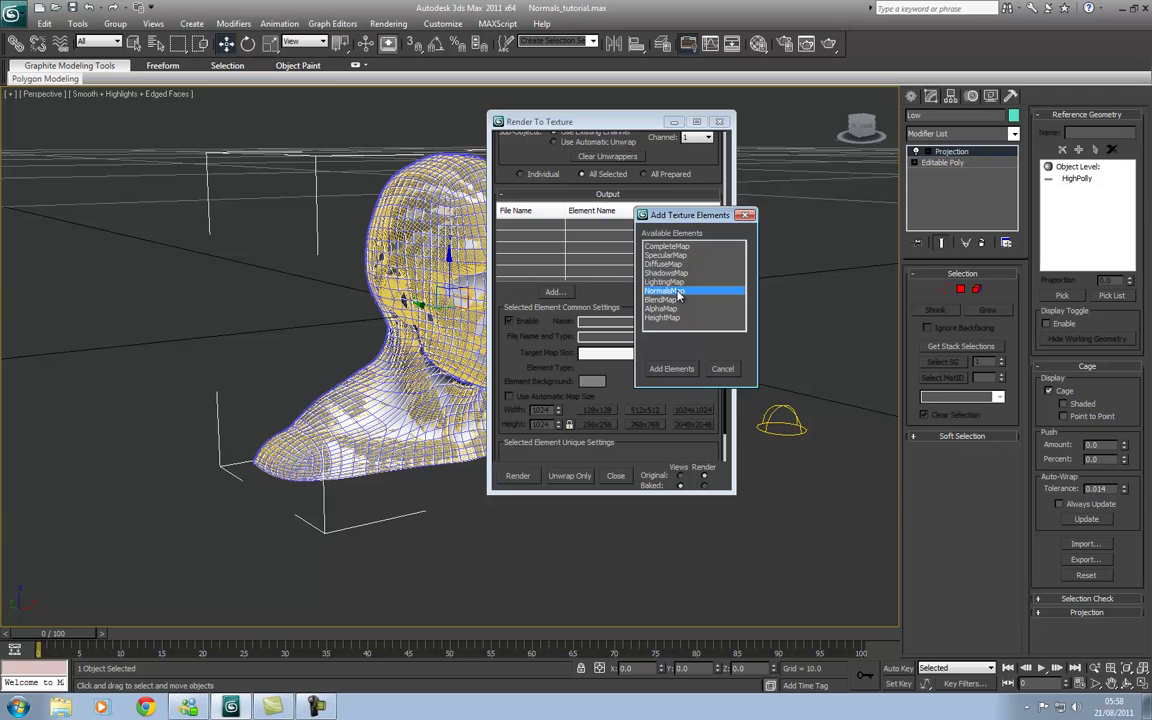
click(674, 375)
drag(656, 380, 644, 297)
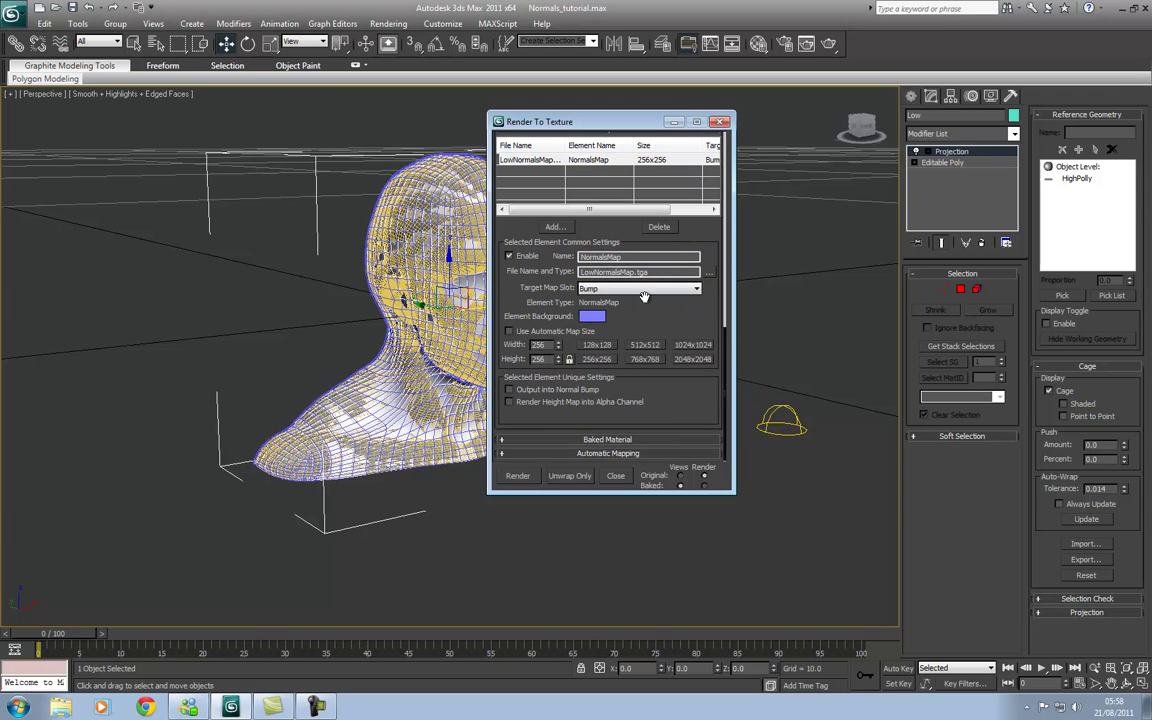
Set the NormalsMap output file to HeadNormals.tga on the Desktop, accepting the overwrite and the image options.
click(709, 272)
click(575, 186)
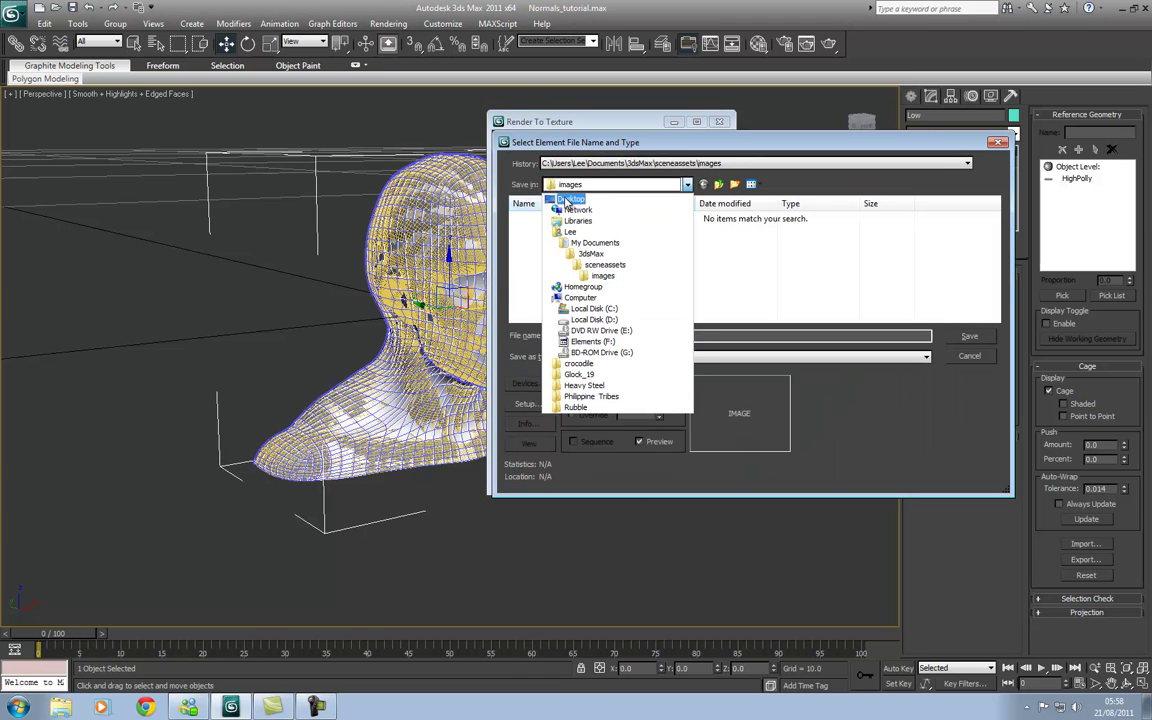
click(570, 198)
double_click(710, 314)
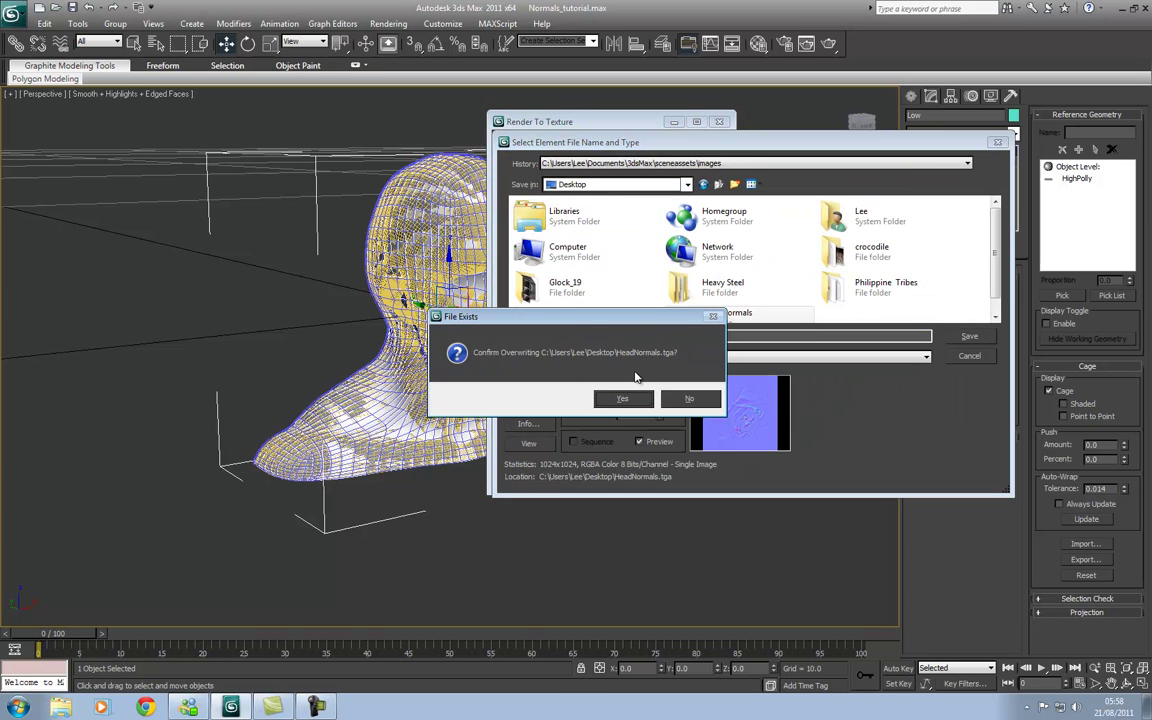
key(Return)
click(868, 396)
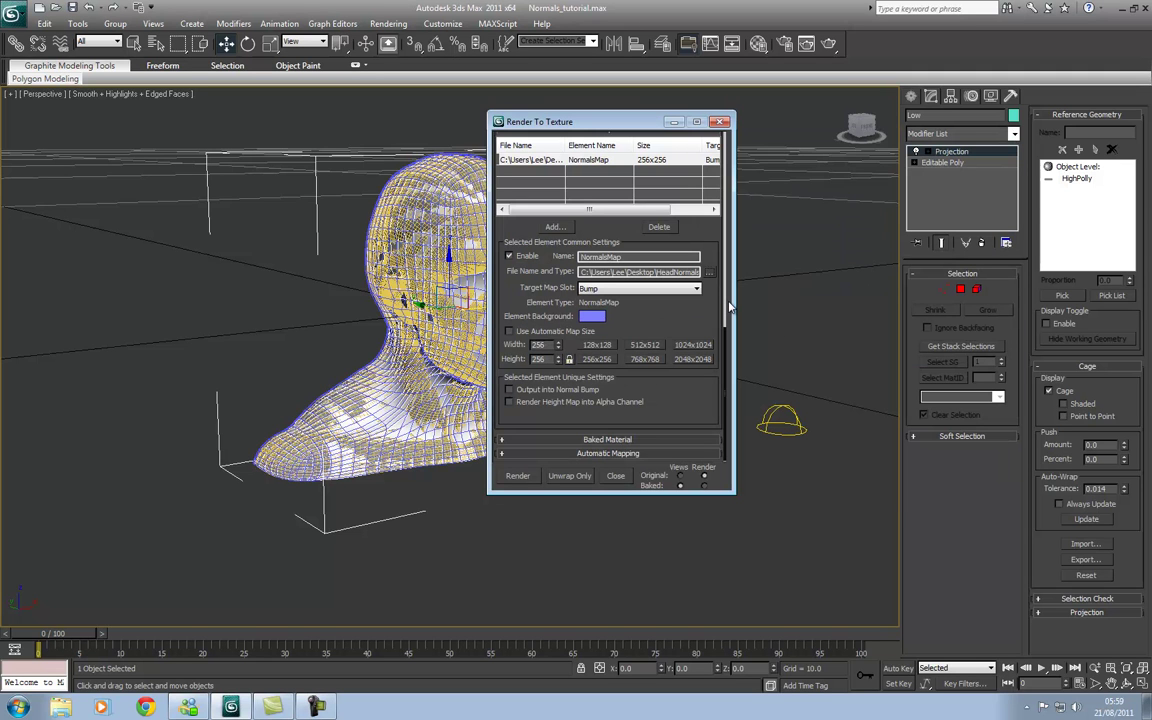
Run a 256x256 test bake of the normal map, overwriting HeadNormals.tga and continuing without the missing Head.bmp.
scroll(655, 345, up, 3)
scroll(655, 345, down, 3)
click(517, 477)
click(538, 368)
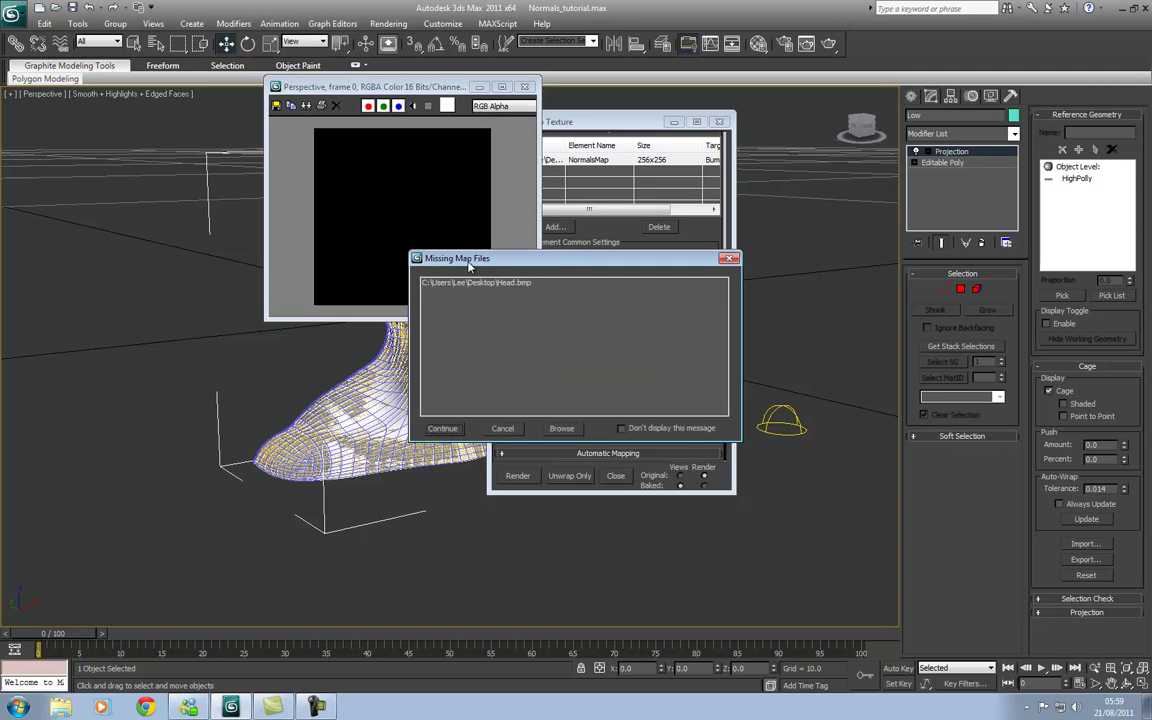
click(443, 428)
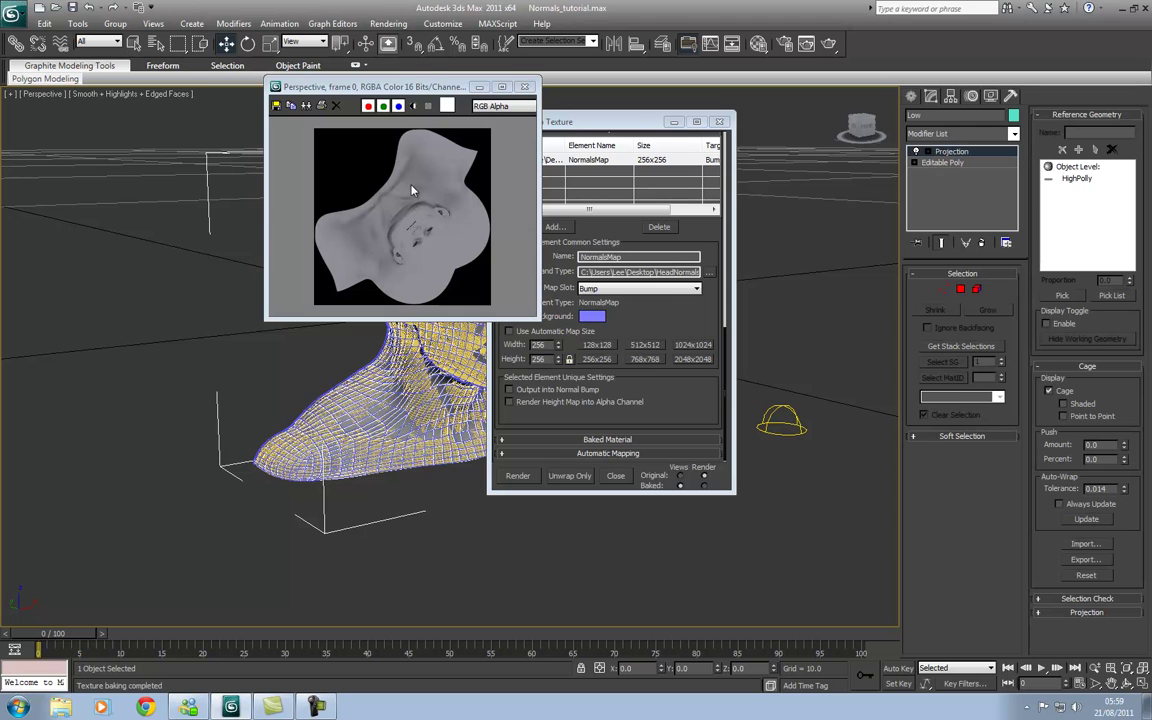
Examine the face area of the test bake in the rendered frame window, and close the window.
drag(390, 88, 537, 116)
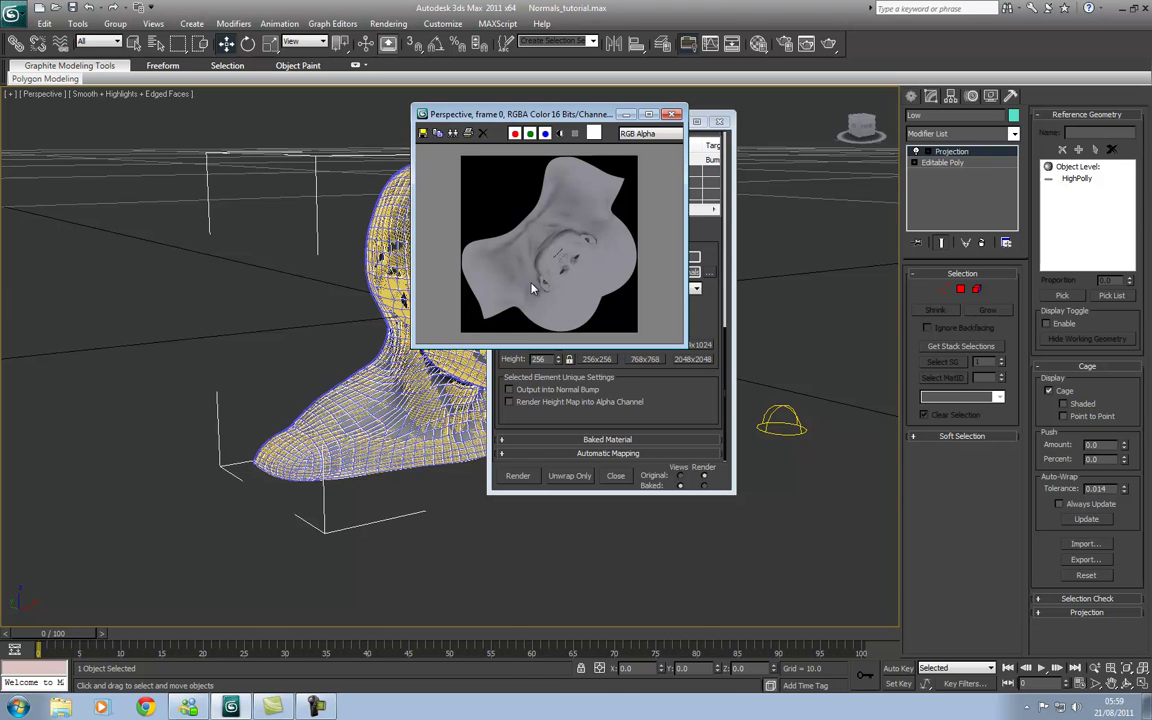
scroll(543, 288, up, 4)
mouse_move(569, 244)
middle_down()
mouse_move(532, 319)
mouse_move(519, 301)
mouse_move(512, 308)
middle_up()
mouse_move(570, 236)
middle_down()
mouse_move(535, 272)
mouse_move(555, 285)
middle_up()
scroll(556, 285, down, 1)
scroll(557, 286, down, 4)
click(672, 114)
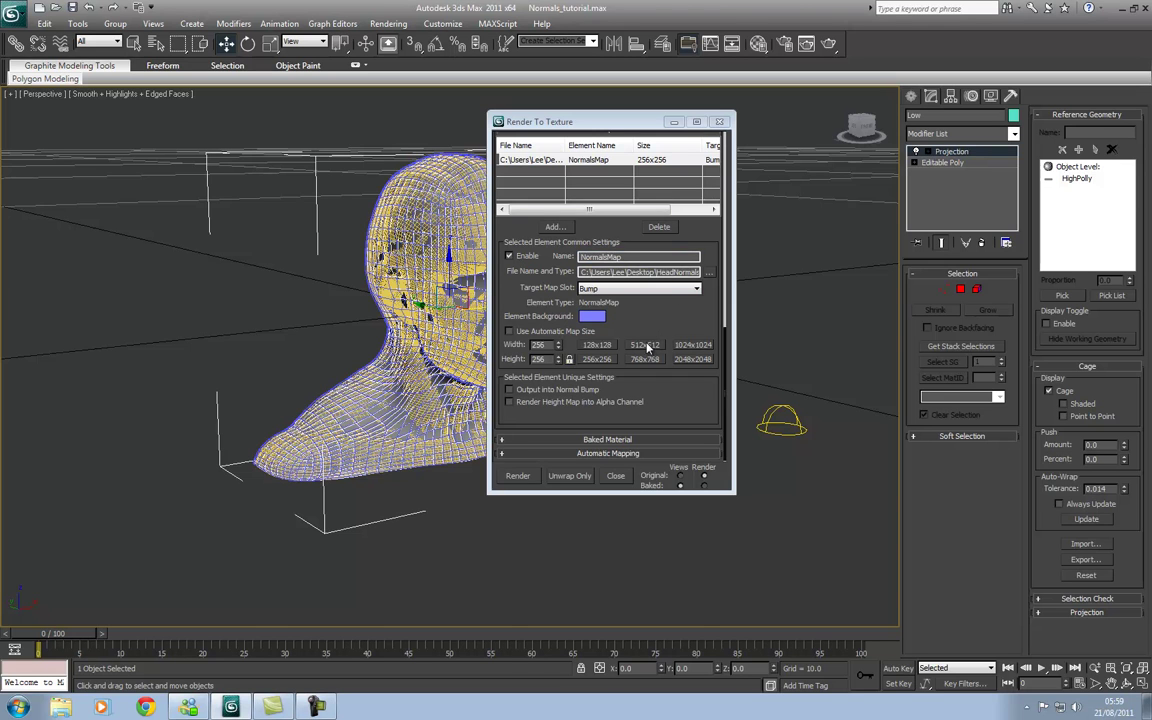
Set the NormalsMap output size to 2048x2048.
scroll(648, 347, up, 2)
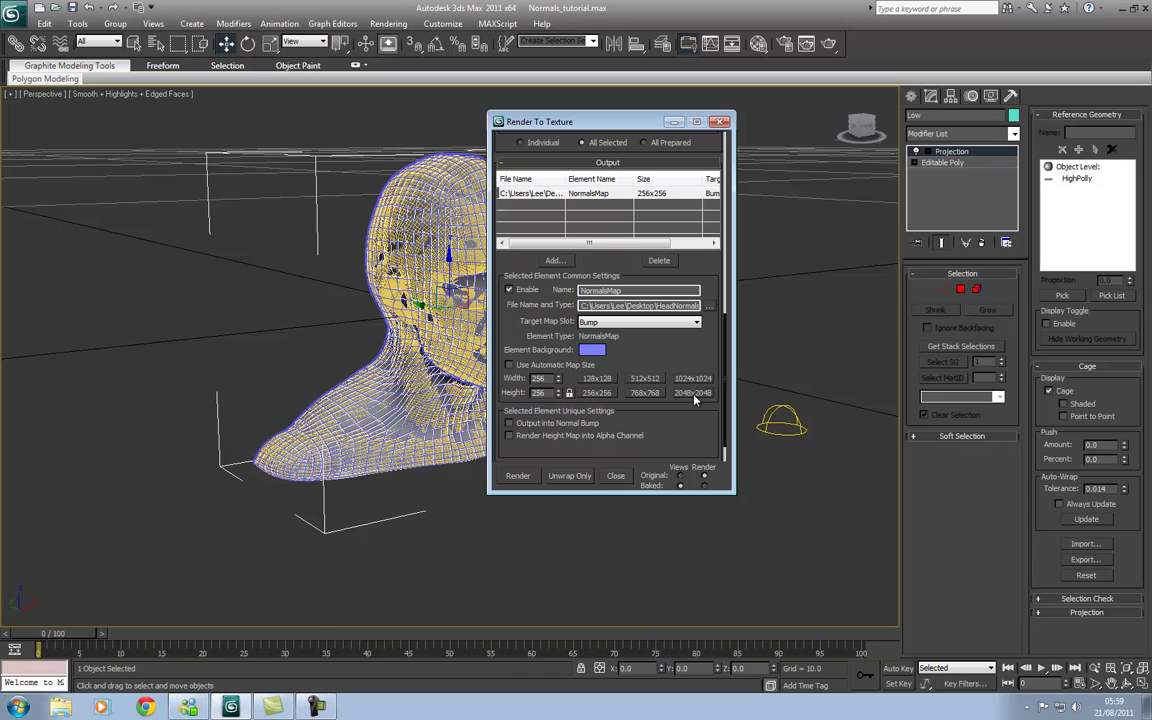
click(694, 393)
scroll(676, 312, down, 2)
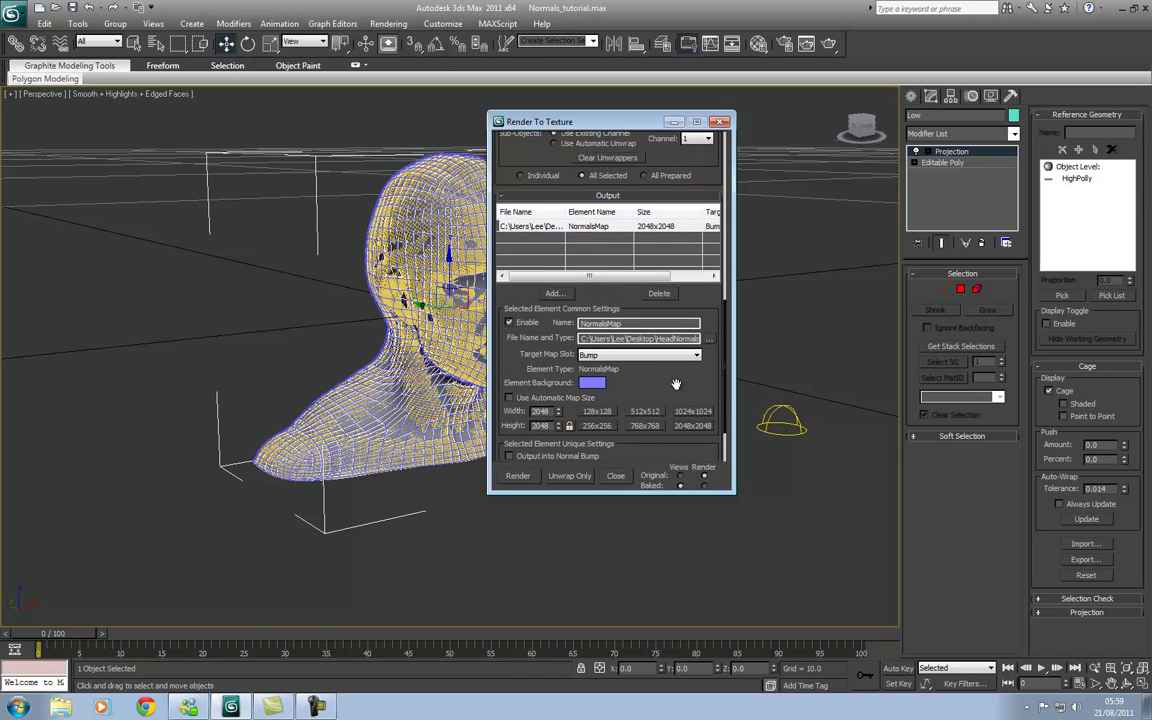
In the scanline renderer's setup, enable the Global Supersampler and turn off object and image motion blur.
drag(676, 312, 676, 447)
drag(508, 203, 515, 540)
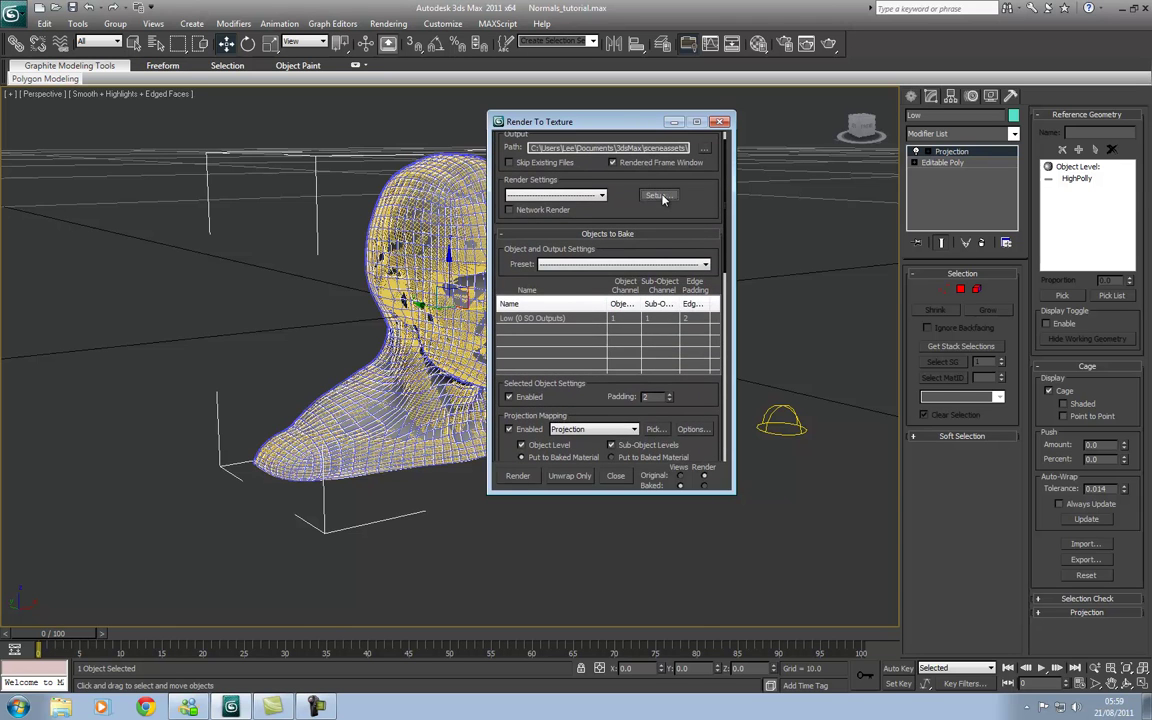
click(658, 193)
drag(561, 112, 662, 116)
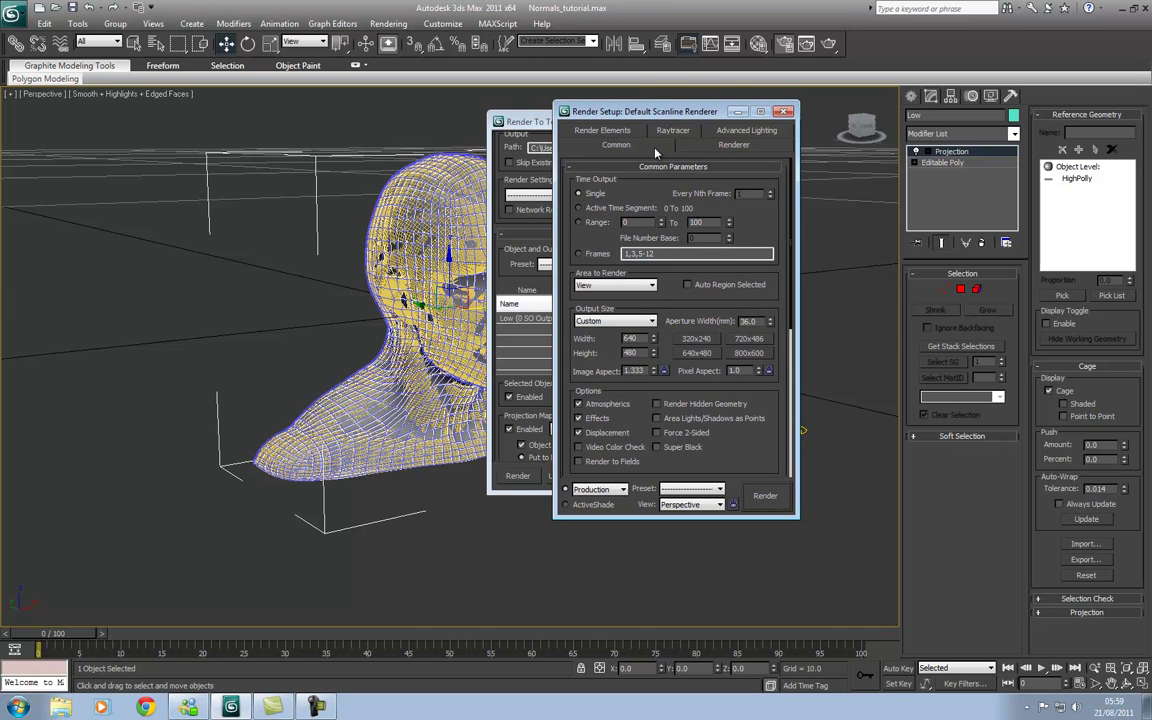
click(745, 147)
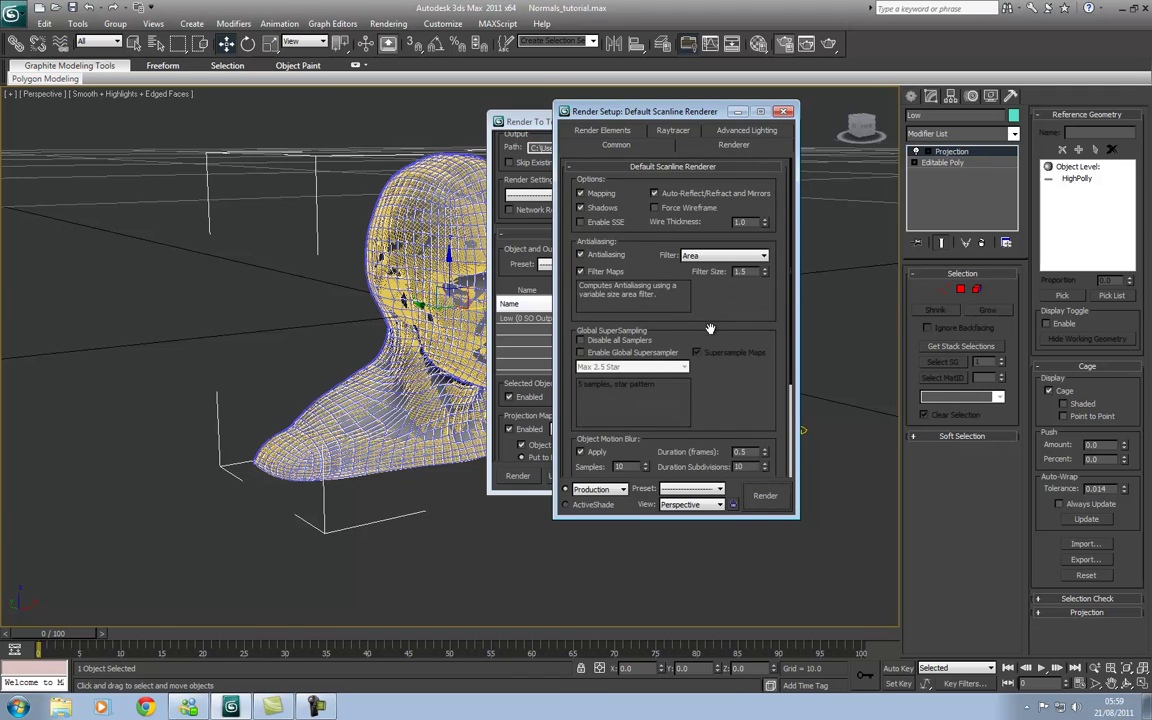
scroll(648, 260, down, 2)
click(635, 256)
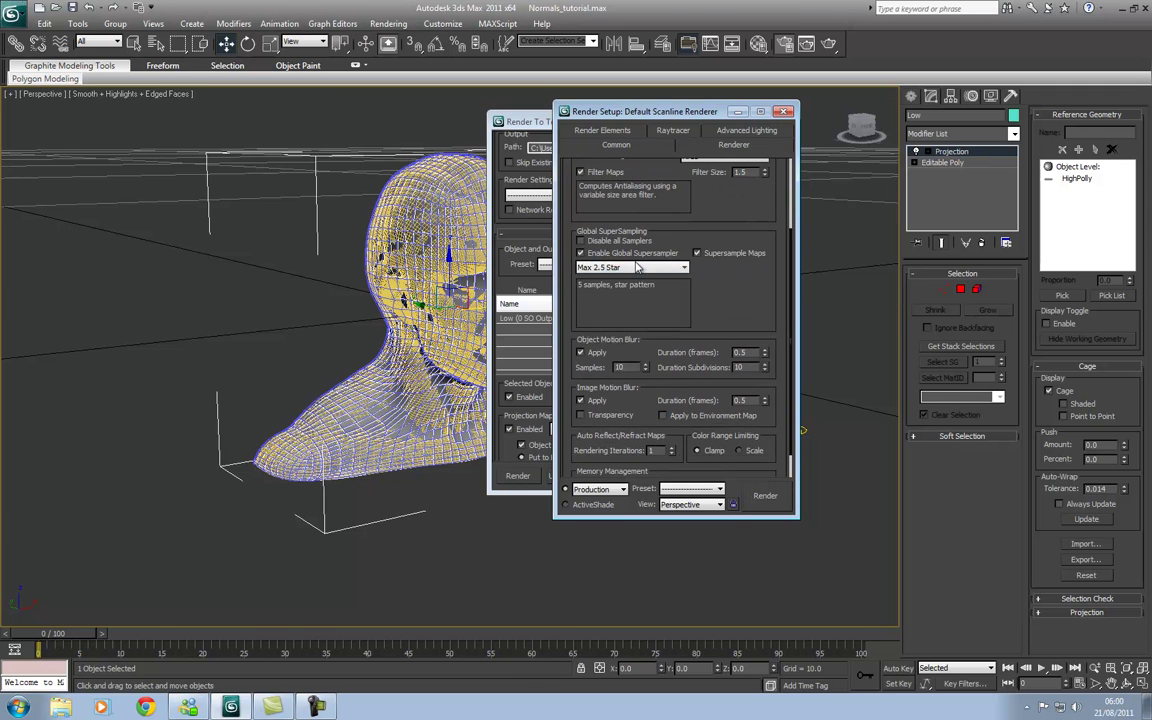
scroll(590, 280, down, 1)
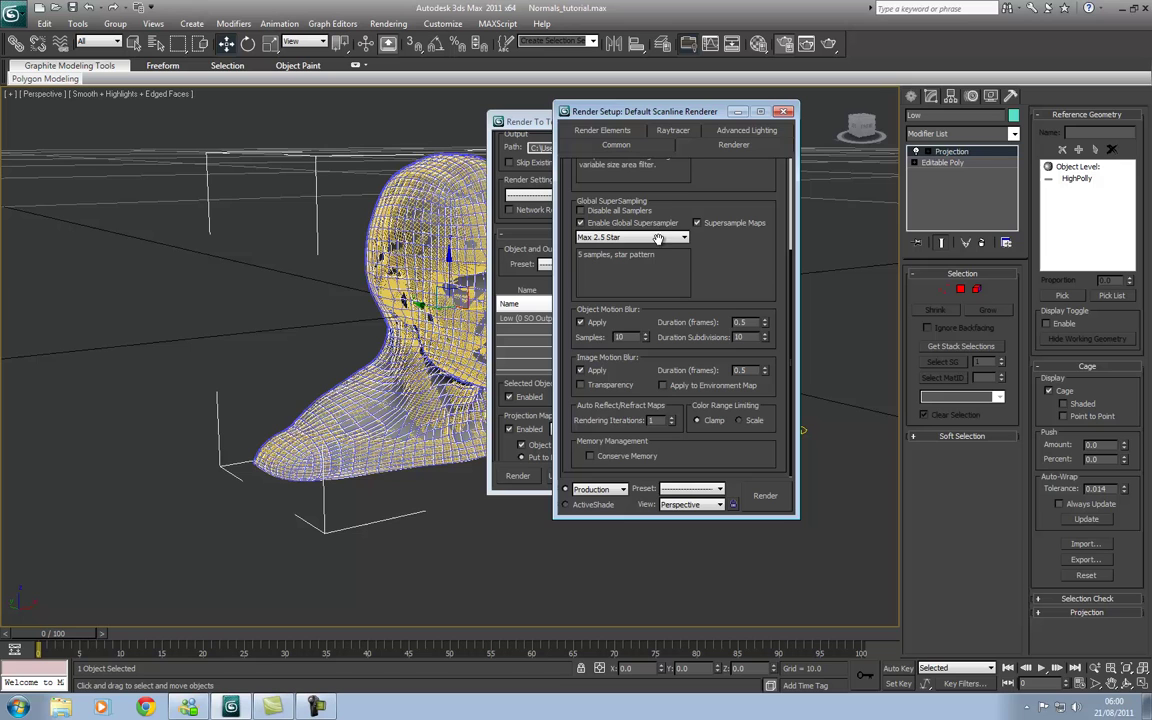
click(581, 324)
click(581, 372)
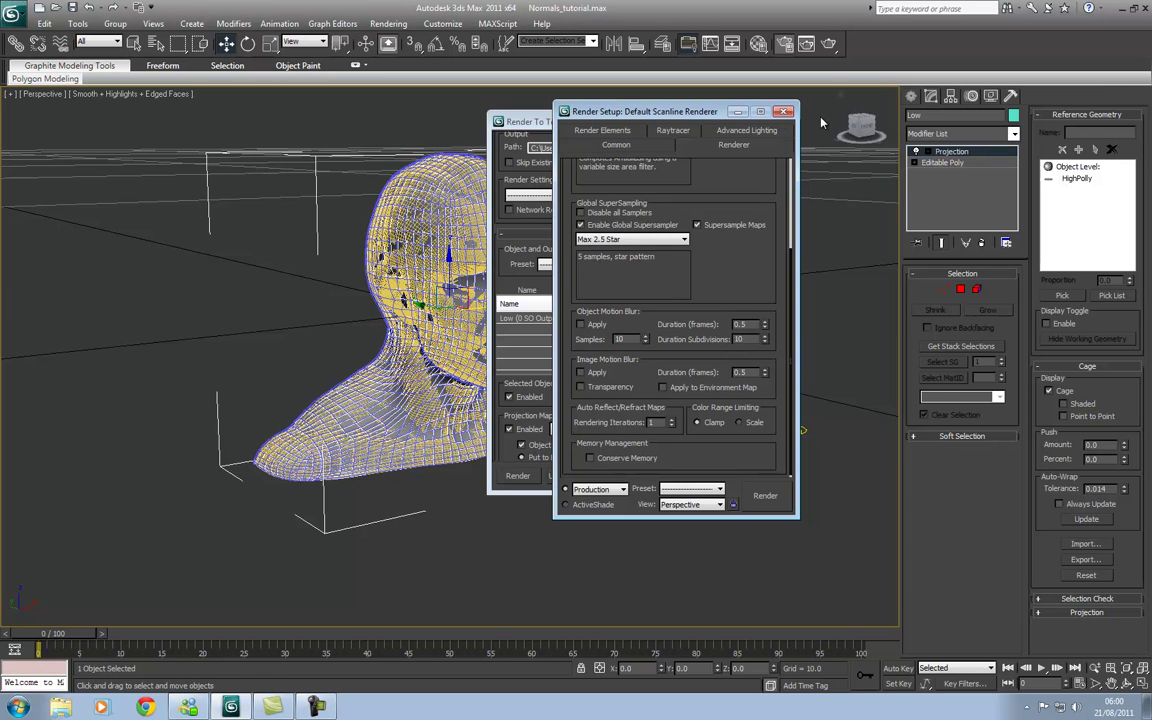
click(783, 112)
Bake the Low head's normal map at 2048x2048, overwriting HeadNormals.tga and continuing without the missing Head.bmp.
drag(688, 404, 673, 268)
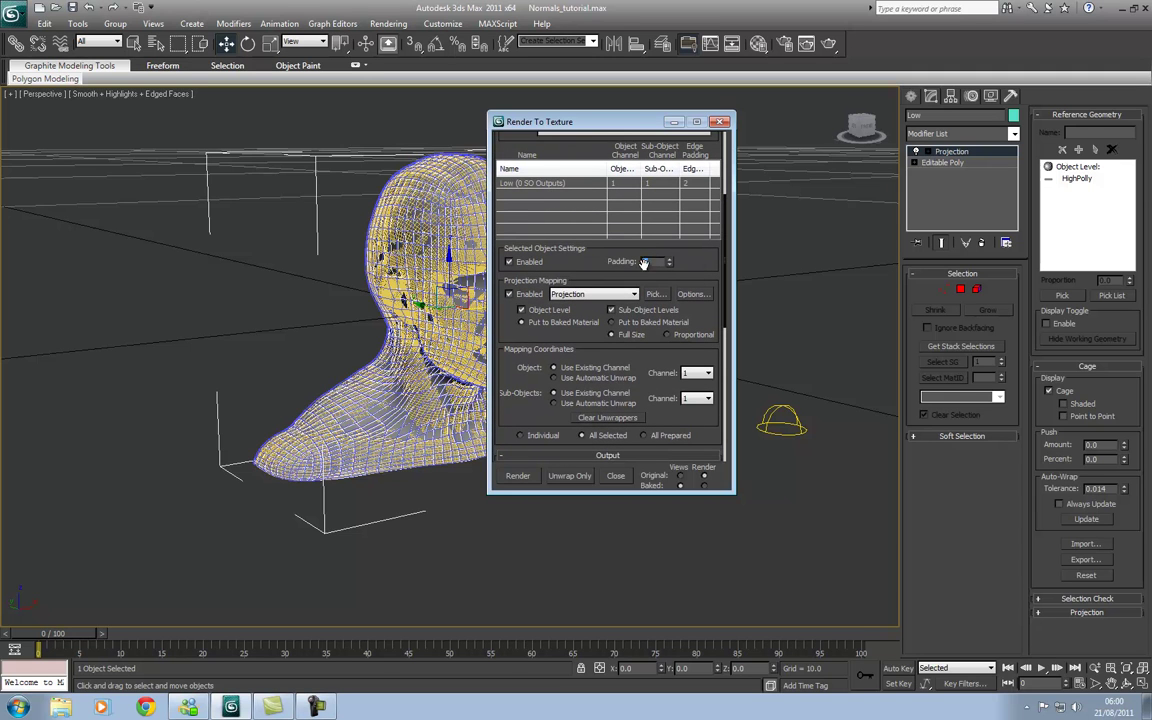
scroll(700, 260, down, 1)
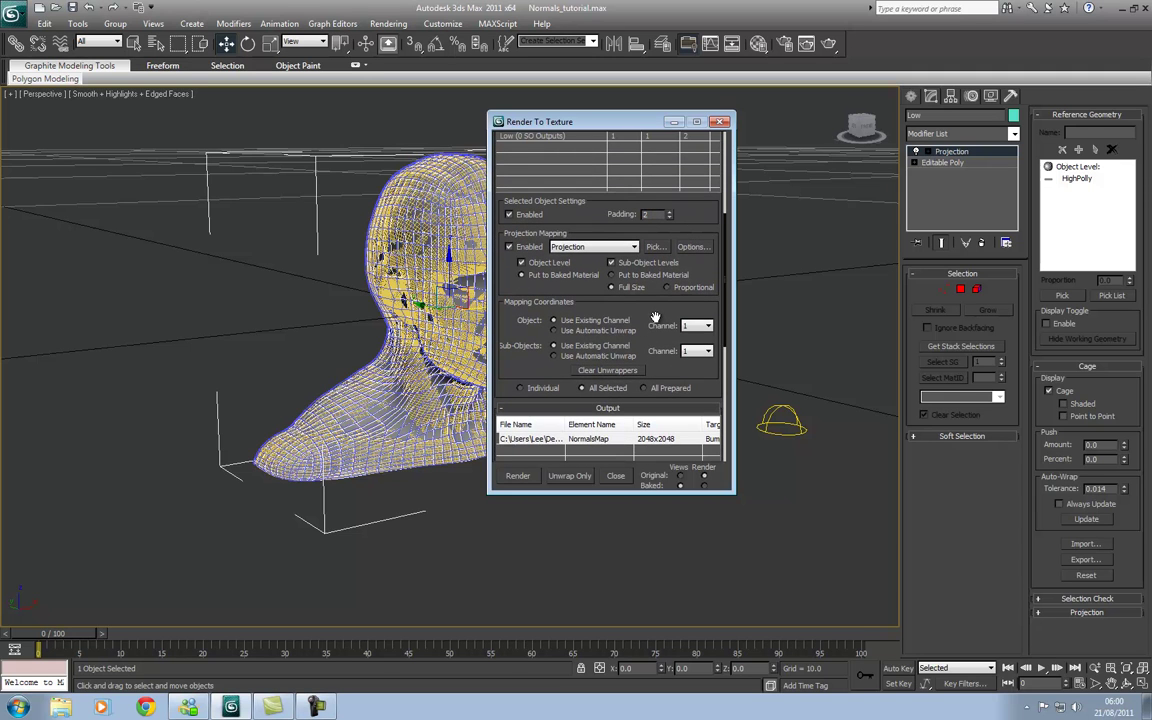
drag(661, 297, 649, 245)
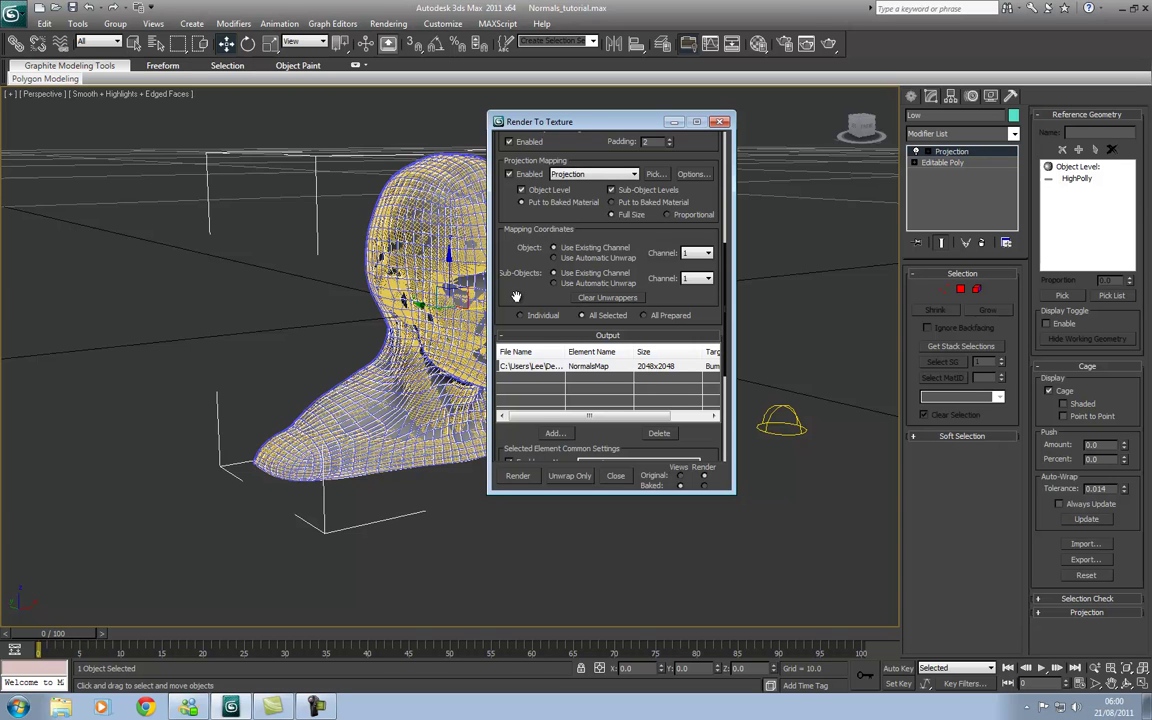
scroll(522, 234, down, 1)
drag(522, 234, 527, 217)
scroll(527, 217, down, 2)
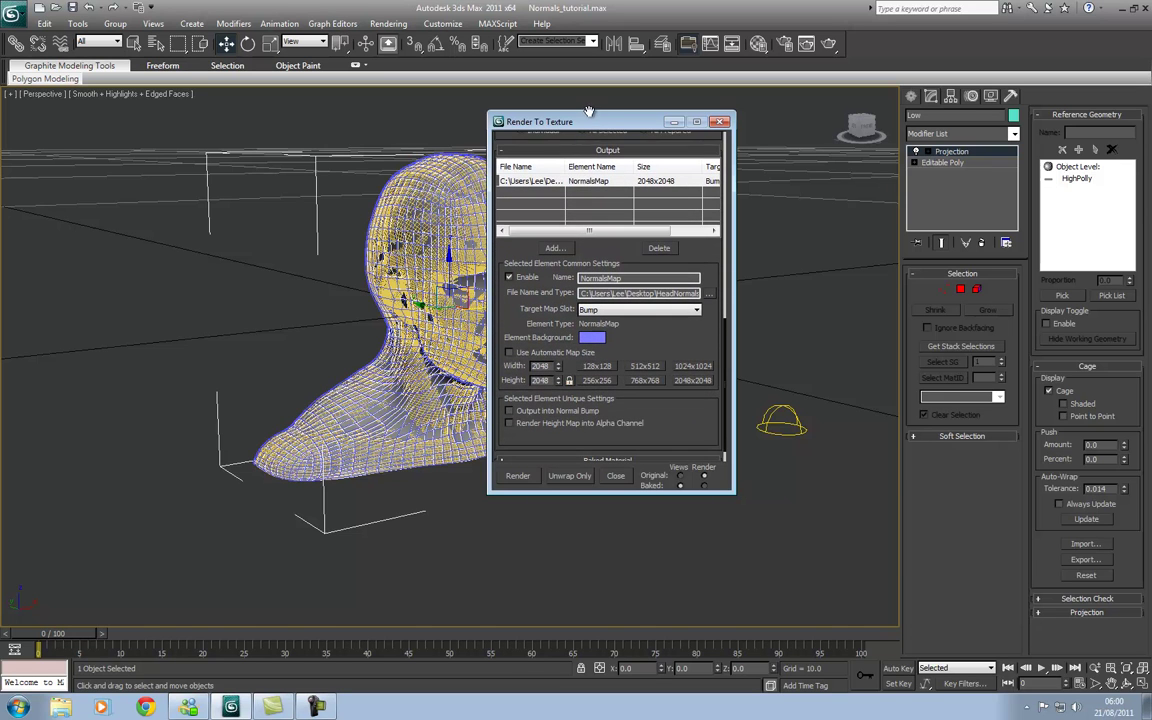
drag(655, 351, 659, 281)
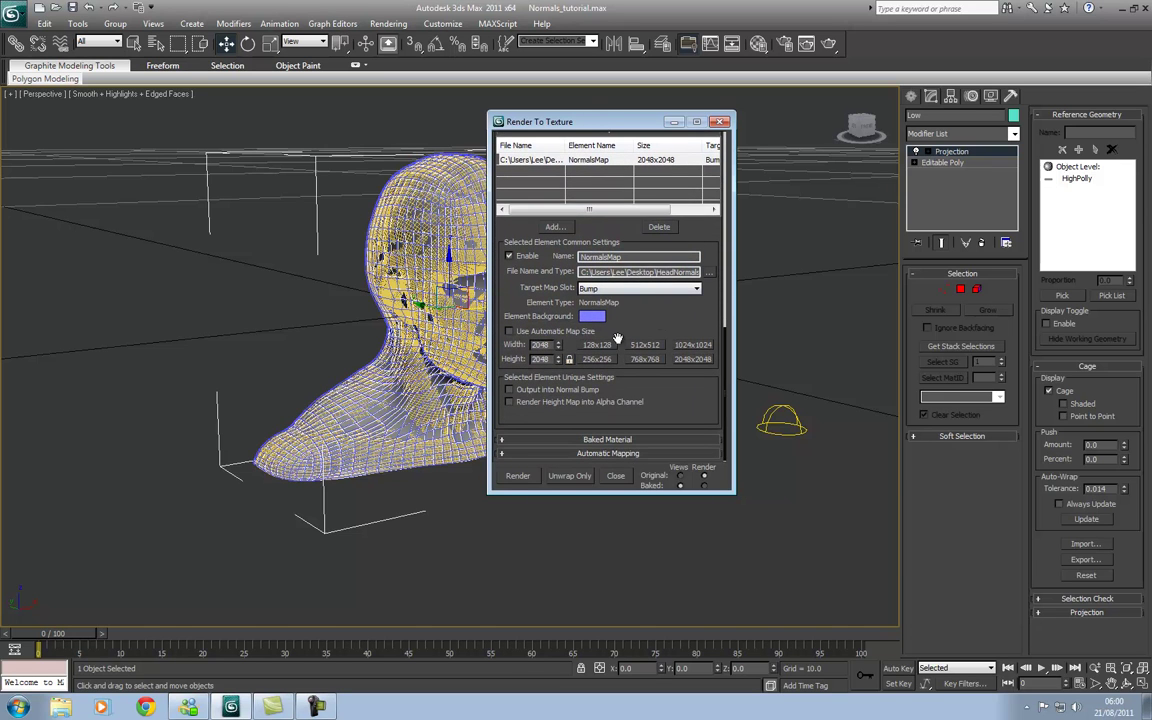
click(517, 476)
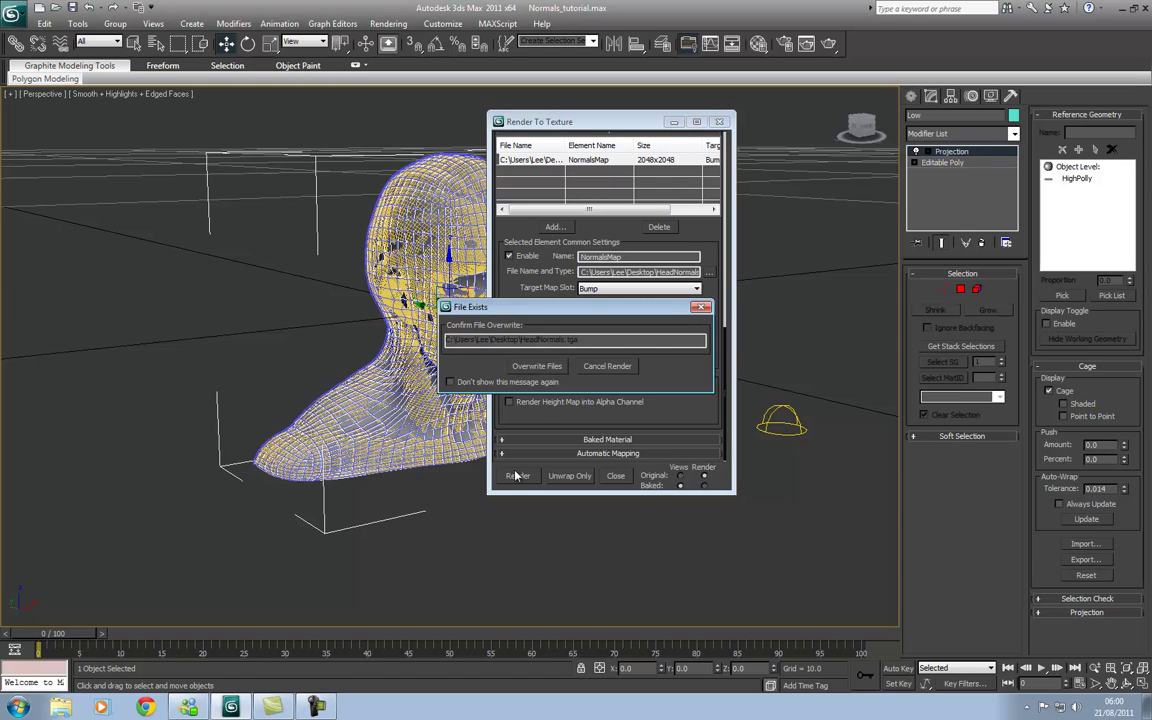
click(543, 368)
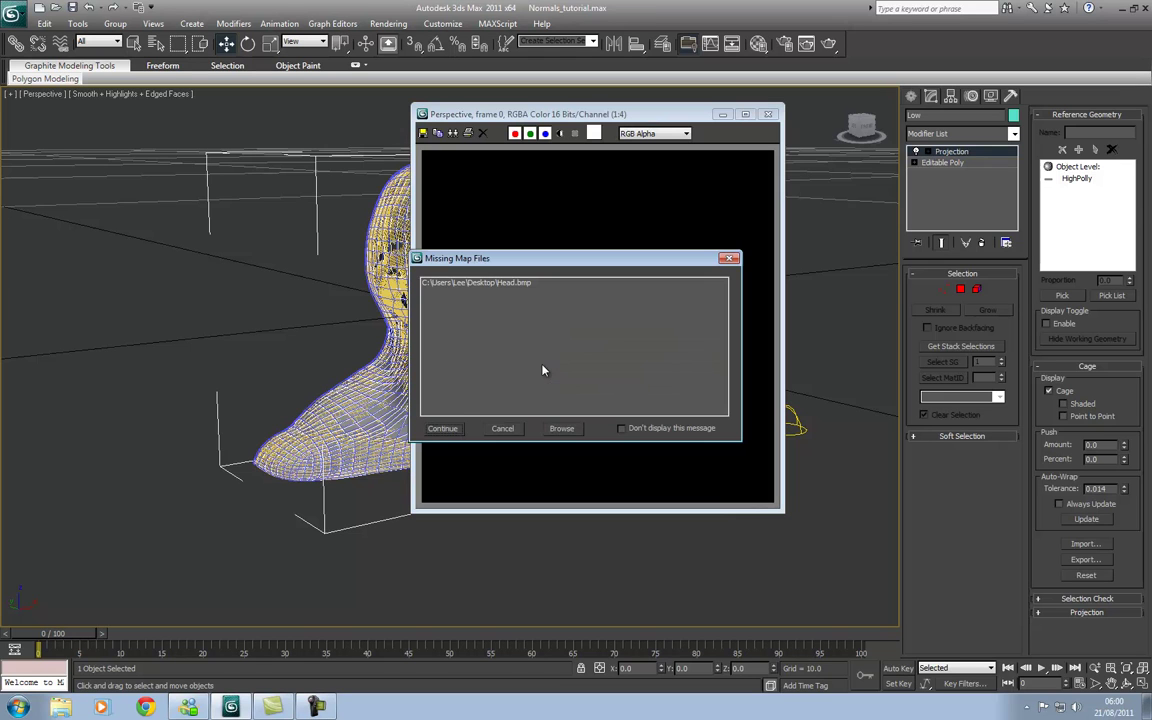
click(445, 427)
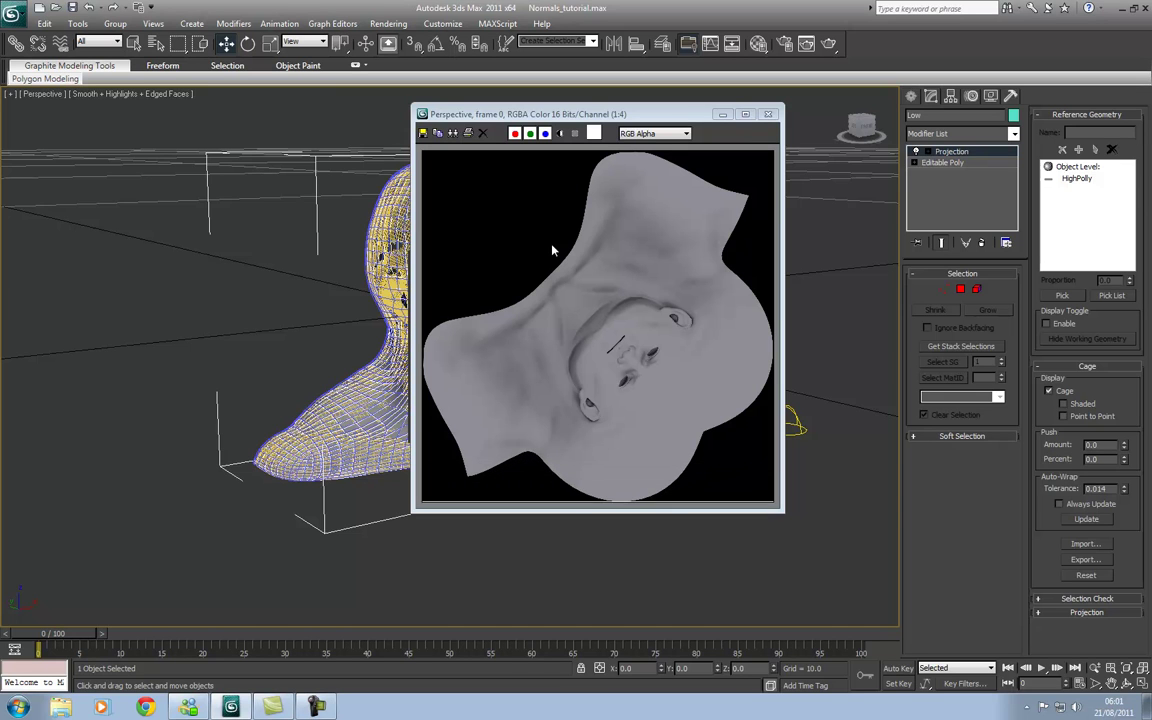
Close the bake windows and clear the Skylight and the high-poly head from the viewport, leaving only the low-poly head.
click(768, 113)
click(673, 119)
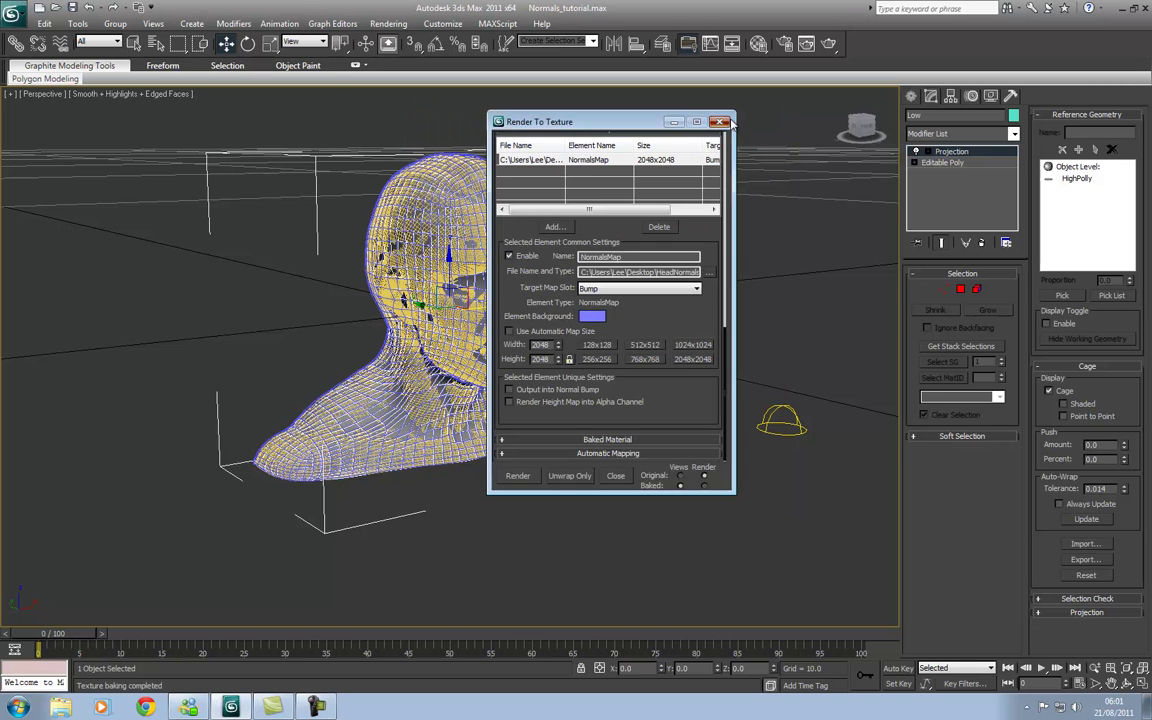
click(720, 352)
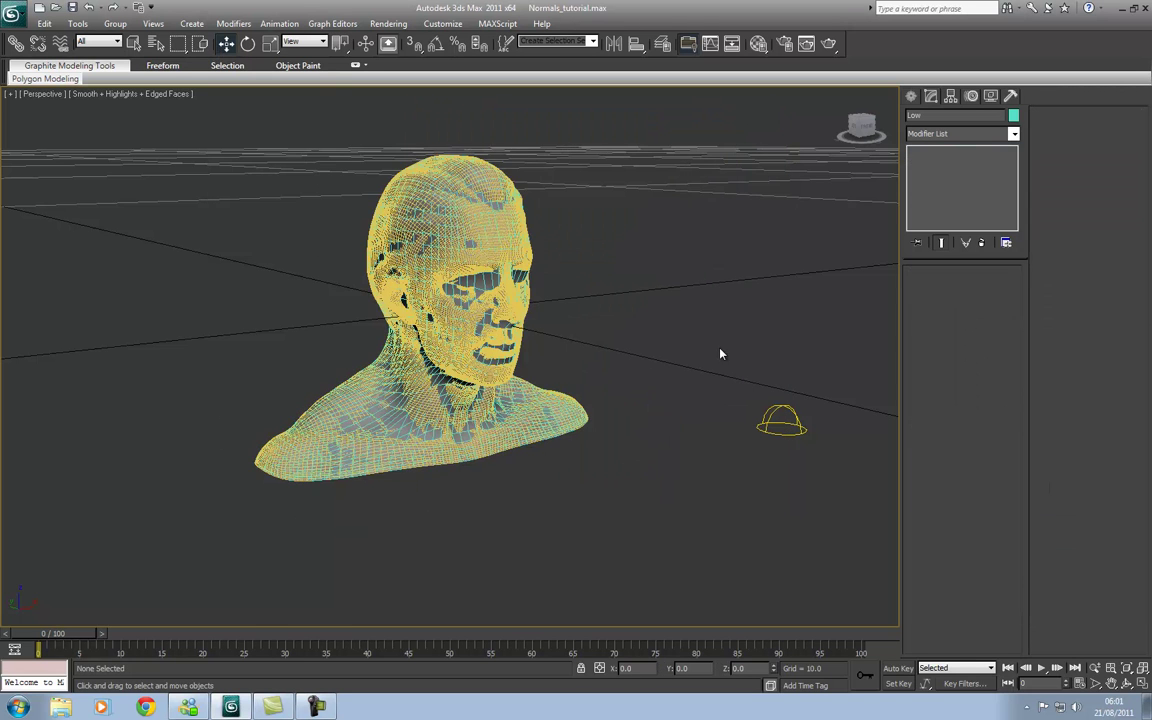
click(782, 420)
click(587, 418)
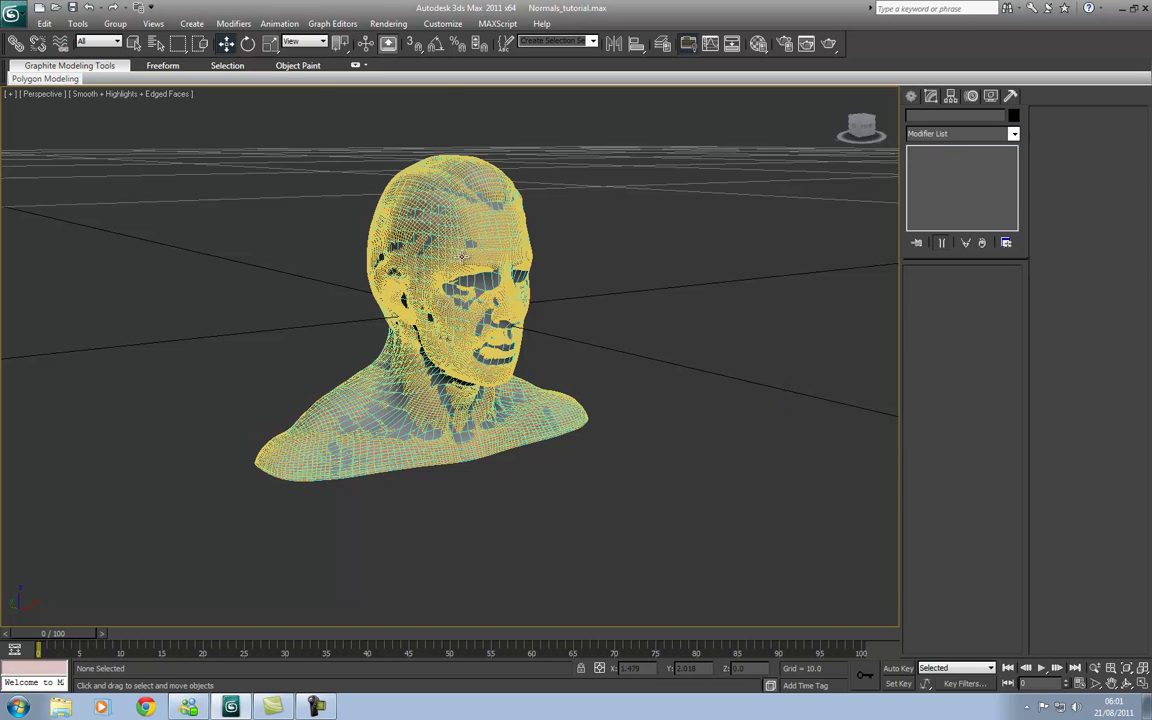
click(410, 230)
right_click(456, 255)
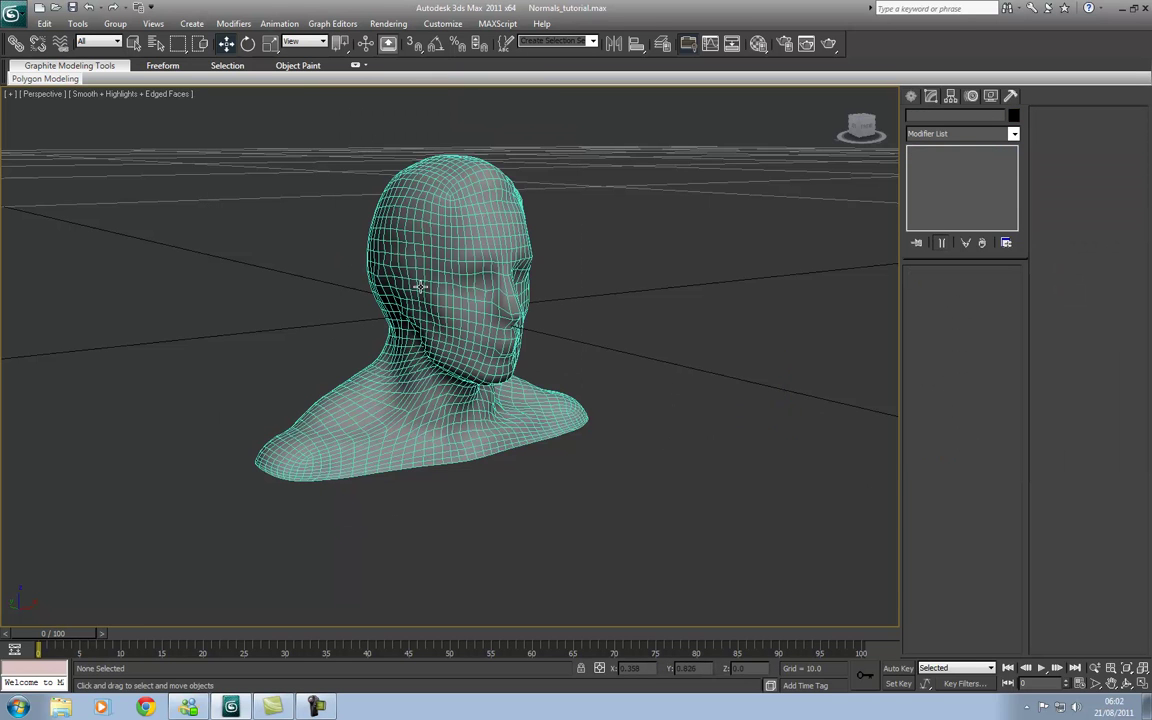
Change the defaultMat material to a DirectX Shader, discarding the old material.
alt+middle_drag(378, 258, 457, 349)
key(m)
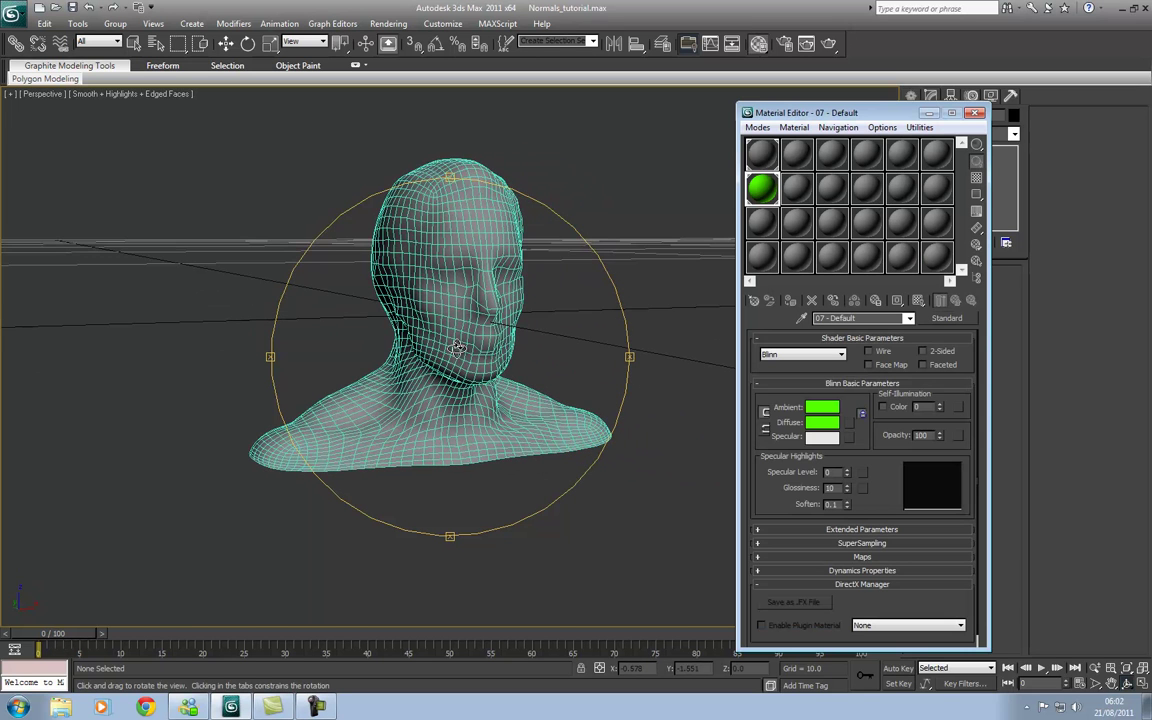
click(226, 43)
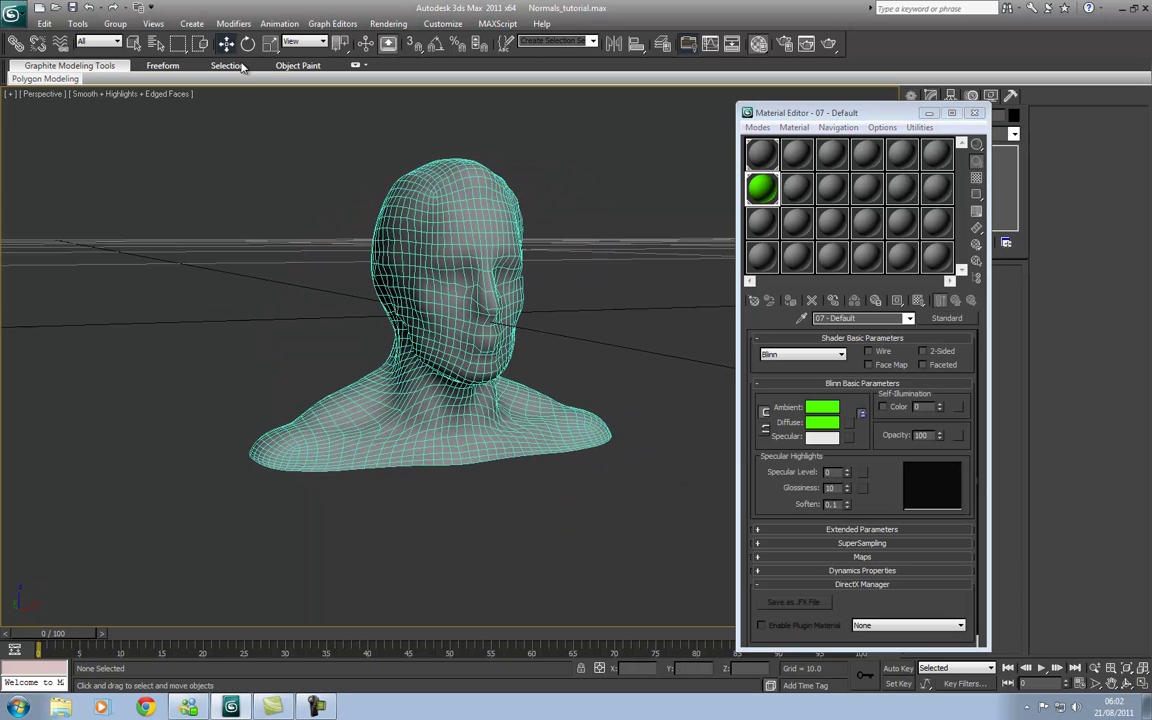
scroll(422, 313, up, 4)
click(759, 152)
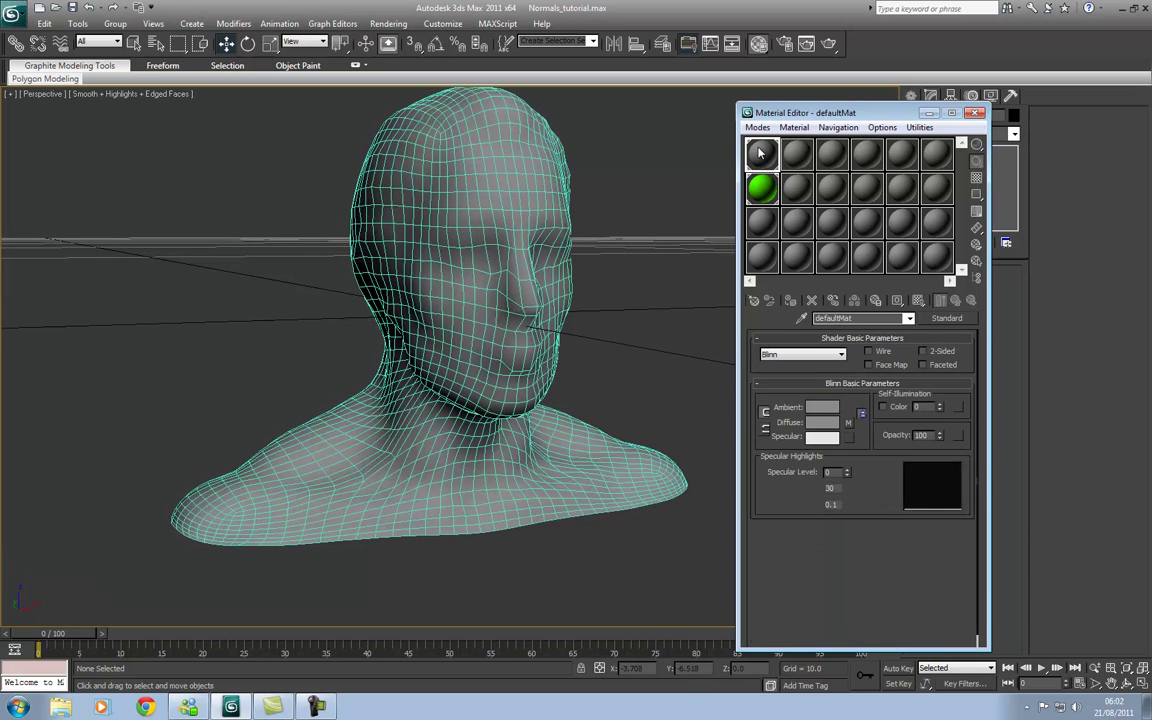
click(761, 222)
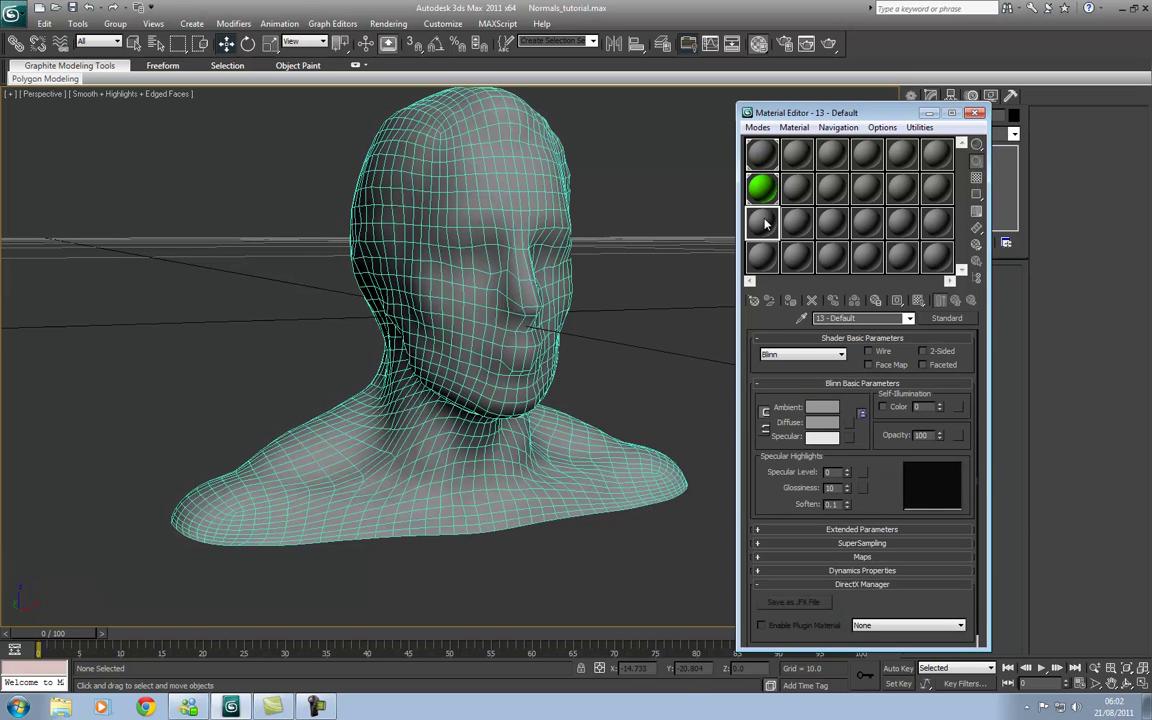
click(759, 153)
click(947, 318)
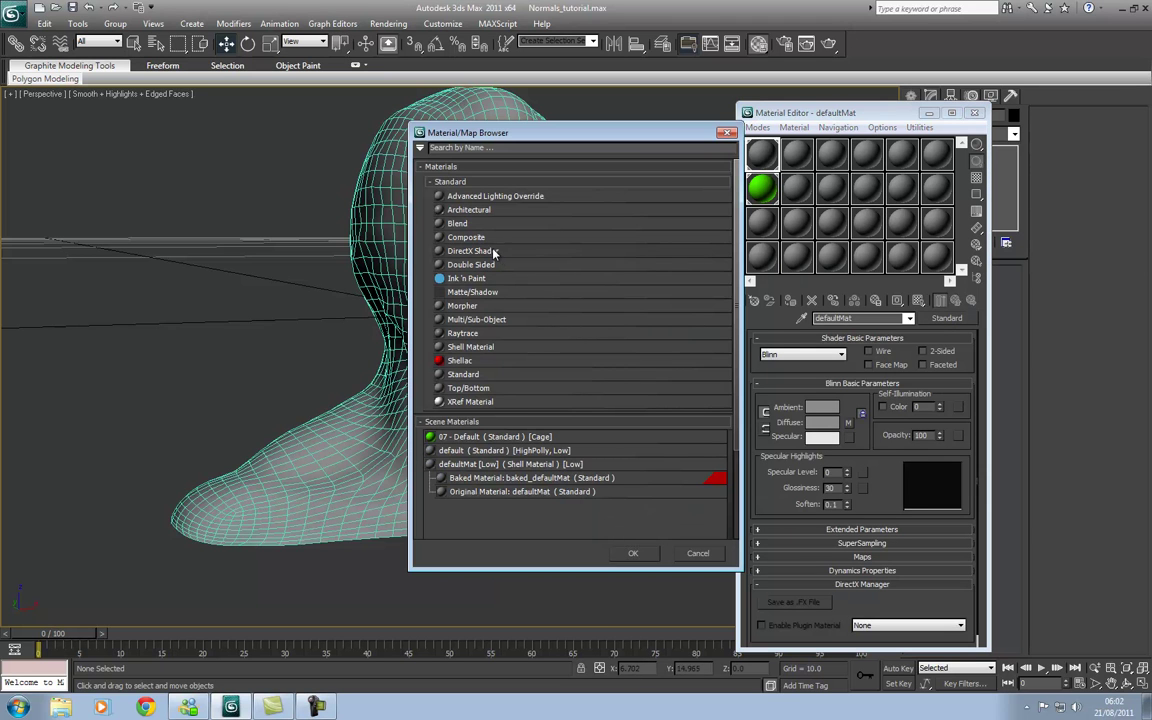
double_click(493, 252)
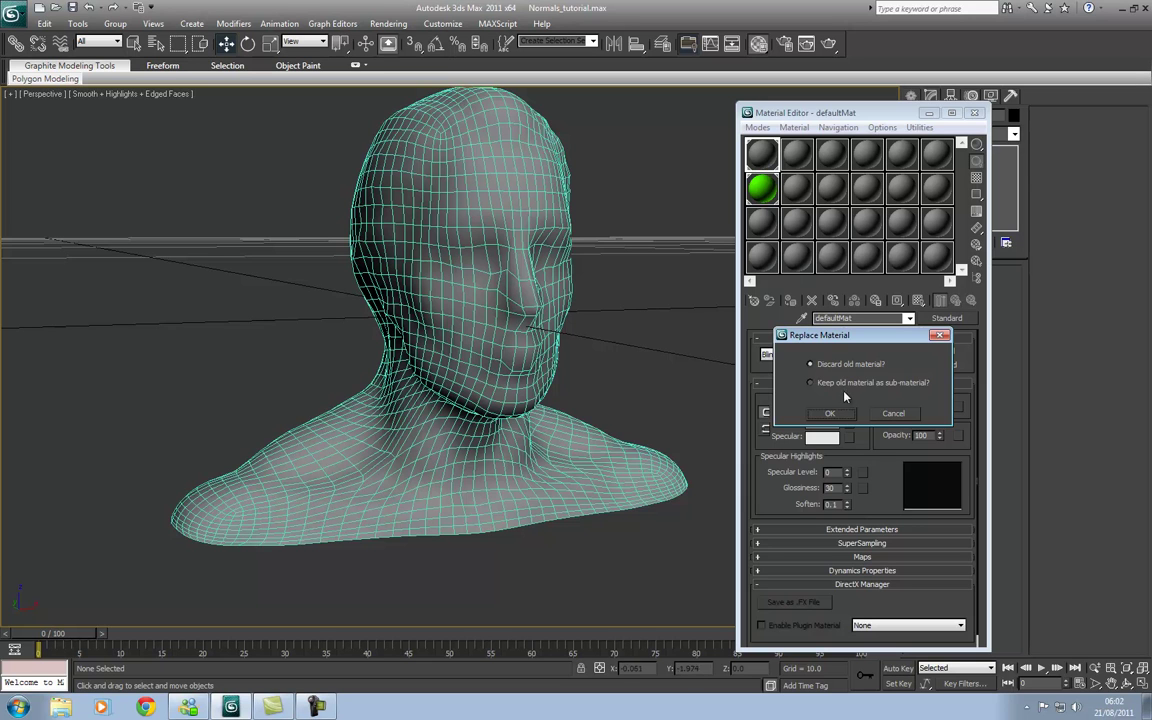
click(832, 414)
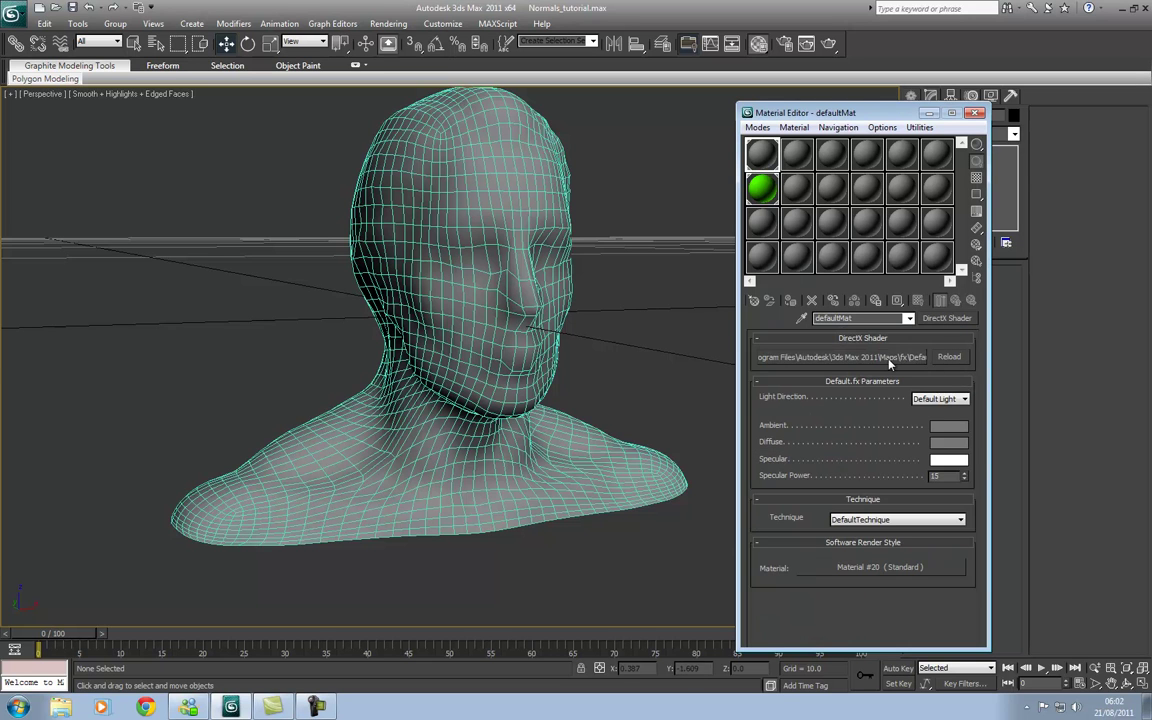
Load the Xoliulshader_1.6.fx effect file from the documents' 3dsMax\Shaders folder into the DirectX shader.
click(890, 358)
drag(184, 14, 517, 110)
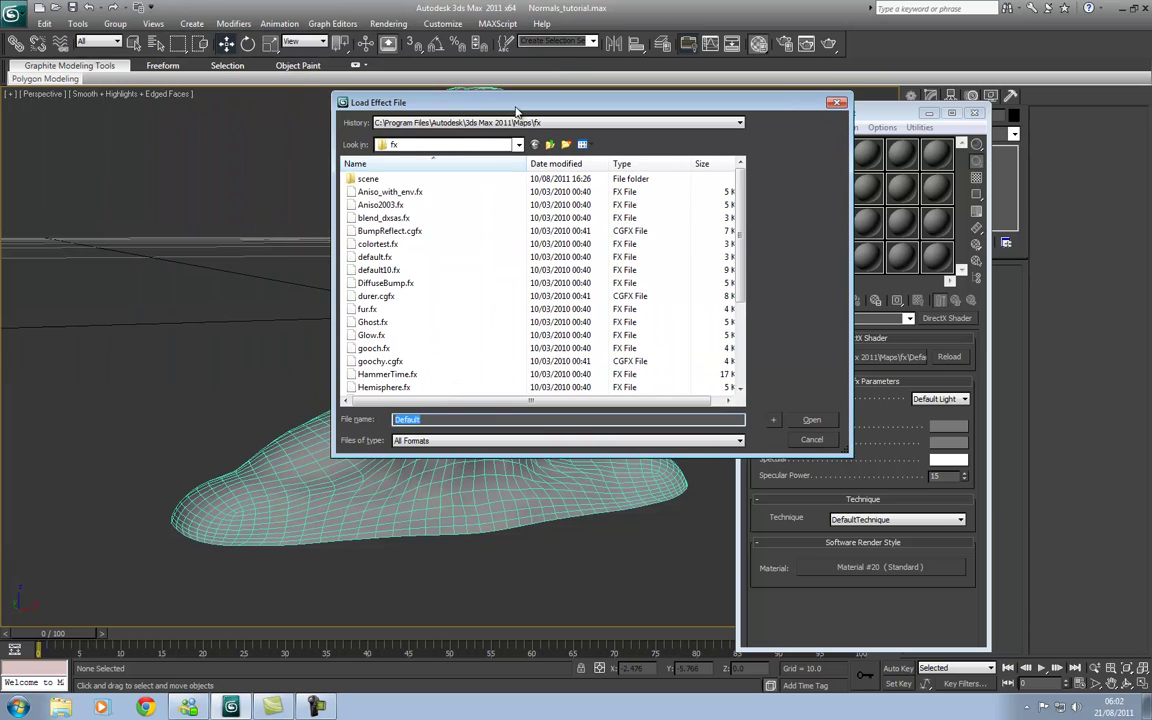
click(420, 145)
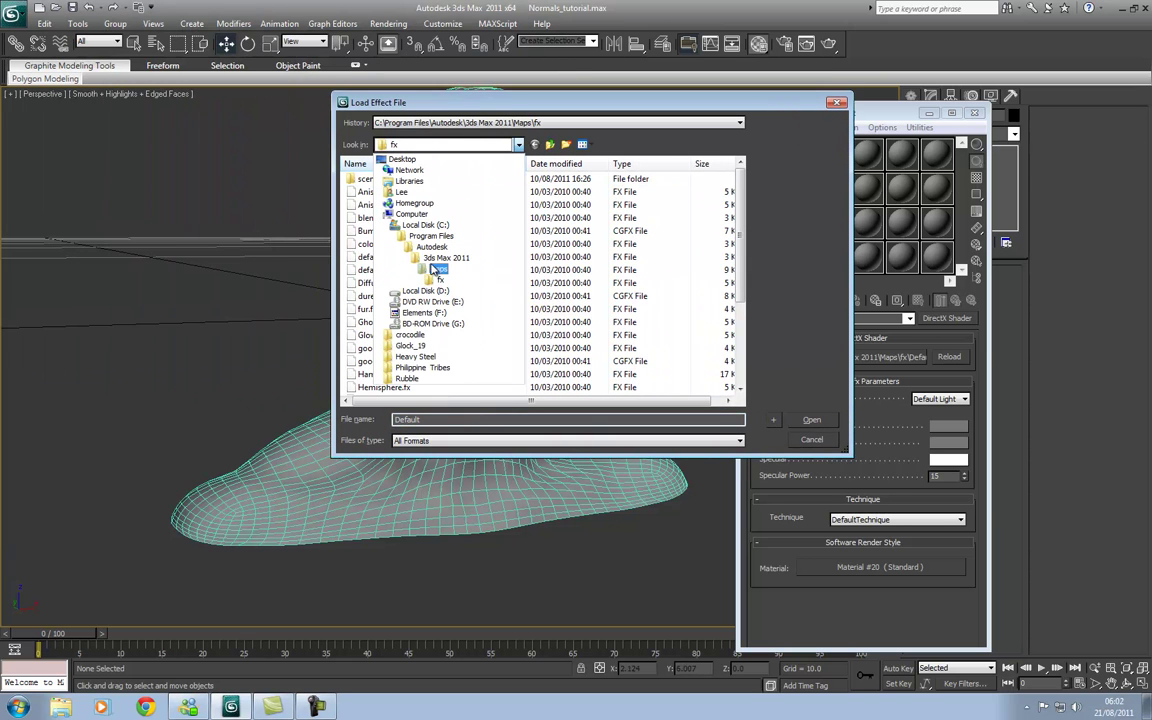
click(402, 191)
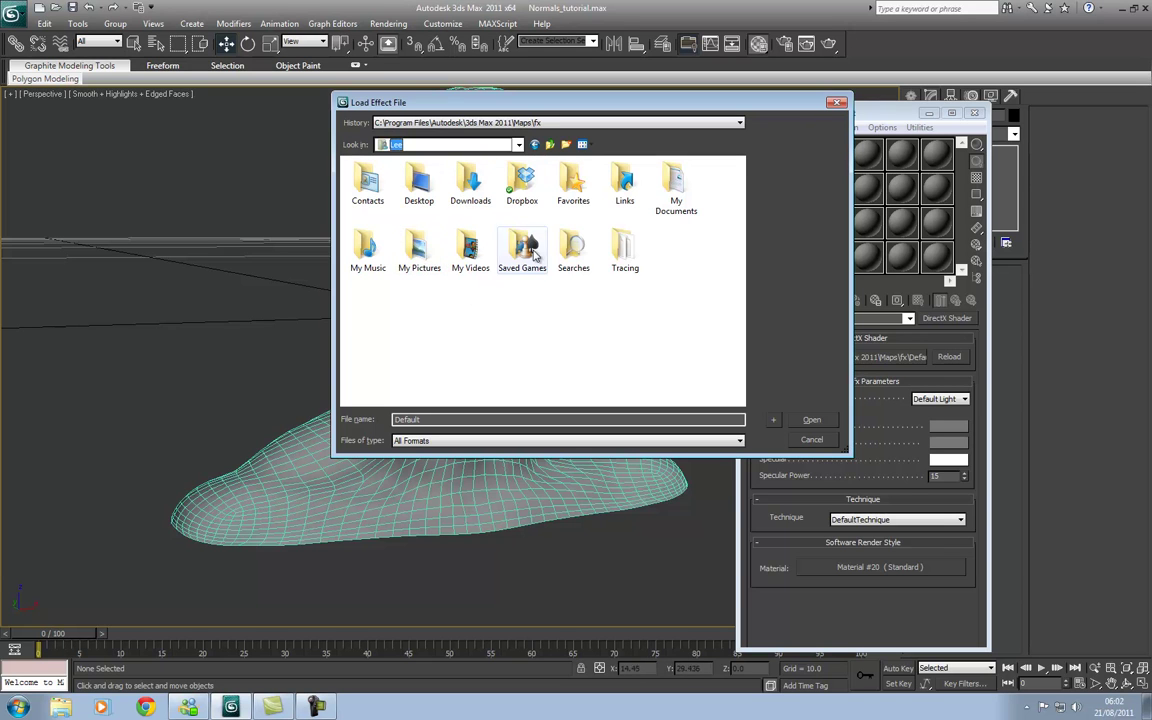
double_click(674, 188)
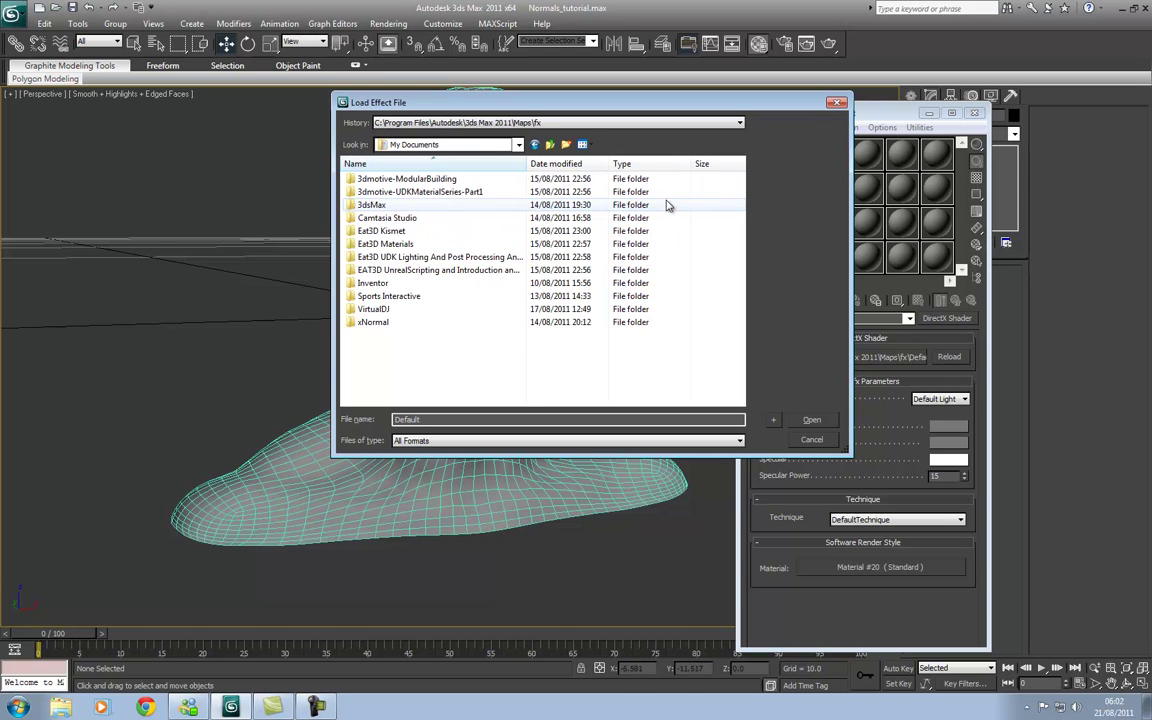
double_click(372, 206)
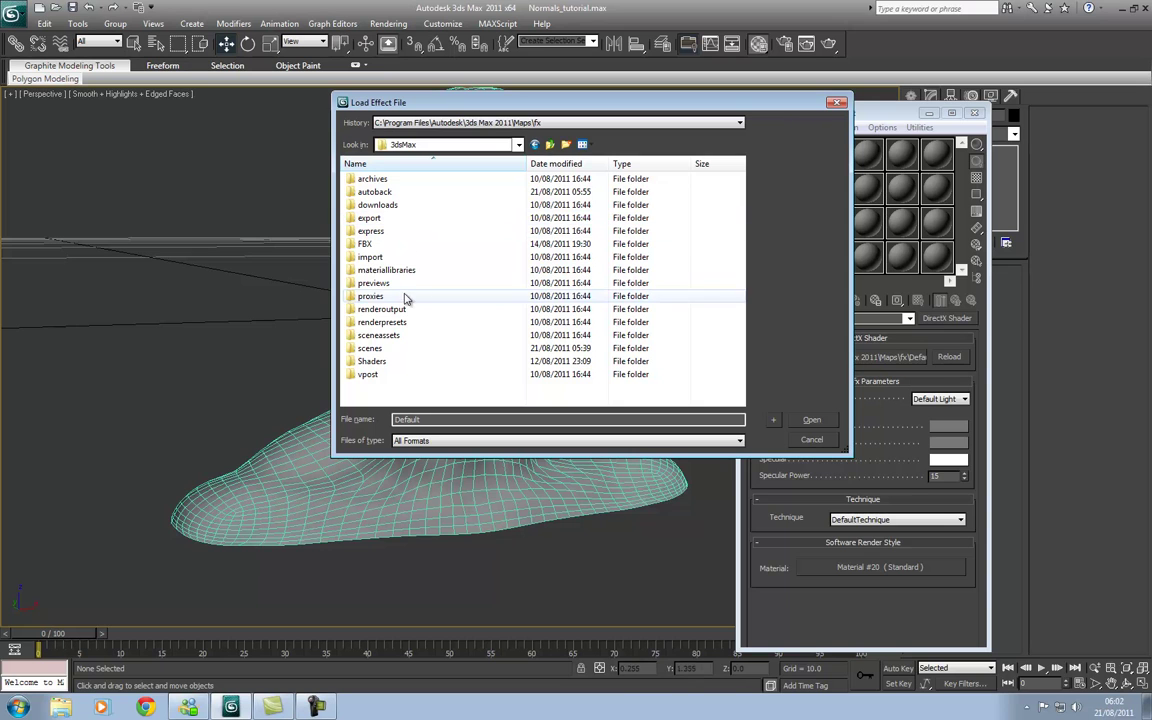
double_click(372, 361)
double_click(380, 191)
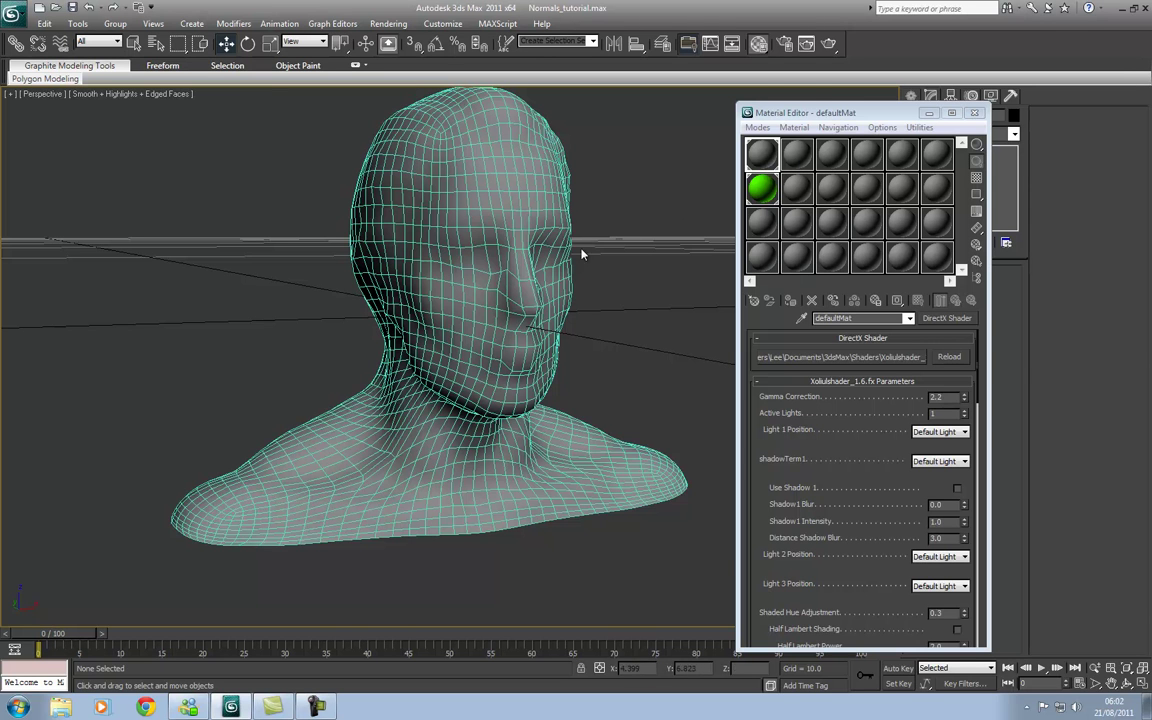
Display the defaultMat shader on the low-poly head in the viewport and close the material editor.
click(478, 285)
click(921, 301)
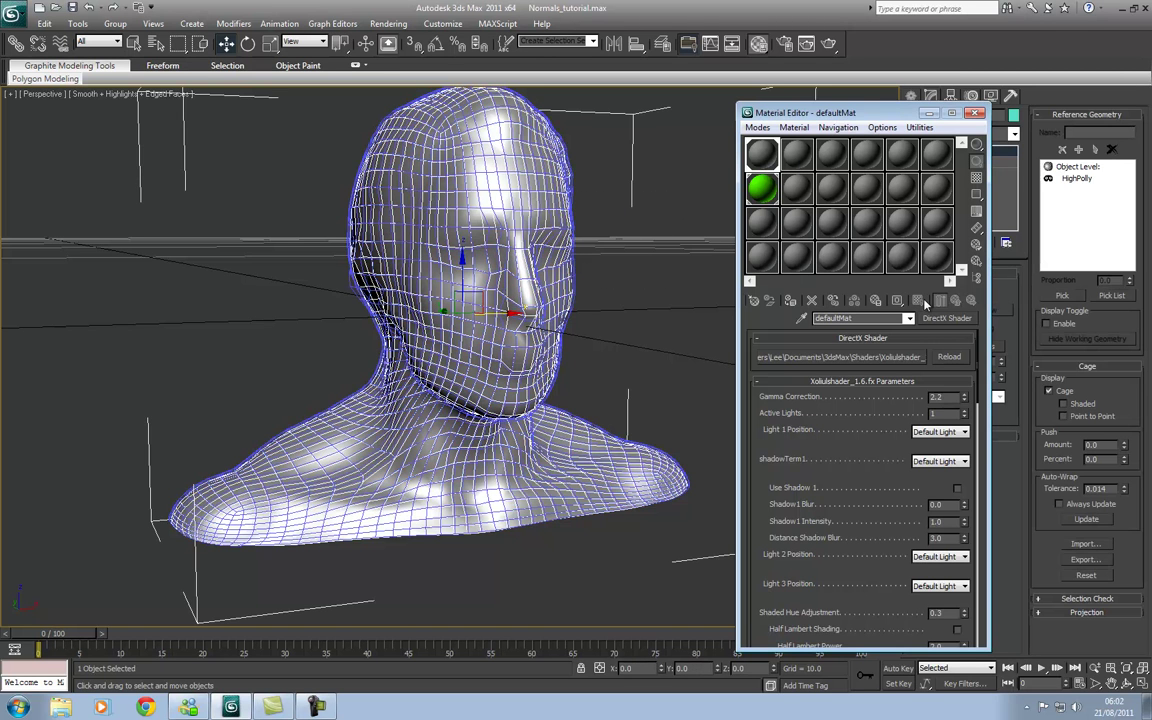
click(714, 287)
click(975, 113)
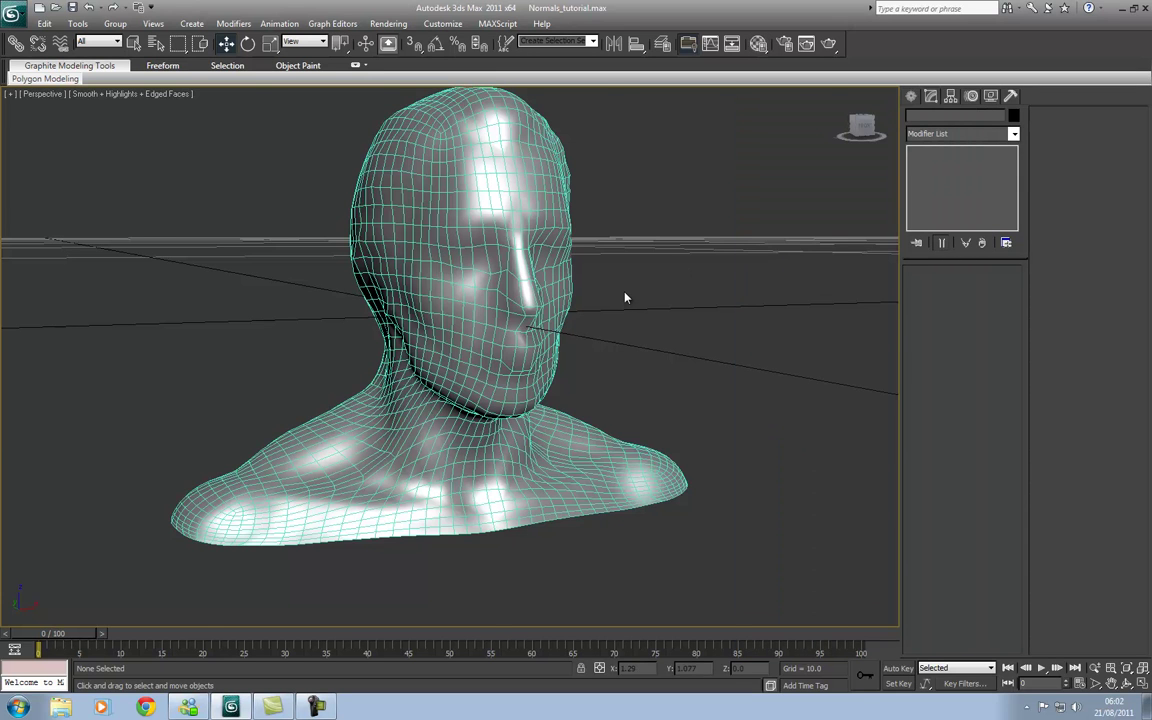
In the Top view, create a standard Omni light in front of the head, off to its left in the view.
key(t)
scroll(566, 324, up, 8)
scroll(483, 400, up, 5)
click(911, 96)
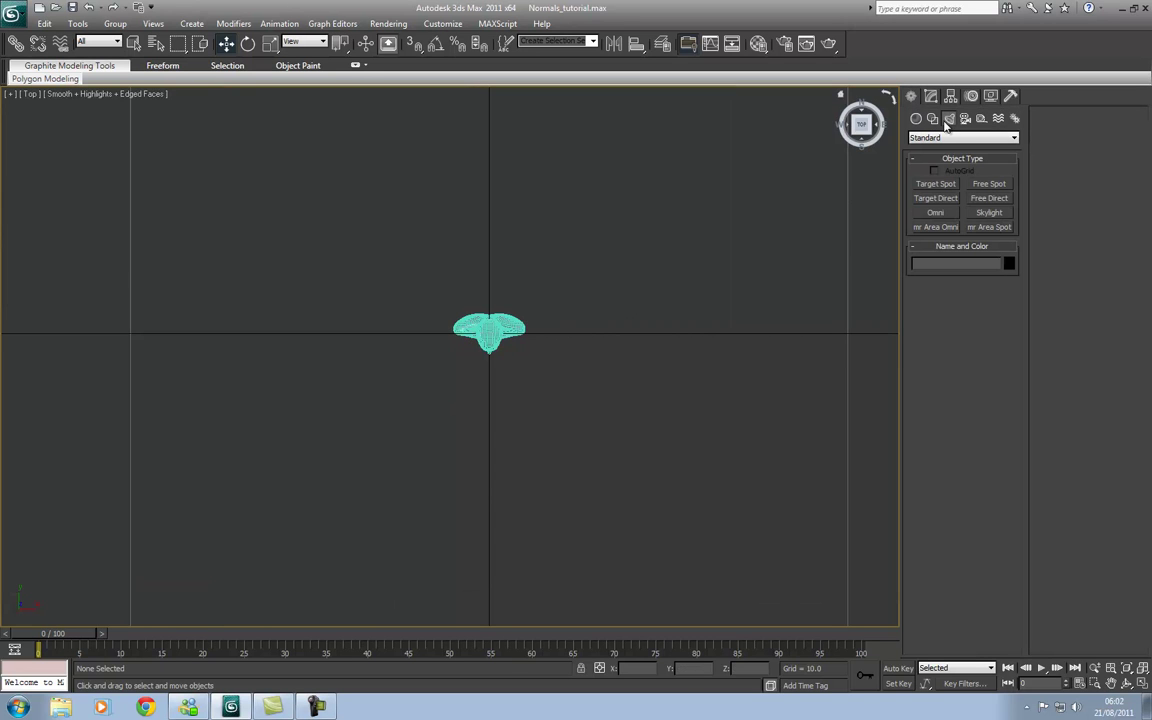
click(936, 212)
click(312, 452)
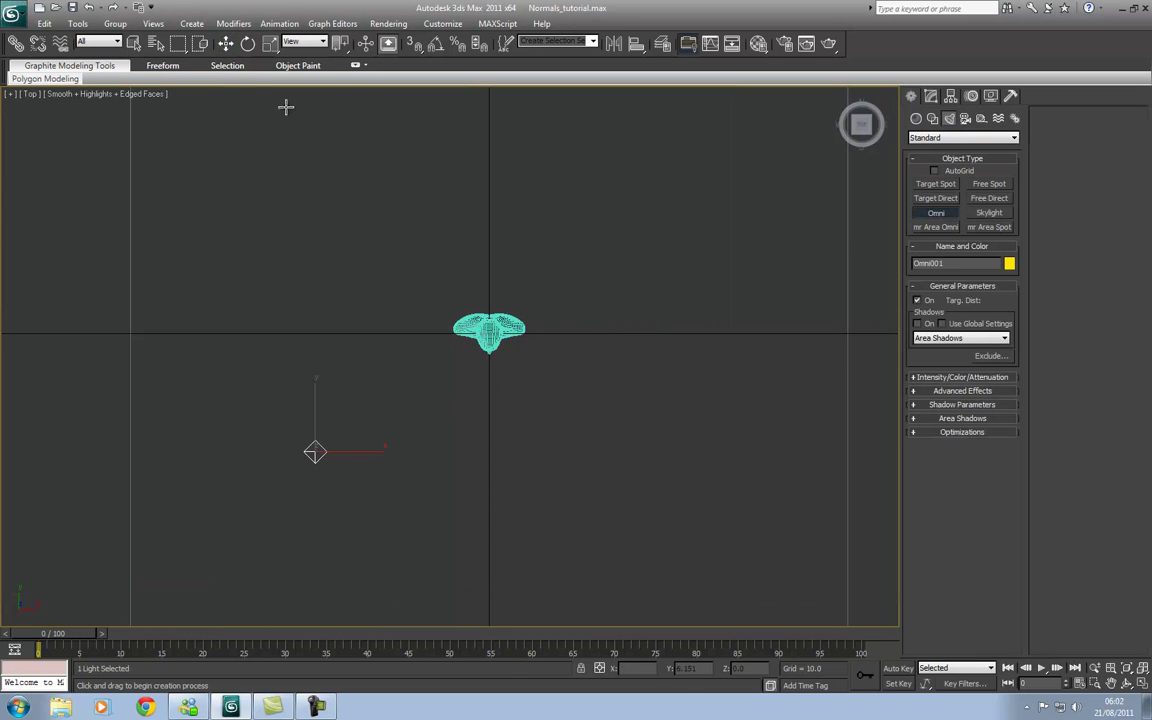
Move the omni light across to the other side of the head and turn on its shadows.
click(222, 45)
drag(326, 440, 637, 479)
click(930, 96)
click(925, 347)
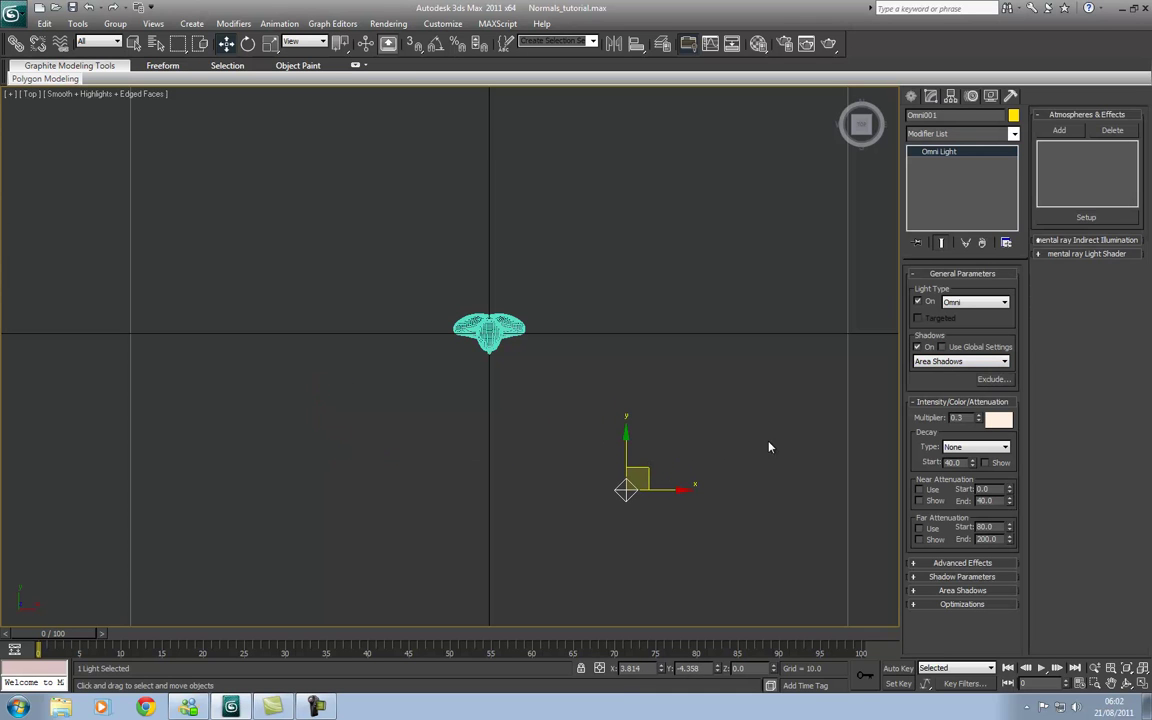
Clone the omni light as a copy on the head's other side, with multiplier 1.0 and a pale blue colour (226, 238, 255).
mouse_move(645, 471)
mouse_down()
mouse_move(372, 449)
mouse_move(621, 457)
mouse_up()
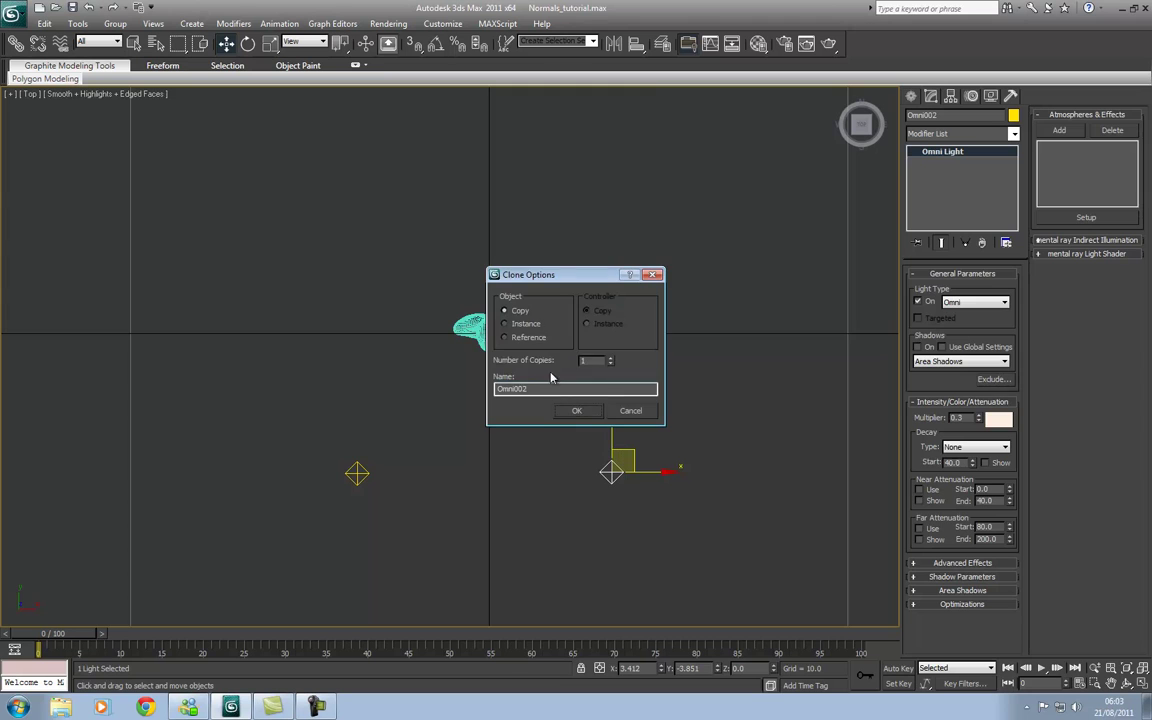
click(576, 412)
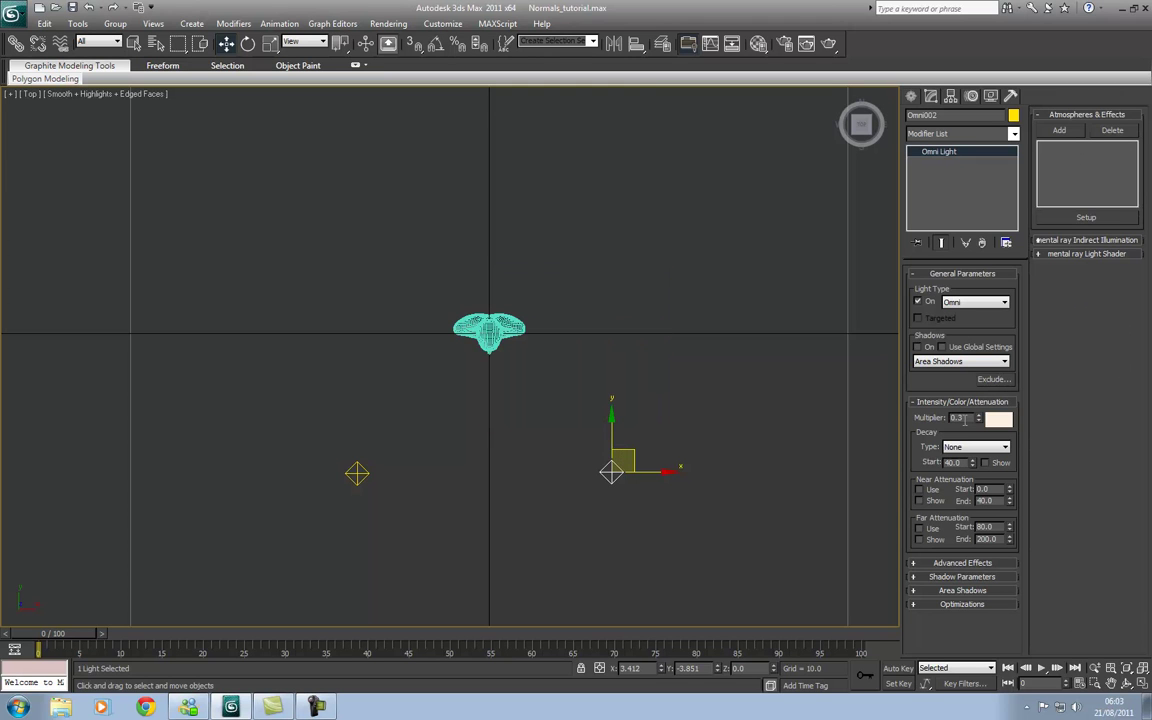
text(1)
click(1000, 419)
drag(355, 93, 340, 92)
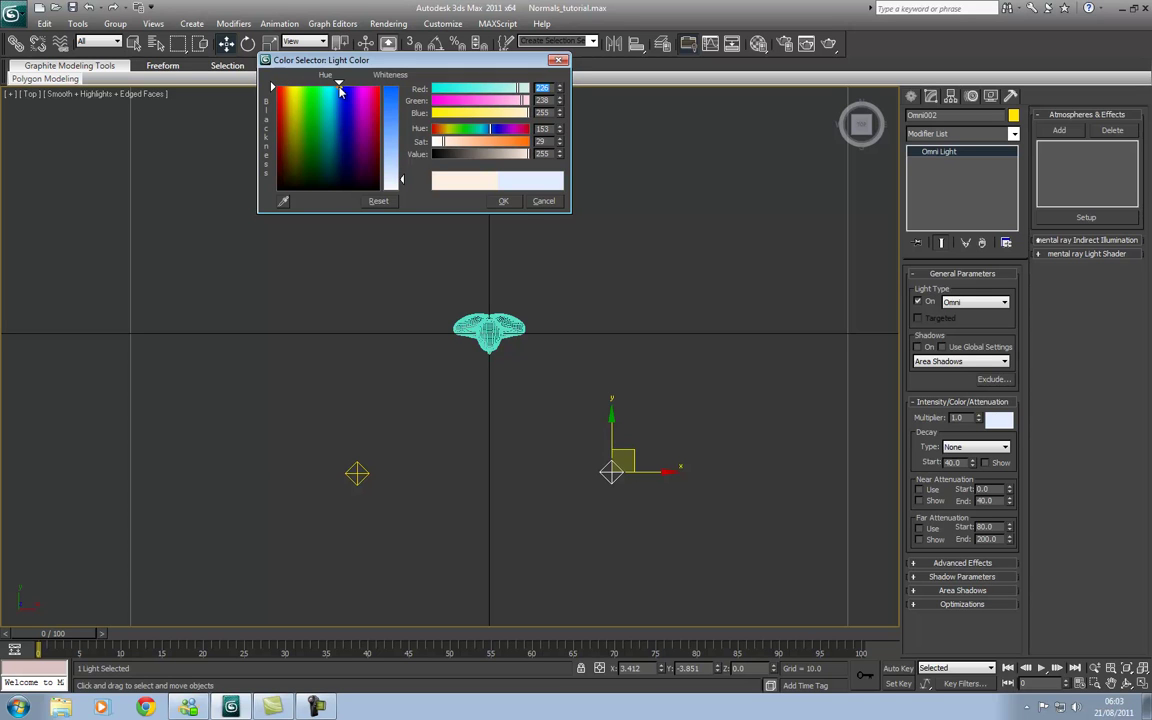
click(504, 202)
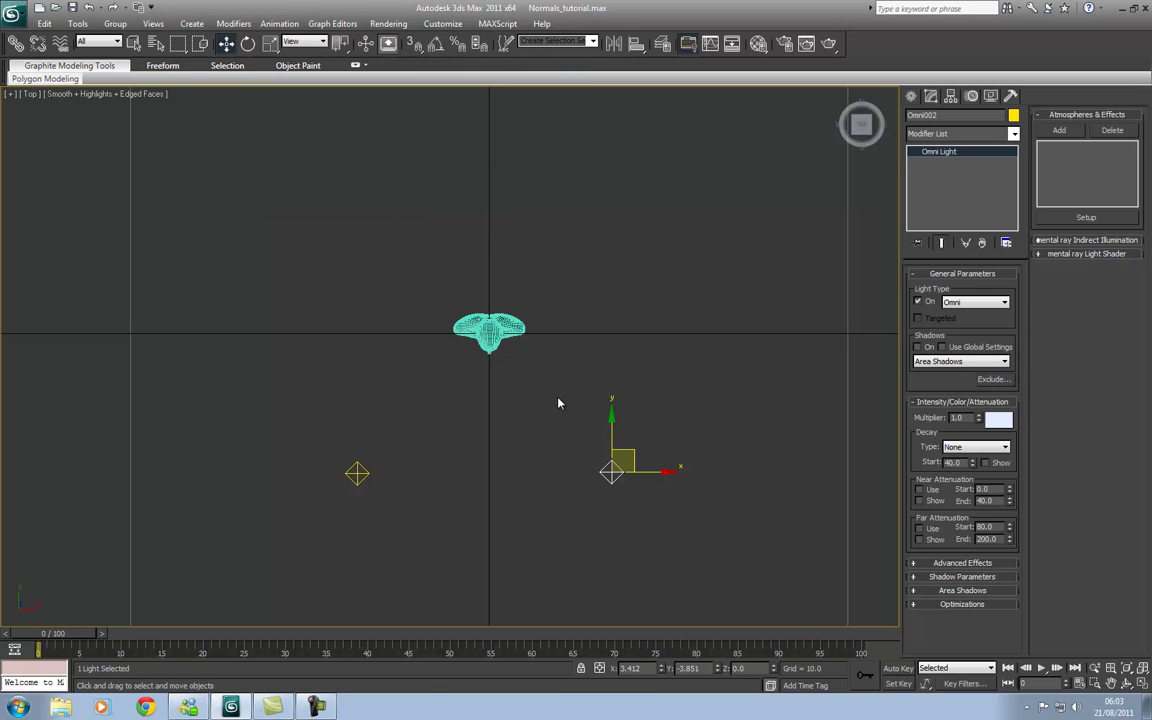
In the Perspective view, set the Xoliul shader's Light 1 Position to Omni002.
key(p)
key(ctrl+r)
drag(482, 410, 430, 300)
scroll(441, 361, up, 5)
alt+middle_drag(440, 360, 479, 387)
key(m)
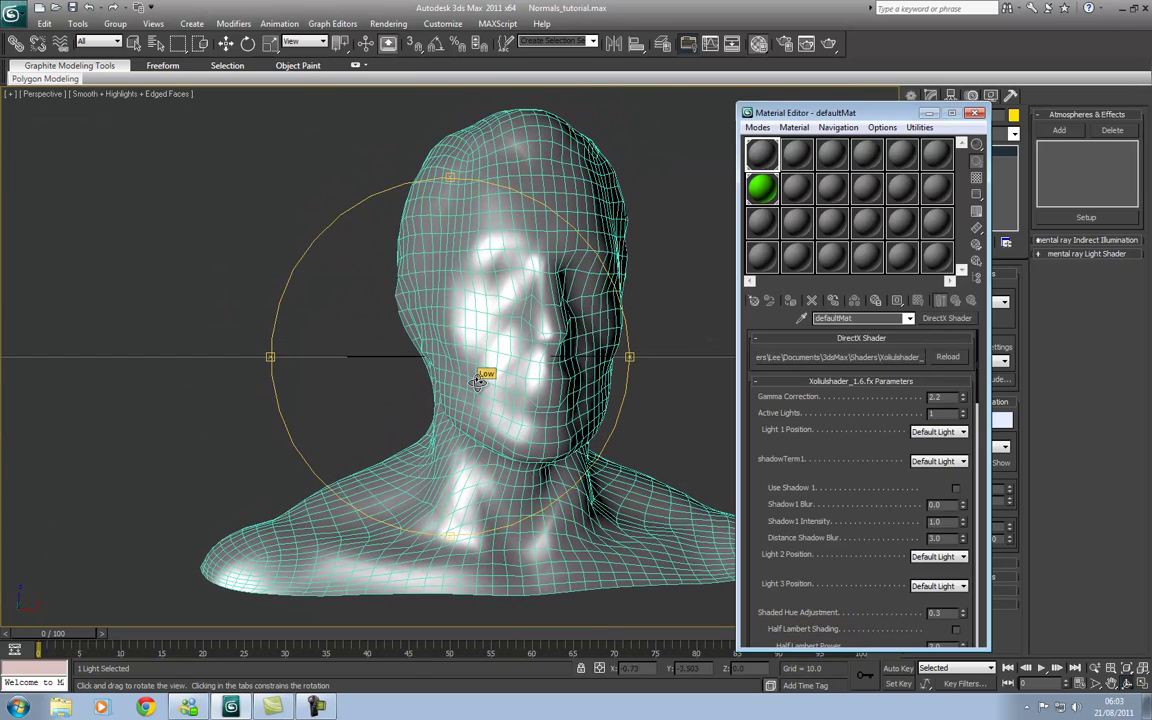
scroll(801, 418, down, 2)
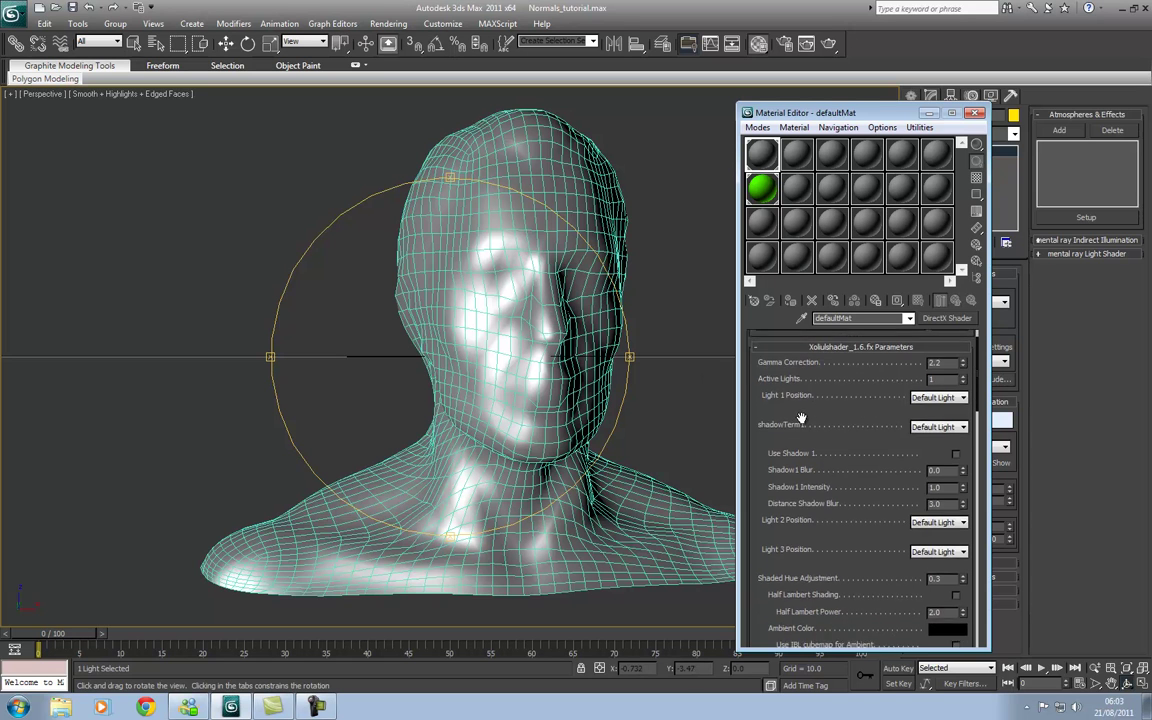
scroll(801, 418, up, 1)
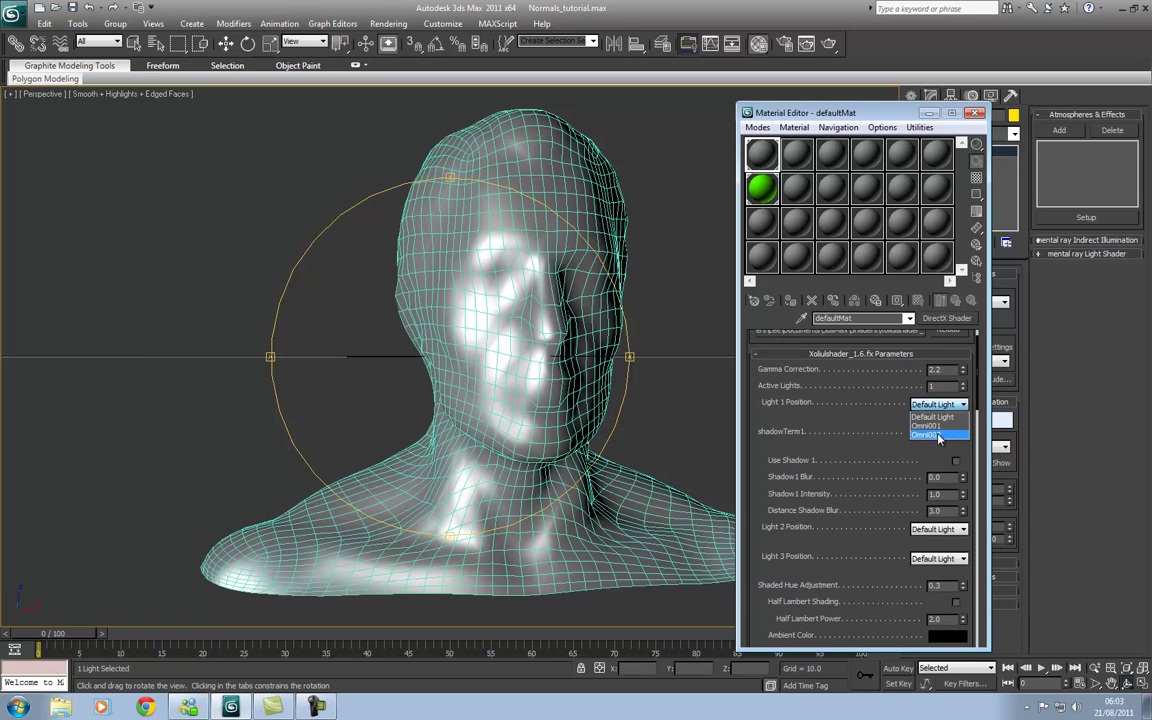
click(937, 436)
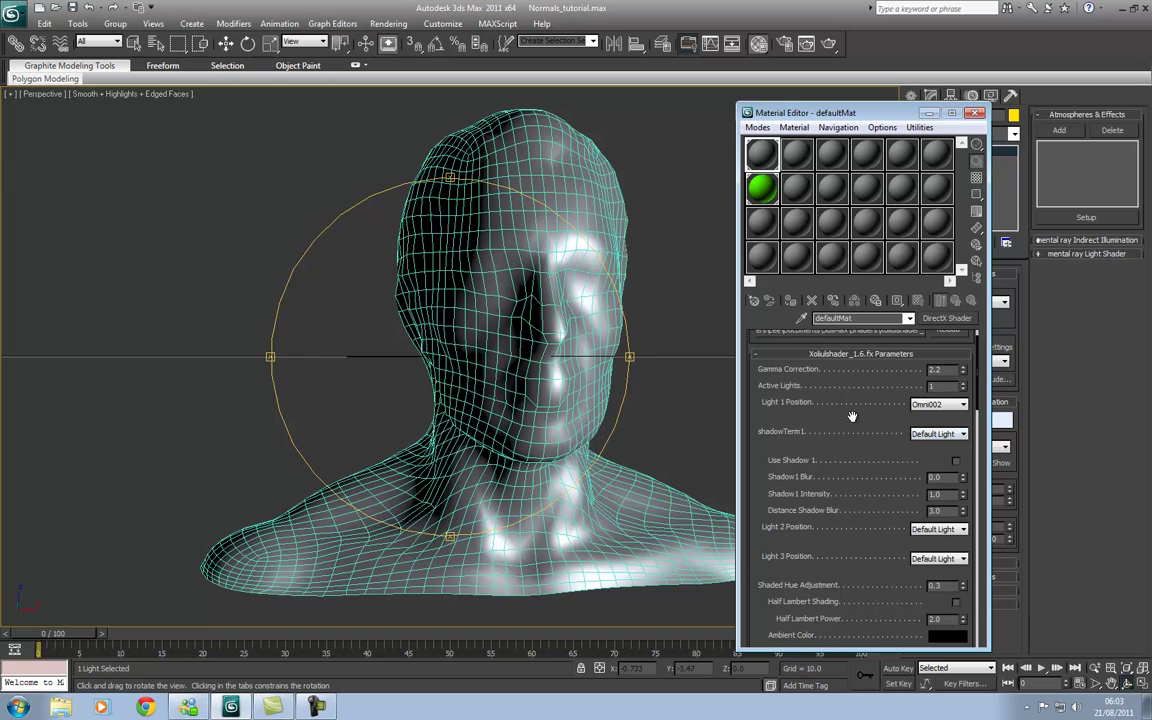
Set the Xoliul shader's Light 2 Position to Omni001.
drag(851, 416, 828, 376)
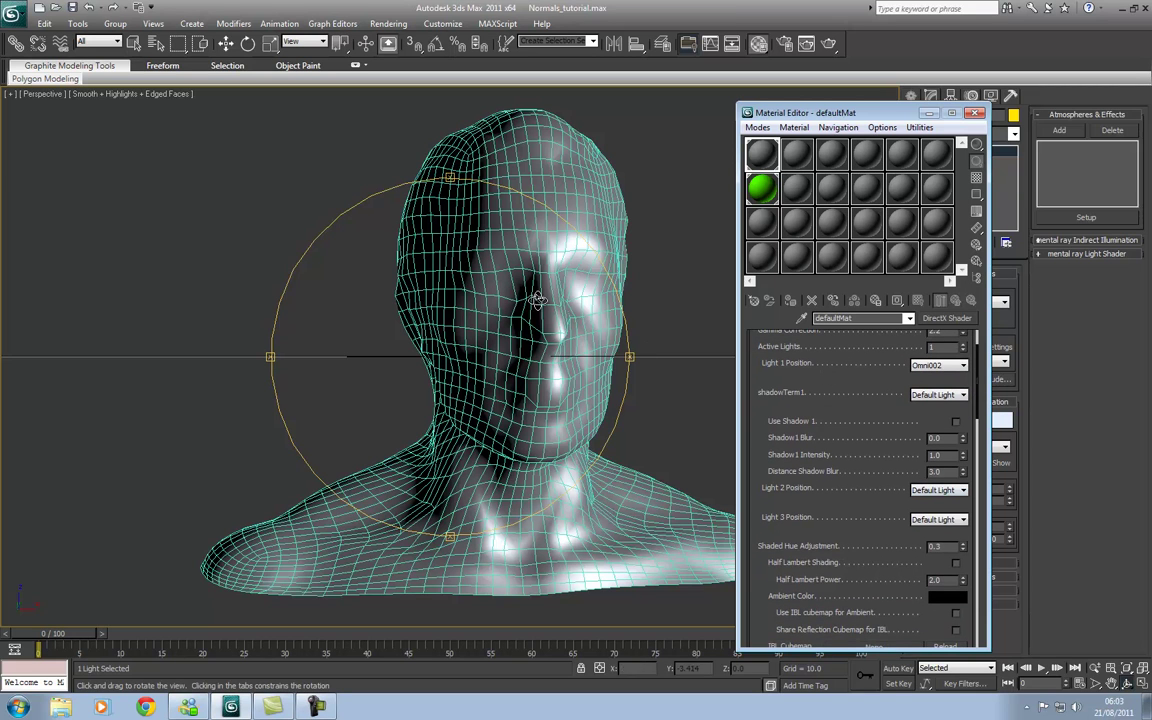
click(938, 489)
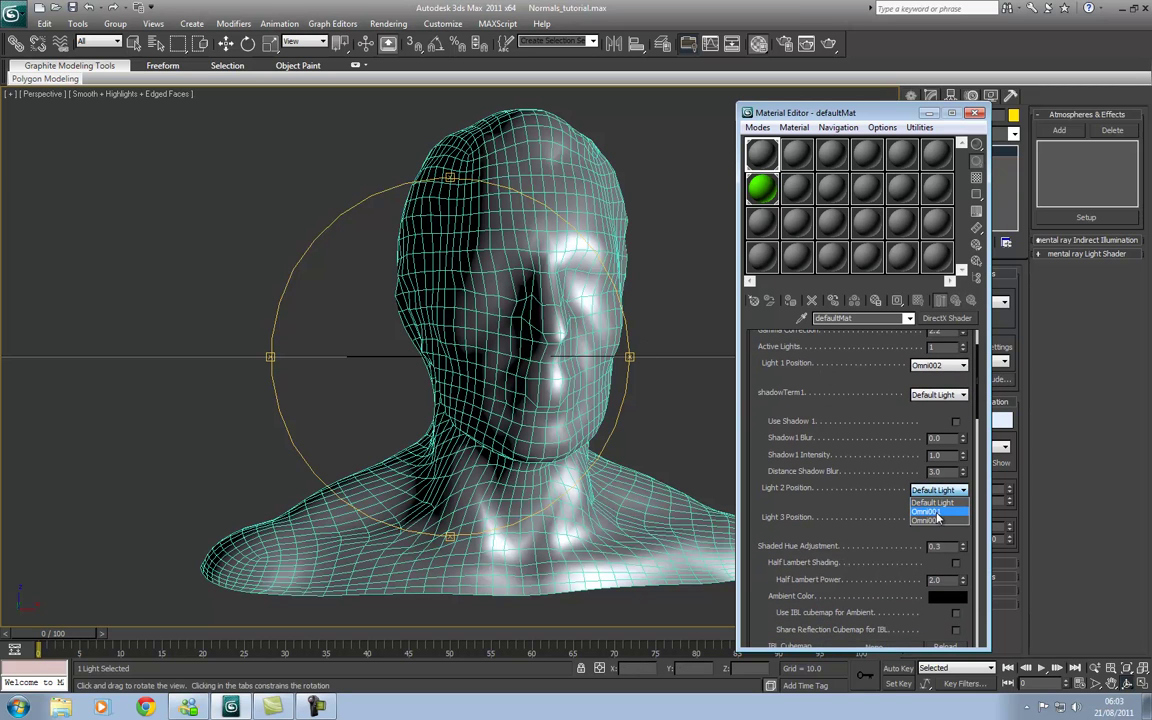
click(937, 518)
drag(851, 387, 809, 410)
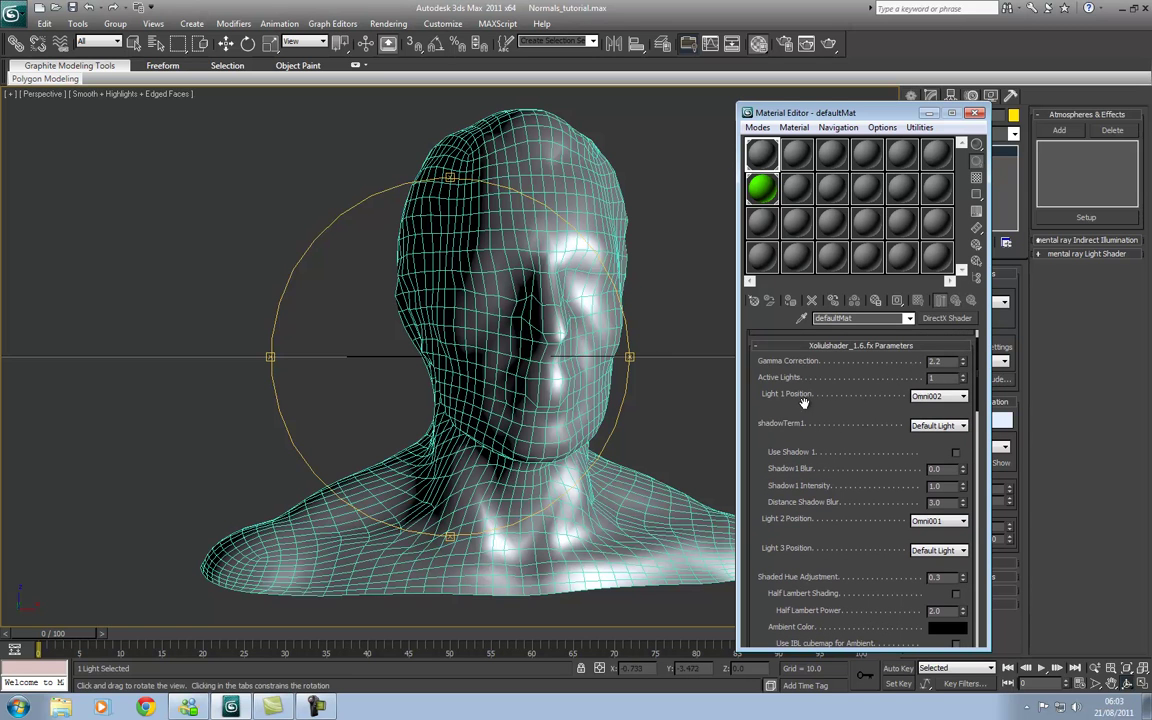
Assign the defaultMat shader material to the low-poly head and clear the selection.
click(226, 43)
drag(329, 178, 665, 360)
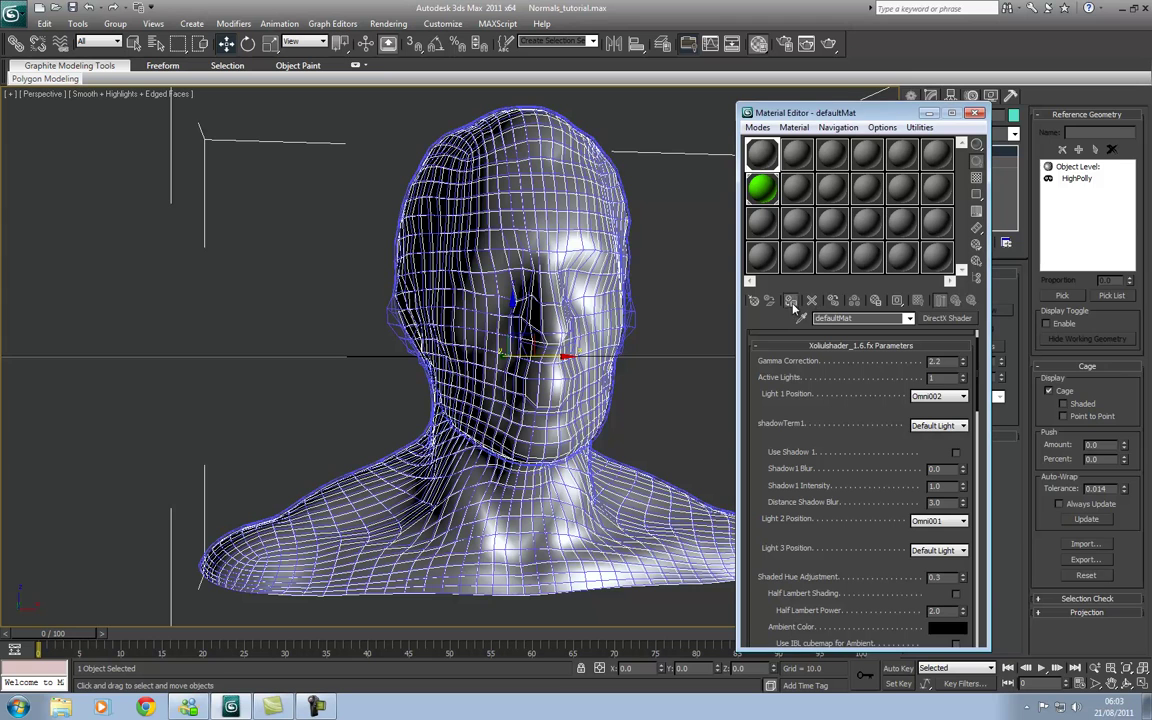
click(690, 319)
Select both omni lights and raise them vertically above the level of the head.
scroll(600, 325, down, 4)
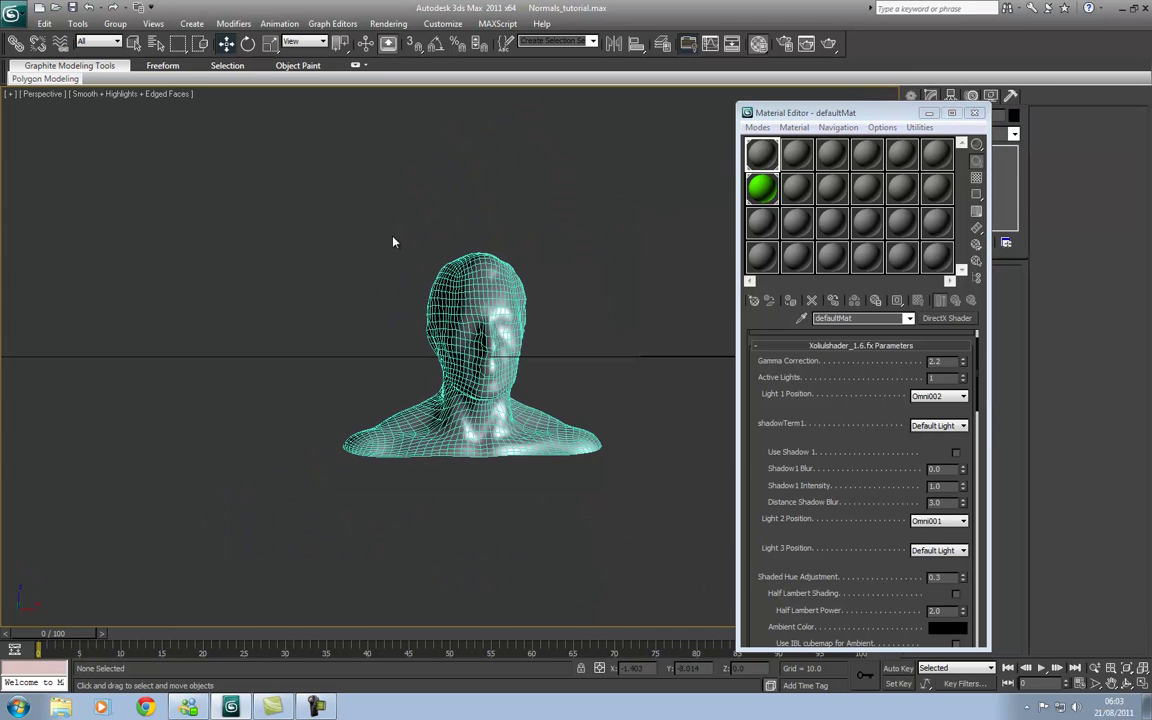
scroll(393, 242, down, 4)
drag(175, 301, 250, 406)
scroll(455, 385, down, 4)
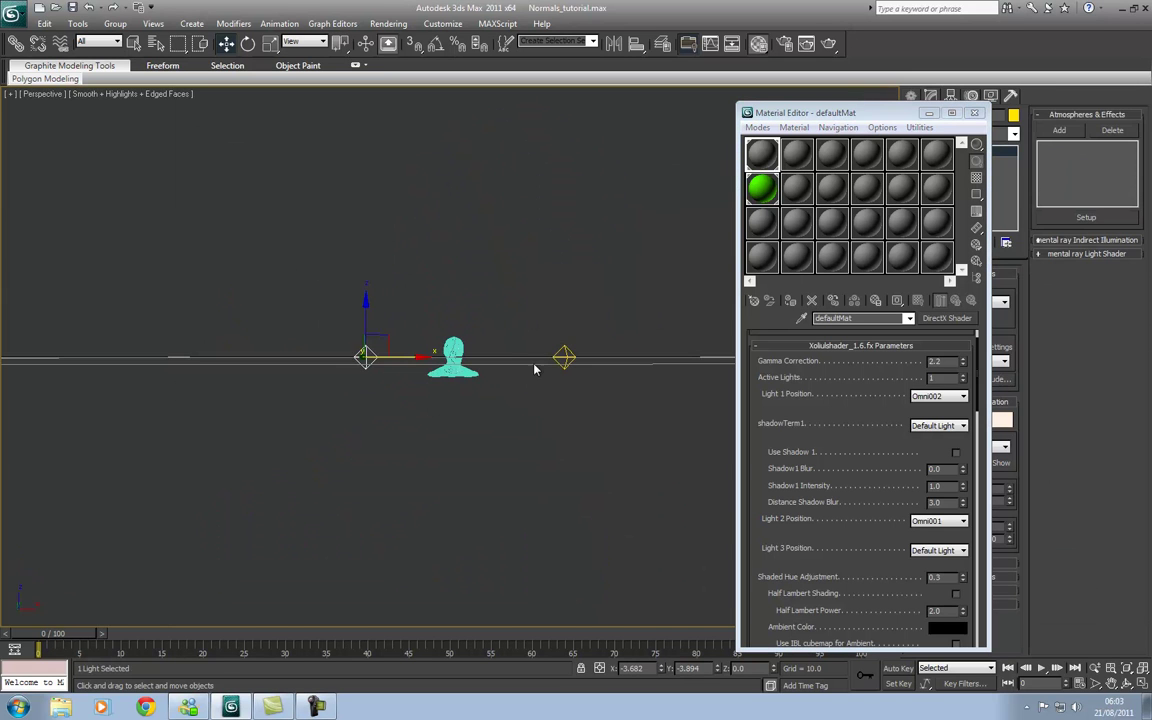
ctrl+drag(589, 391, 590, 393)
drag(466, 303, 465, 236)
click(534, 376)
Set the Xoliul shader's Active Lights to 2 and turn off the edged-faces display on the head.
scroll(534, 376, up, 8)
middle_drag(704, 394, 639, 404)
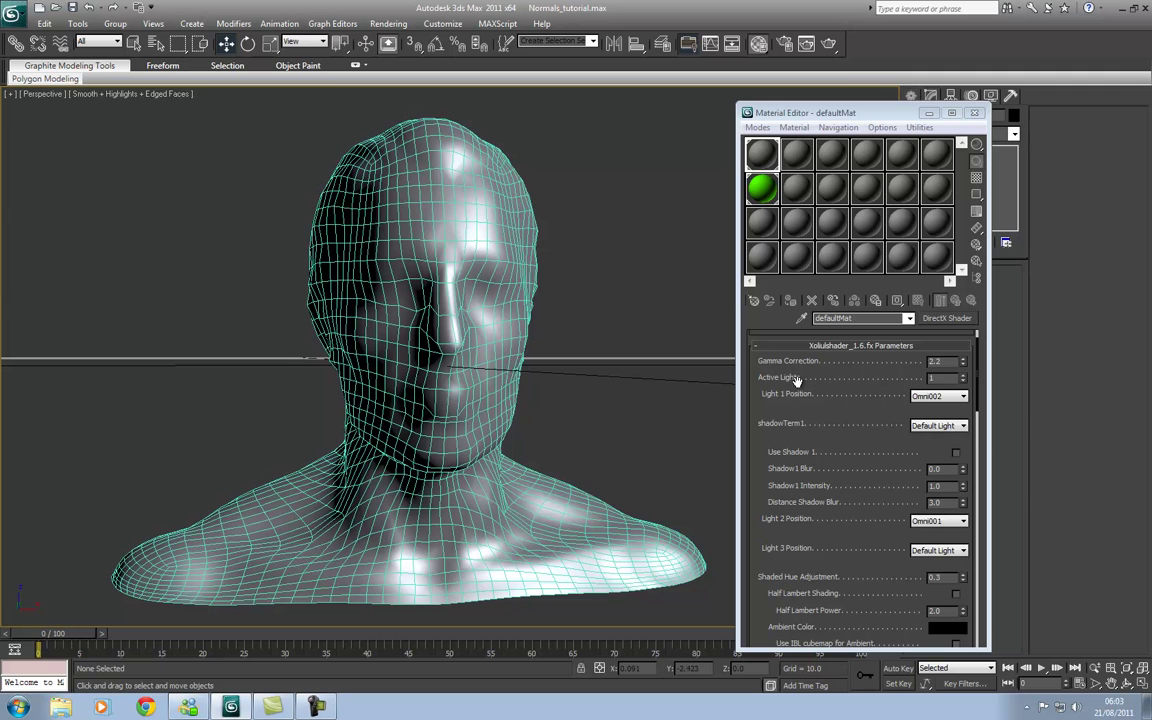
click(895, 378)
text(2)
key(Tab)
click(616, 352)
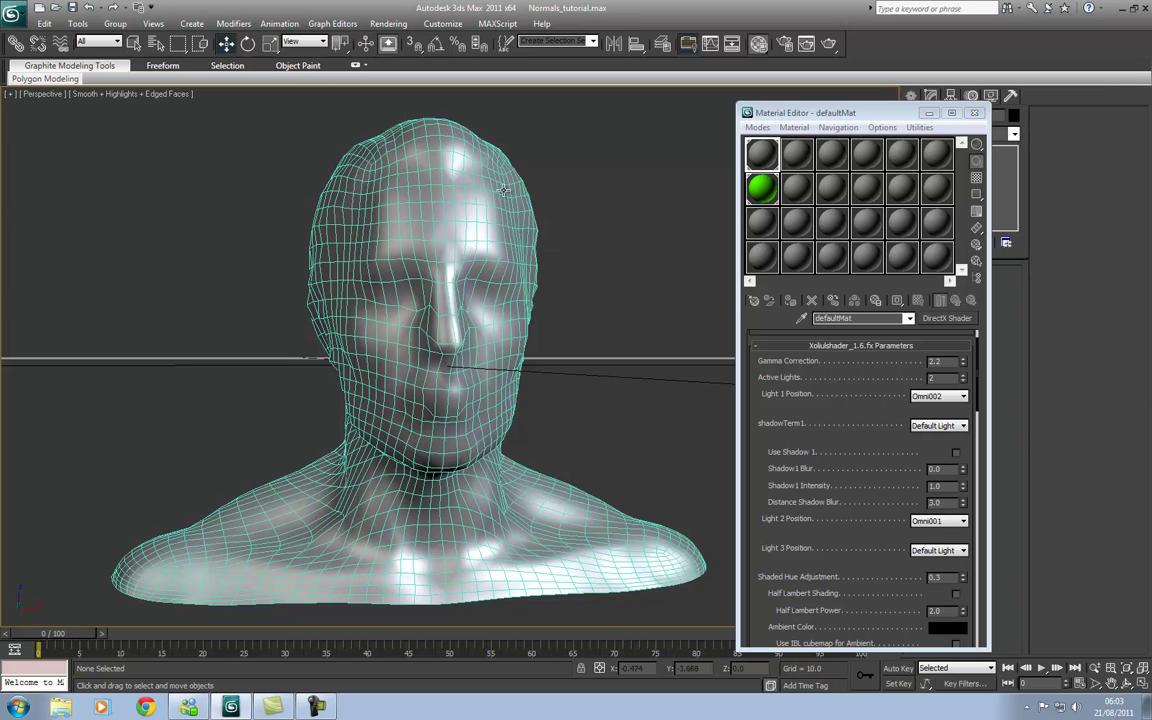
key(F4)
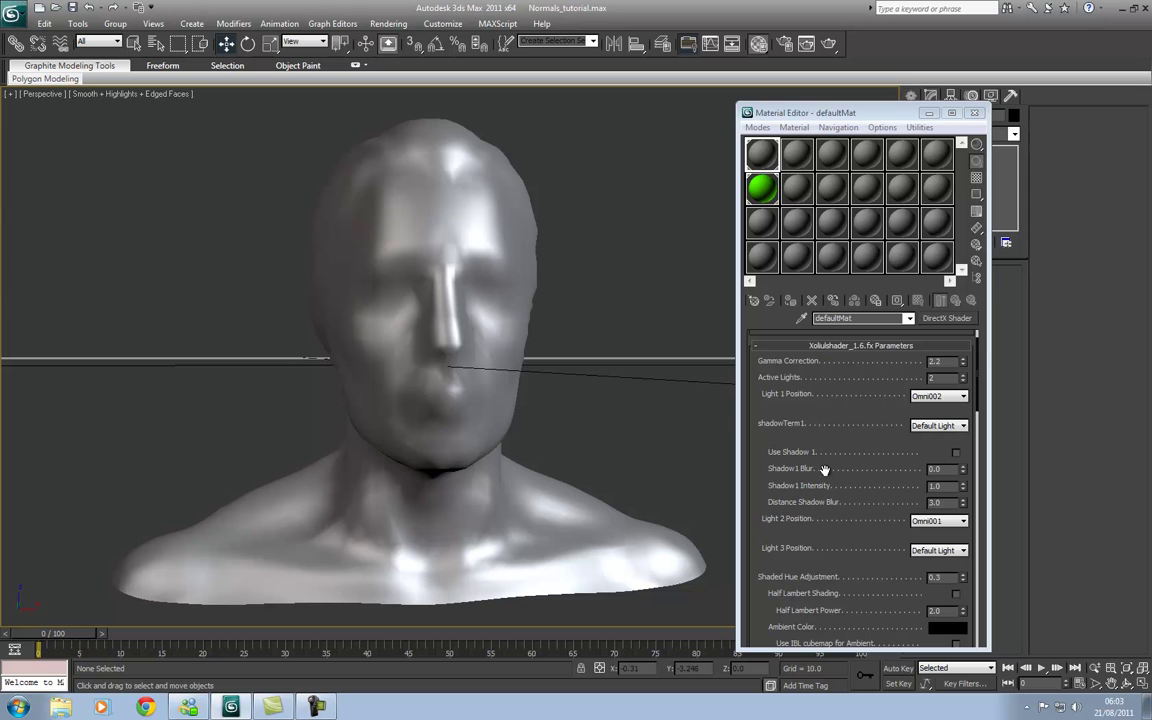
Enable the Xoliul shader's Normal Map and load HeadNormals.tga from the Desktop as its normal map.
drag(764, 504, 756, 378)
scroll(775, 430, down, 1)
scroll(760, 500, down, 5)
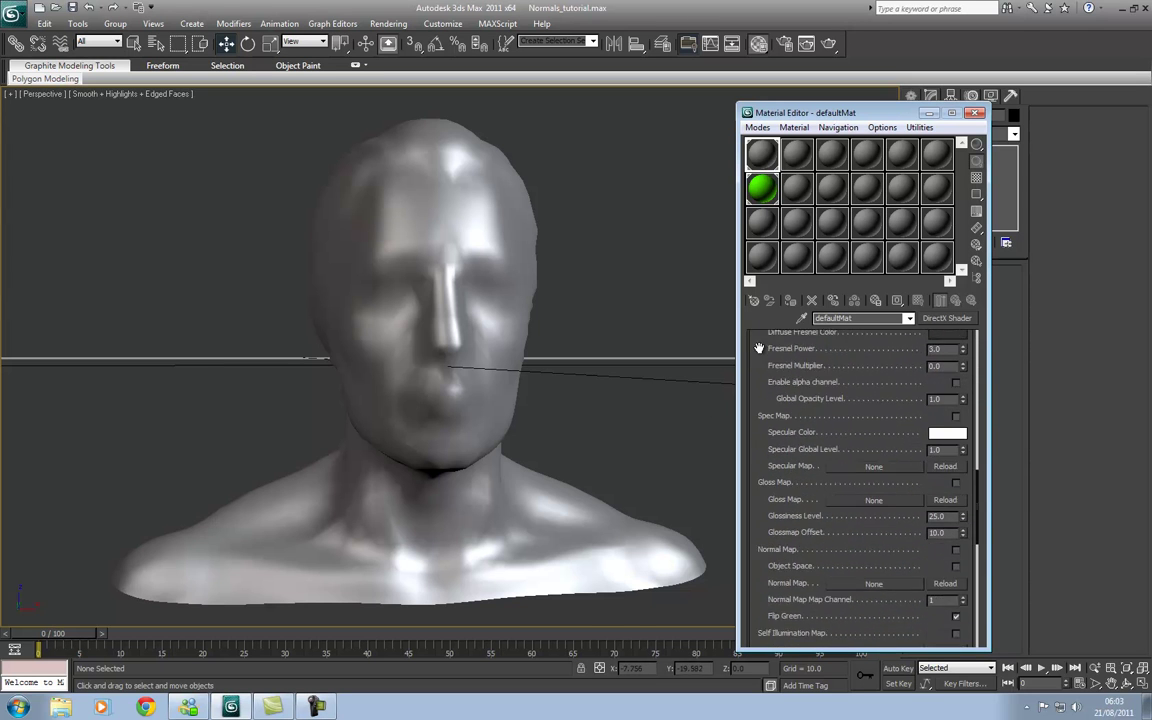
click(956, 482)
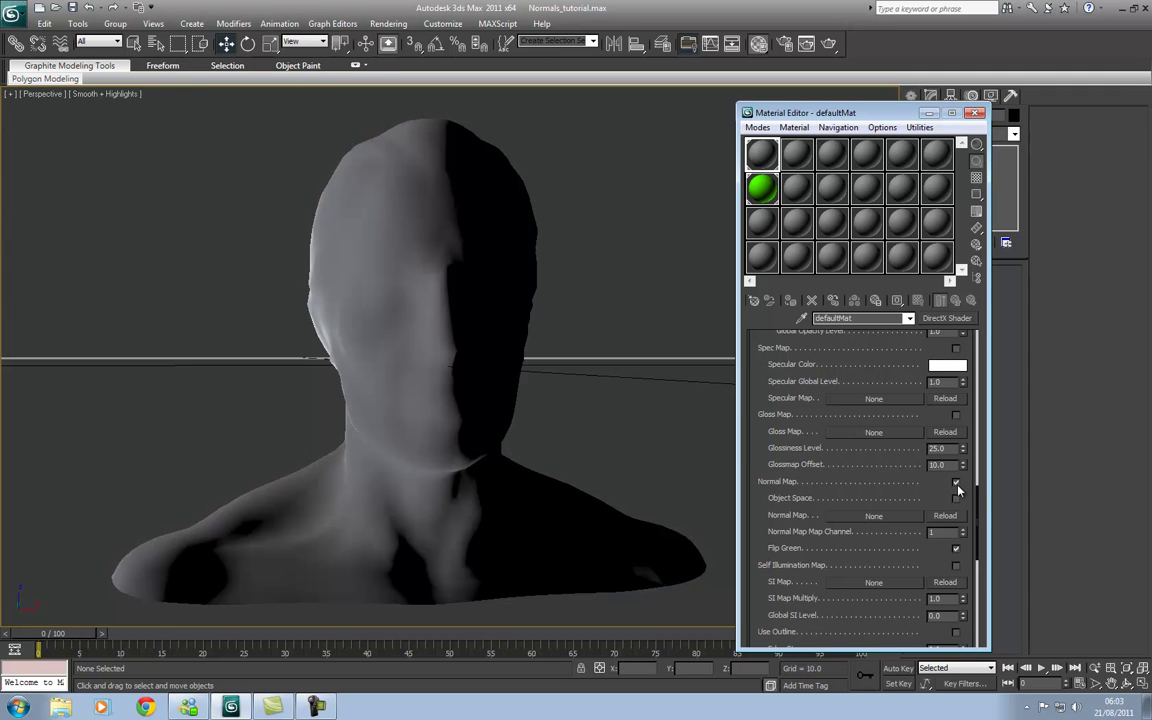
key(F4)
click(874, 515)
click(745, 189)
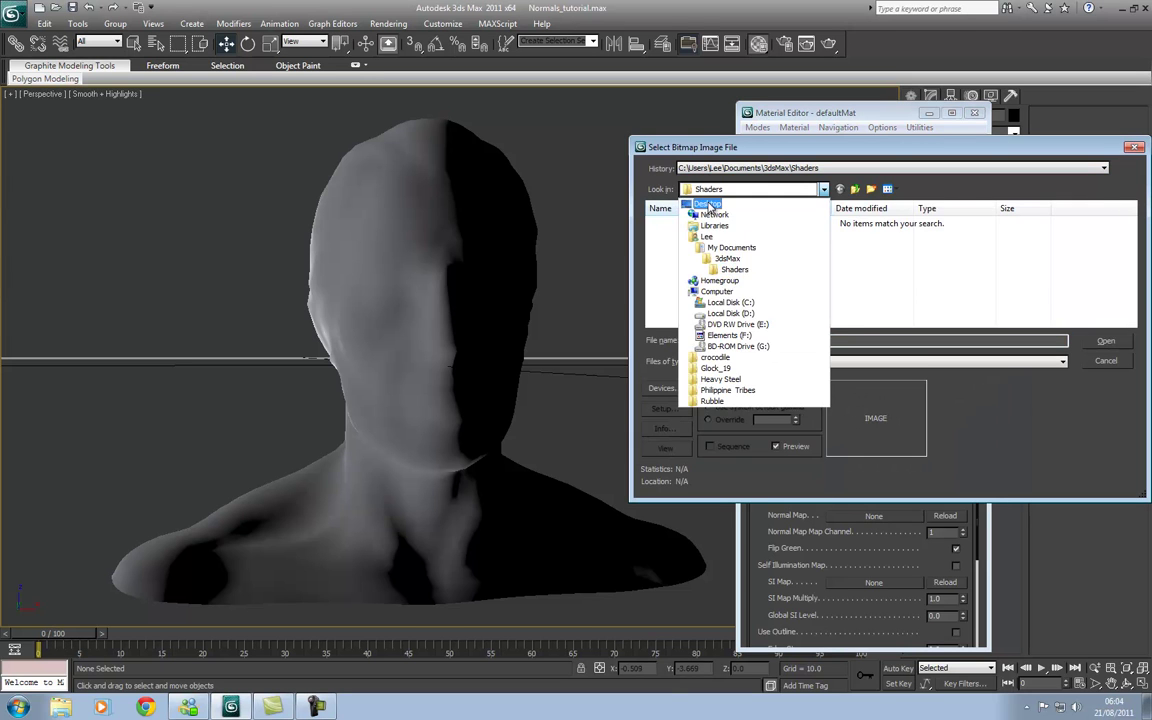
click(705, 198)
double_click(836, 318)
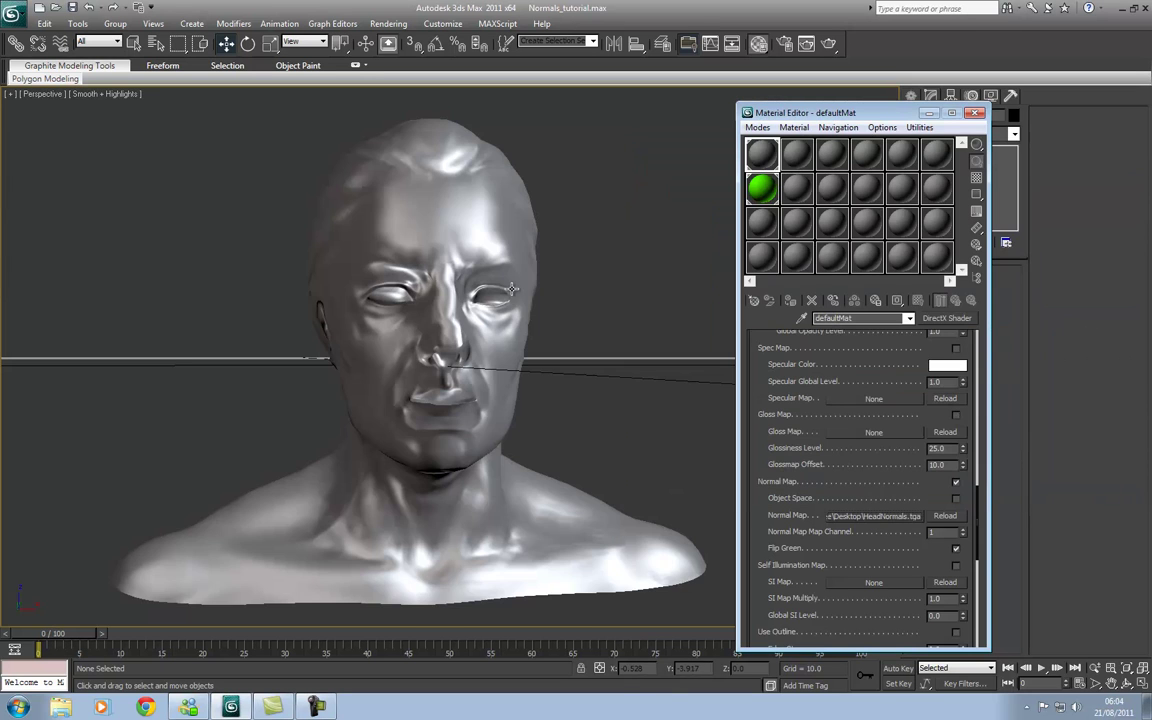
Inspect the normal-mapped face up close and turn off Flip Green for the normal map.
scroll(454, 298, up, 4)
scroll(422, 329, down, 2)
middle_drag(383, 362, 391, 367)
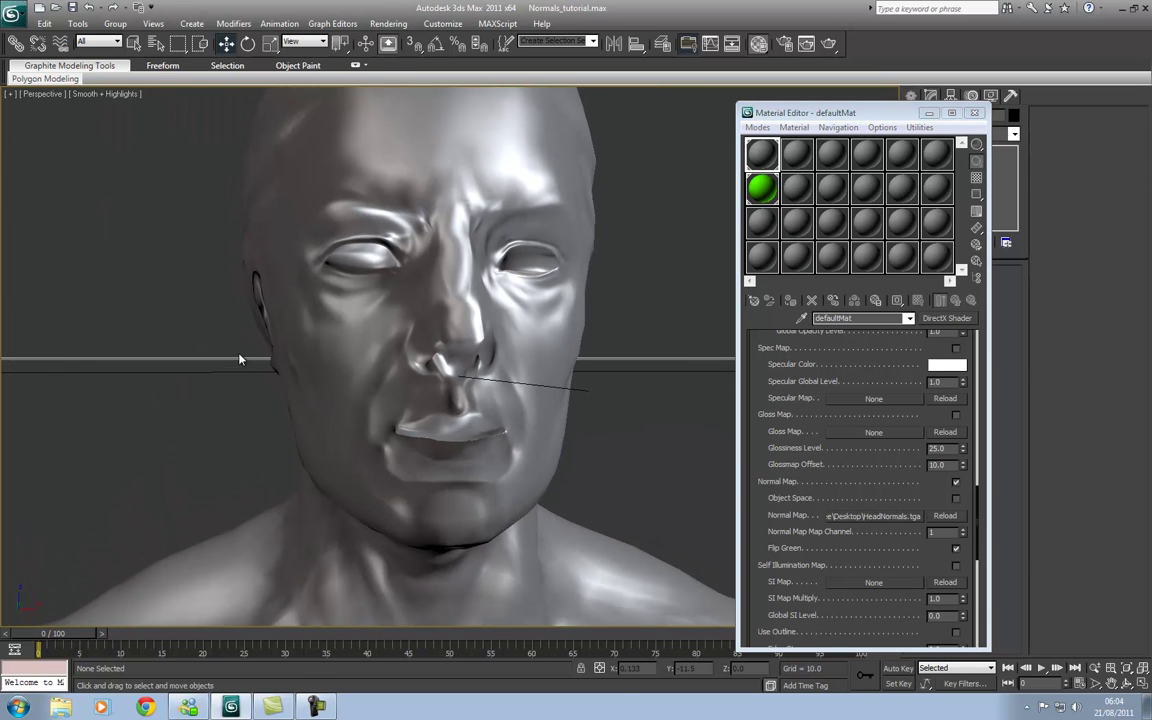
key(ctrl+r)
drag(368, 332, 415, 338)
alt+middle_drag(415, 338, 378, 329)
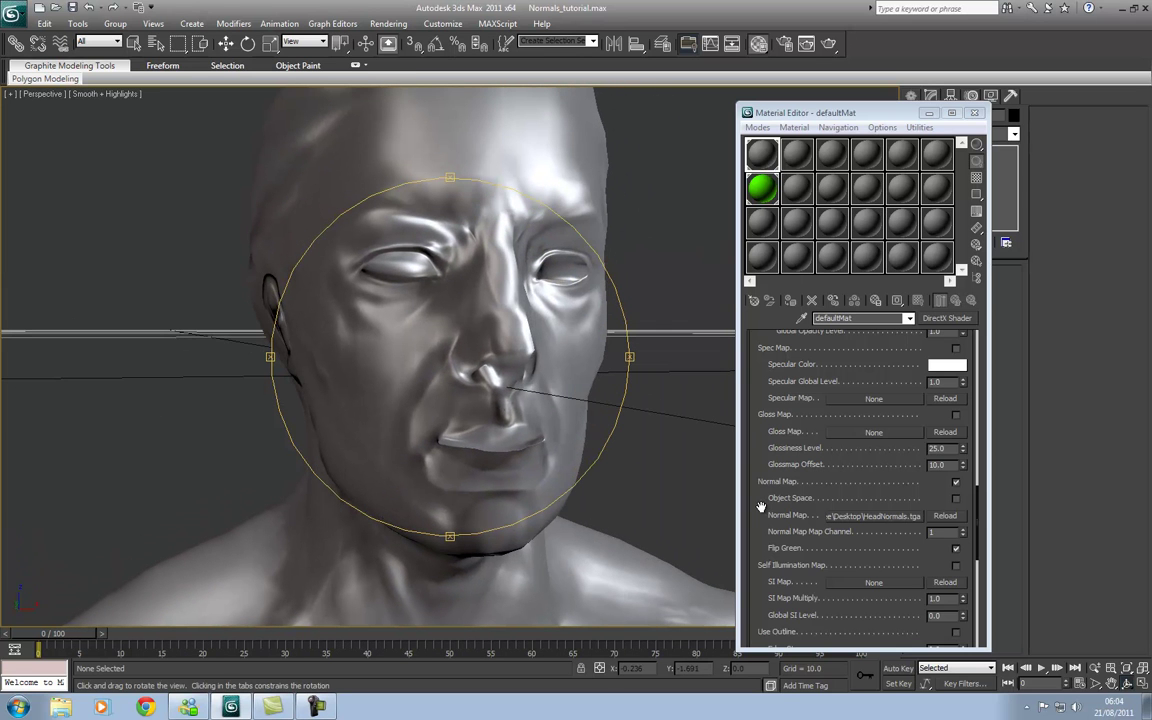
scroll(760, 507, down, 2)
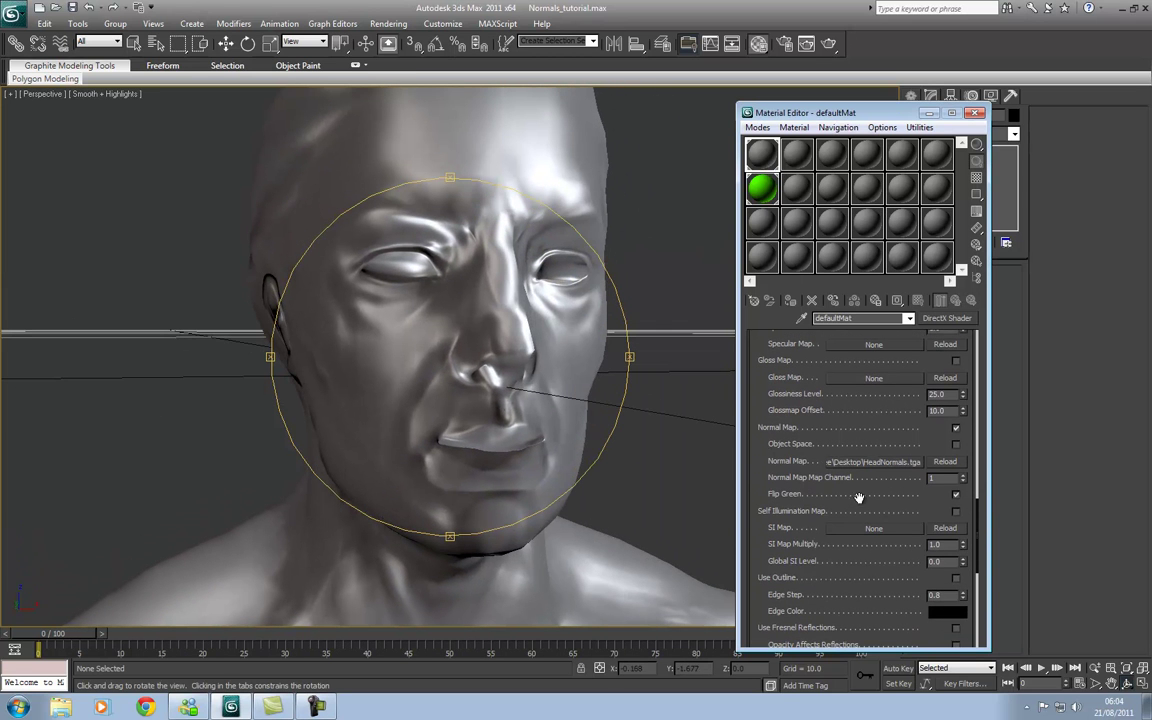
click(956, 495)
Check the head's shading from the side and enable Use Fresnel Reflections in the shader.
mouse_move(431, 334)
middle_down()
mouse_move(441, 372)
mouse_move(414, 358)
mouse_move(466, 379)
middle_up()
scroll(447, 330, down, 4)
scroll(422, 367, up, 4)
scroll(466, 379, down, 3)
drag(418, 368, 466, 348)
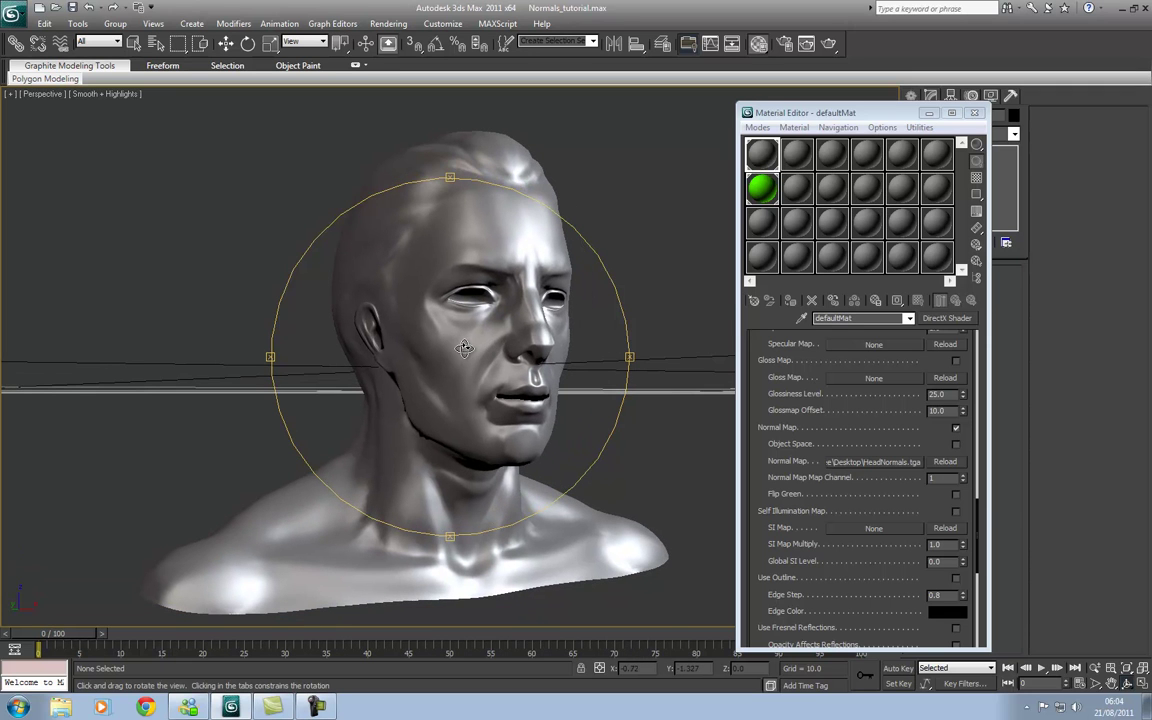
drag(758, 497, 745, 333)
drag(756, 534, 755, 498)
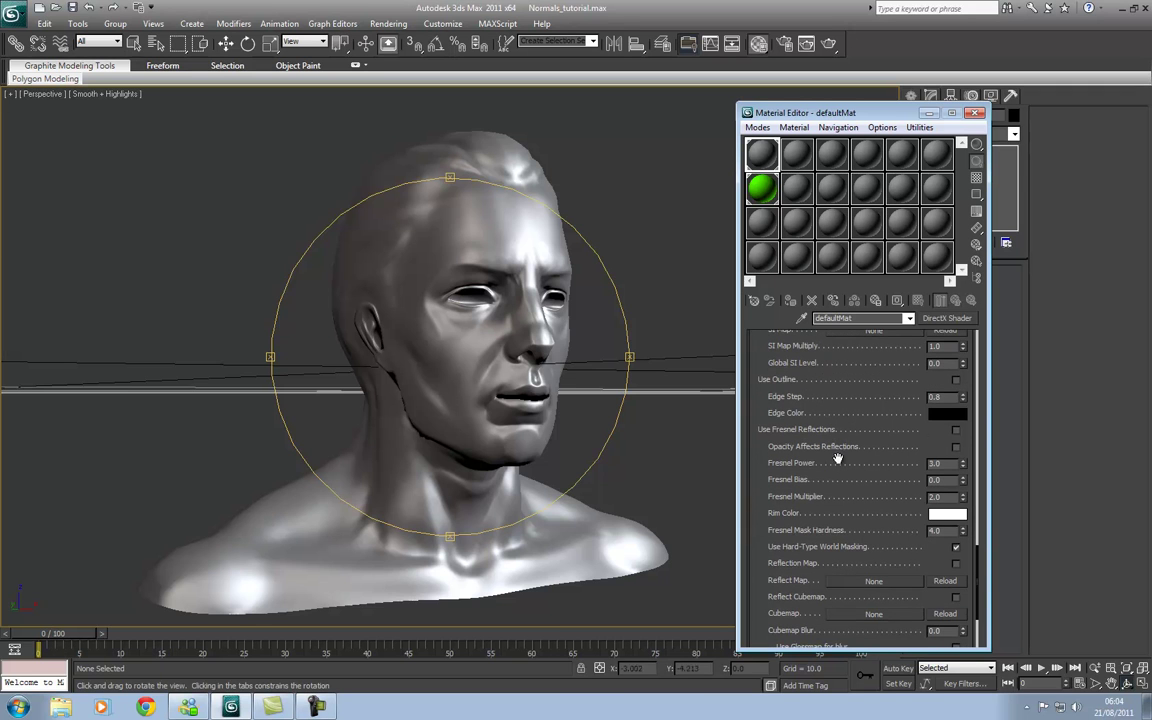
click(955, 429)
Set the shader's Fresnel Power to 10.0.
mouse_move(386, 331)
mouse_down()
mouse_move(445, 375)
mouse_move(394, 337)
mouse_up()
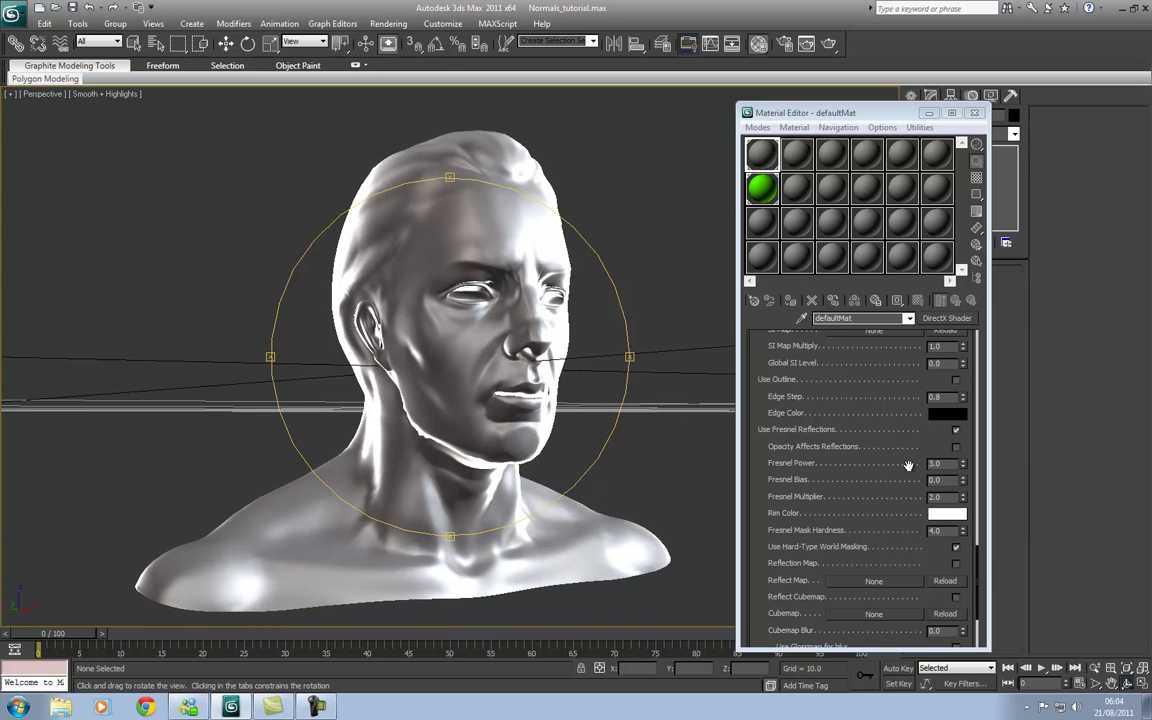
click(948, 463)
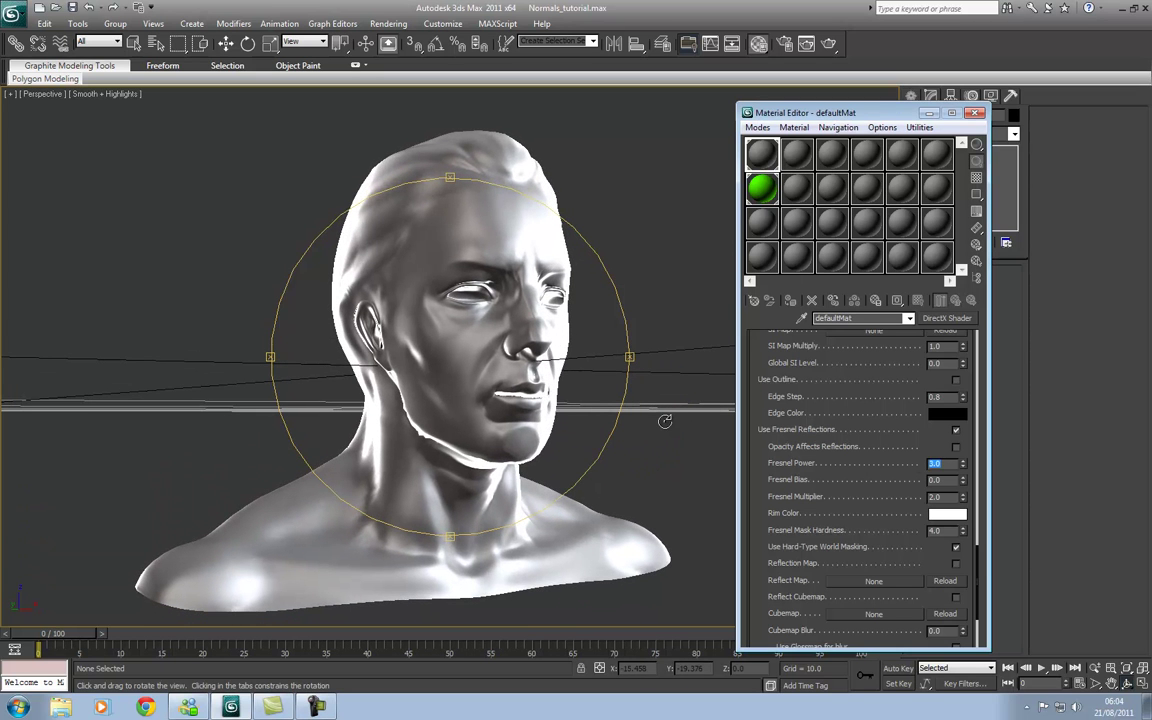
text(1)
key(Return)
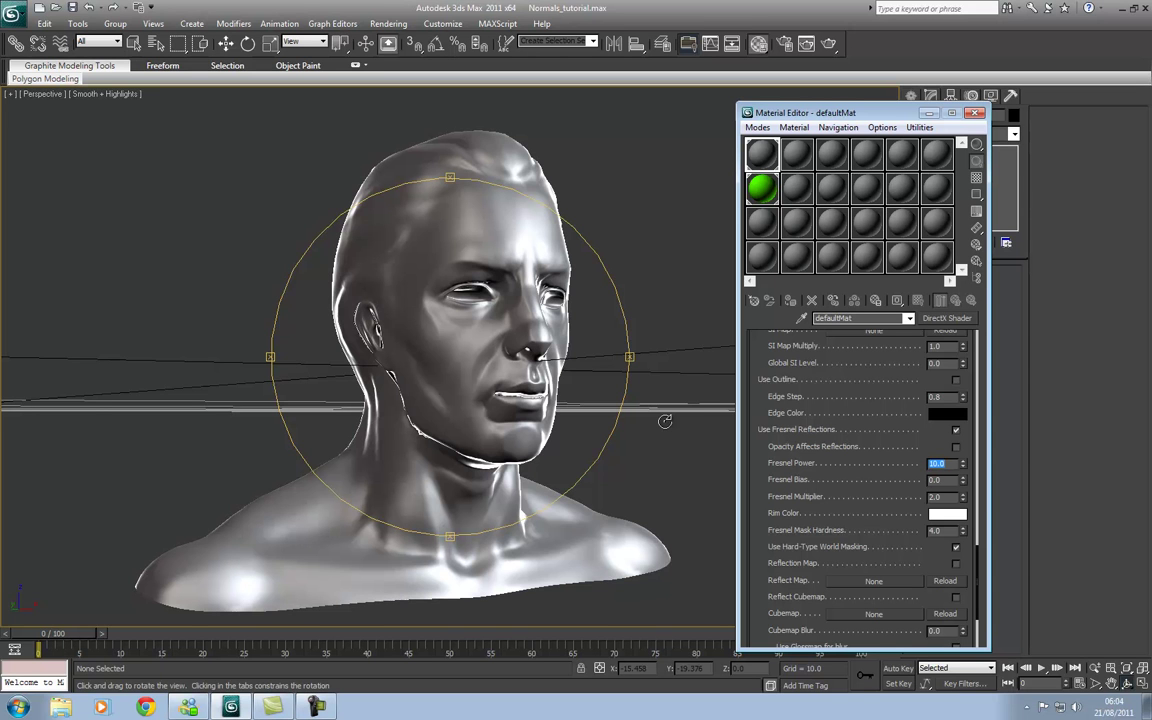
mouse_move(400, 276)
mouse_down()
mouse_move(425, 318)
mouse_move(400, 292)
mouse_move(410, 285)
mouse_up()
click(227, 44)
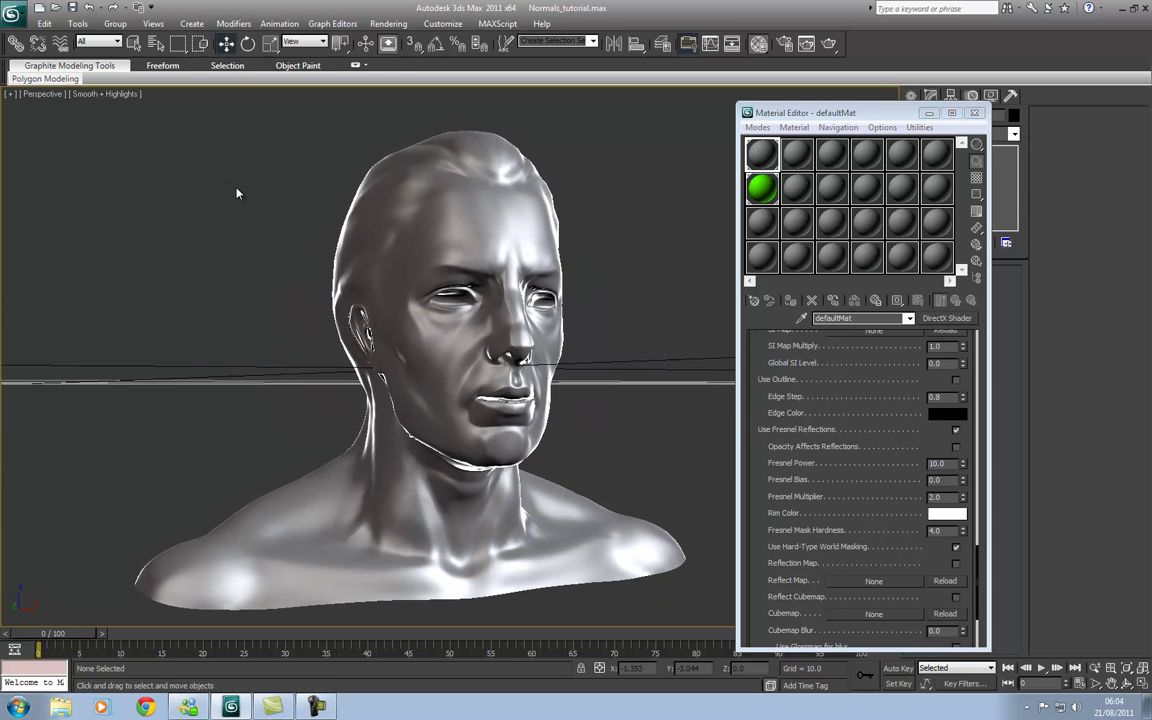
Clone the nearer omni light as a single copy and place it behind the head at about X -1.3, Y 2.15, Z 1.5.
middle_drag(439, 354, 434, 338)
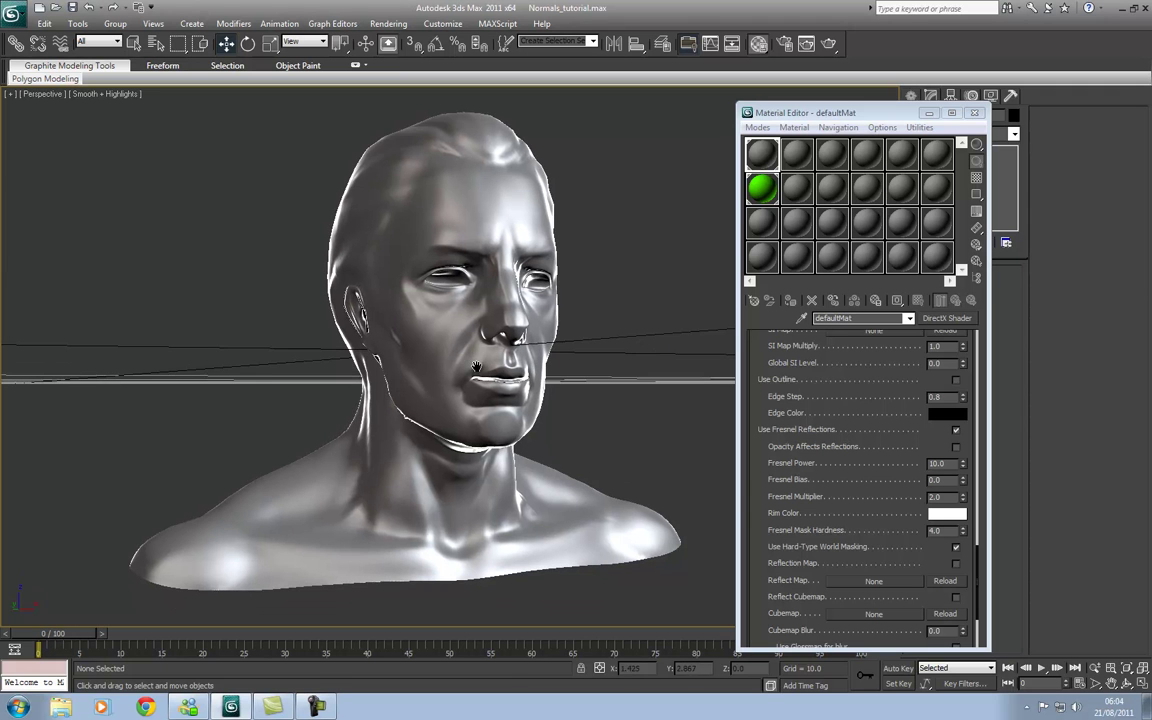
key(ctrl+r)
drag(440, 337, 379, 330)
alt+middle_drag(378, 330, 463, 349)
mouse_move(463, 350)
mouse_down()
mouse_move(481, 358)
mouse_move(461, 349)
mouse_up()
scroll(481, 358, down, 5)
click(227, 44)
scroll(306, 244, down, 3)
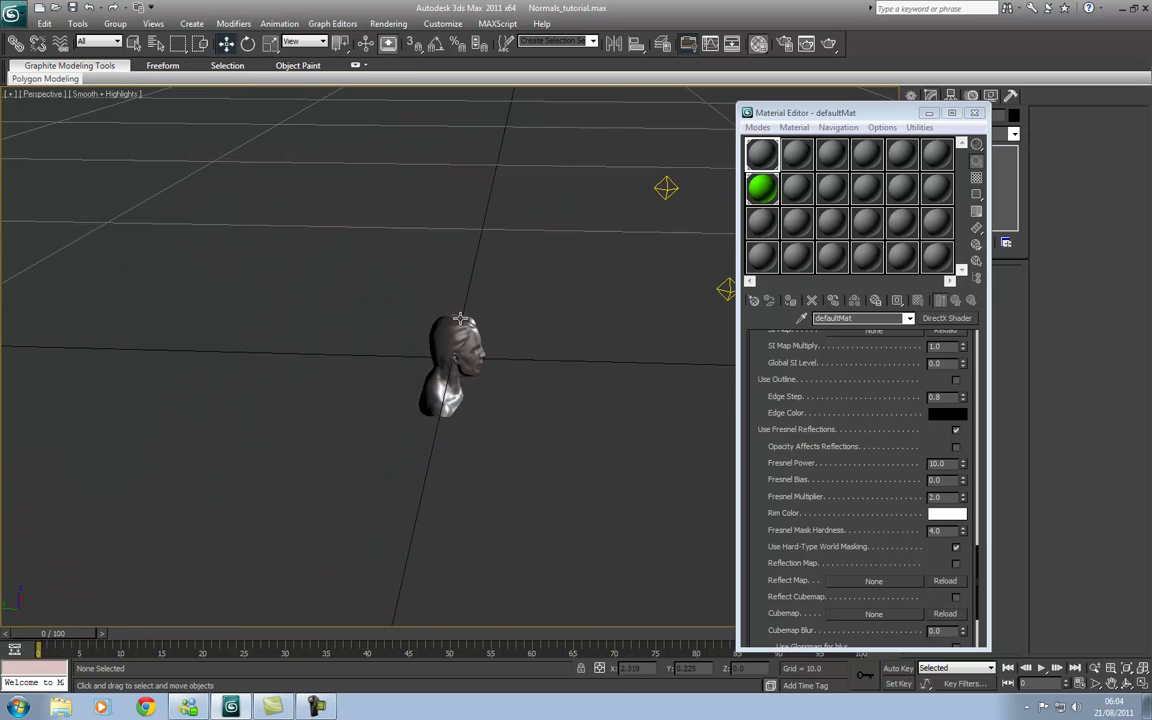
middle_drag(640, 314, 592, 323)
click(653, 314)
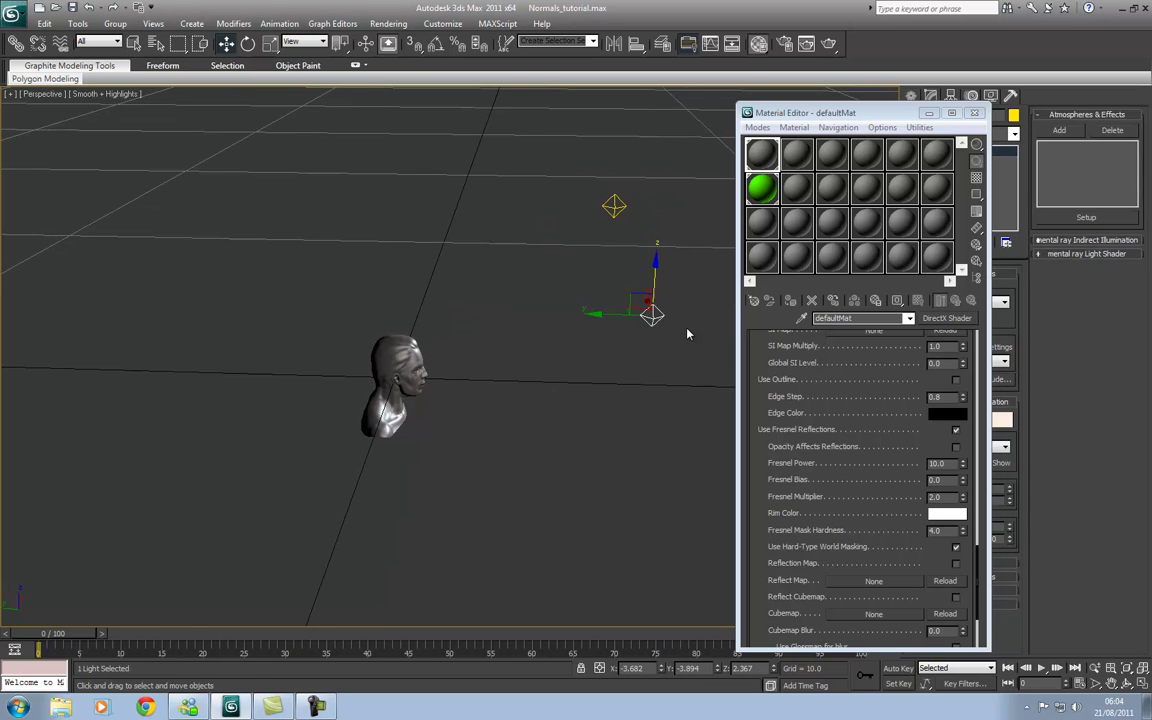
shift+drag(607, 314, 157, 312)
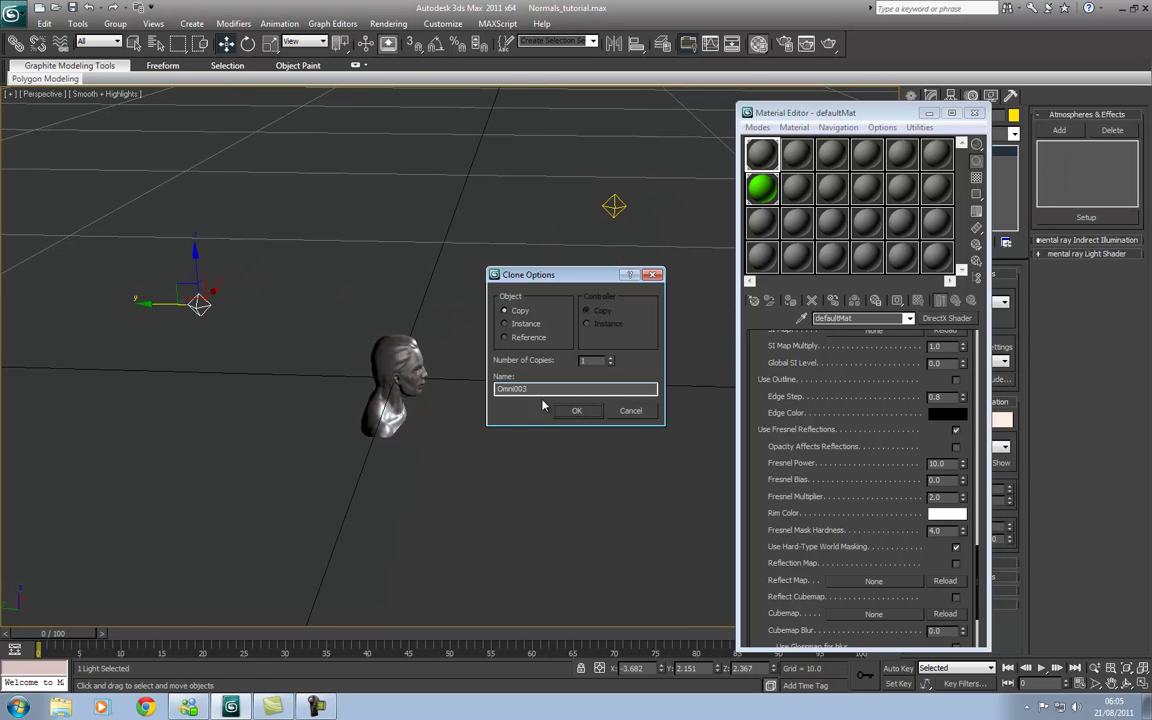
click(577, 411)
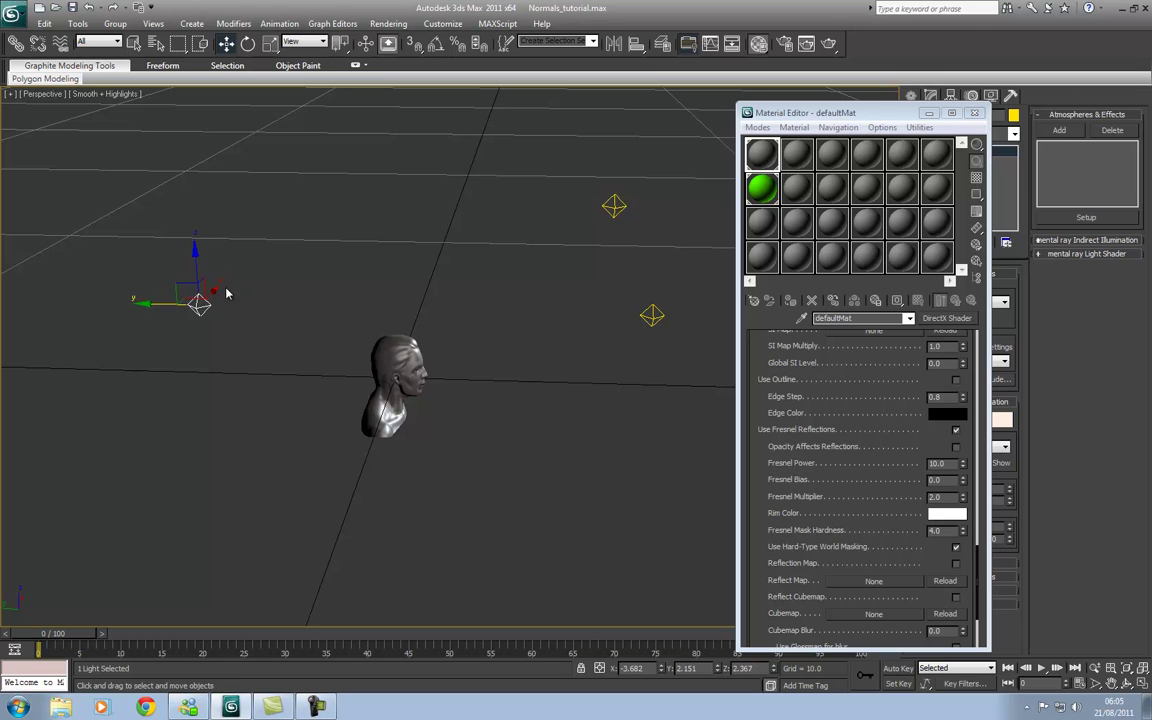
mouse_move(220, 295)
mouse_down()
mouse_move(210, 278)
mouse_move(246, 244)
mouse_move(252, 273)
mouse_up()
Set the Xoliul shader's Active Lights to 3 and check the lighting on the back of the head.
scroll(920, 417, up, 6)
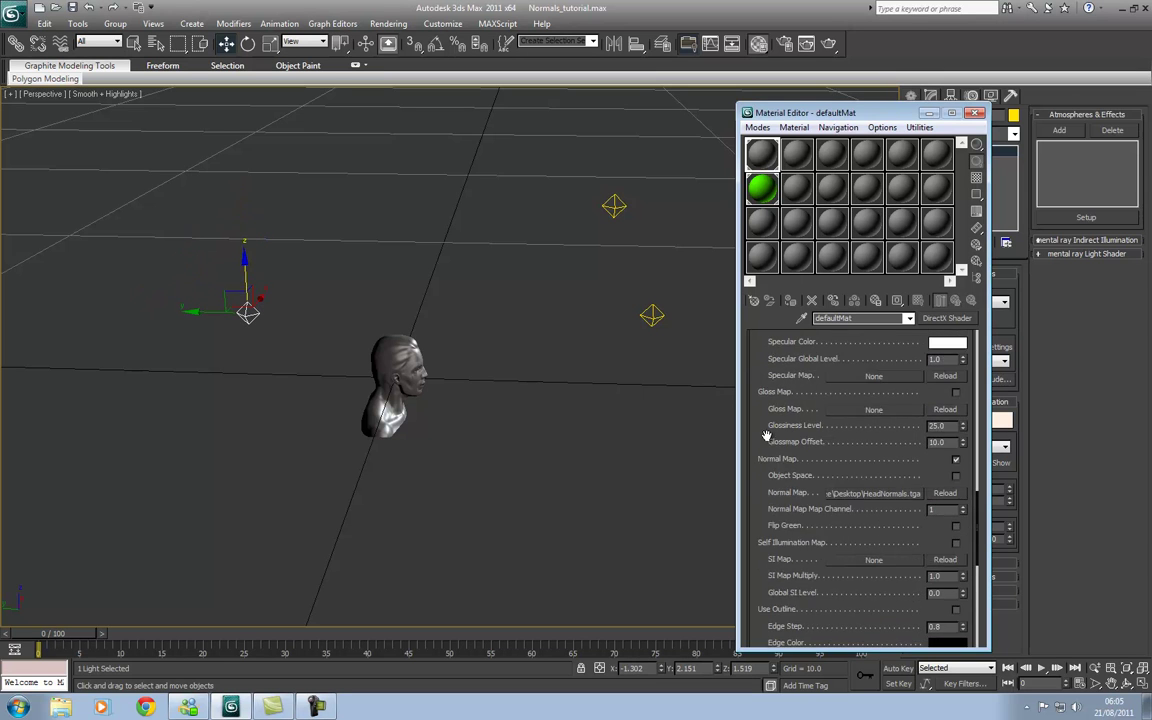
scroll(920, 417, up, 8)
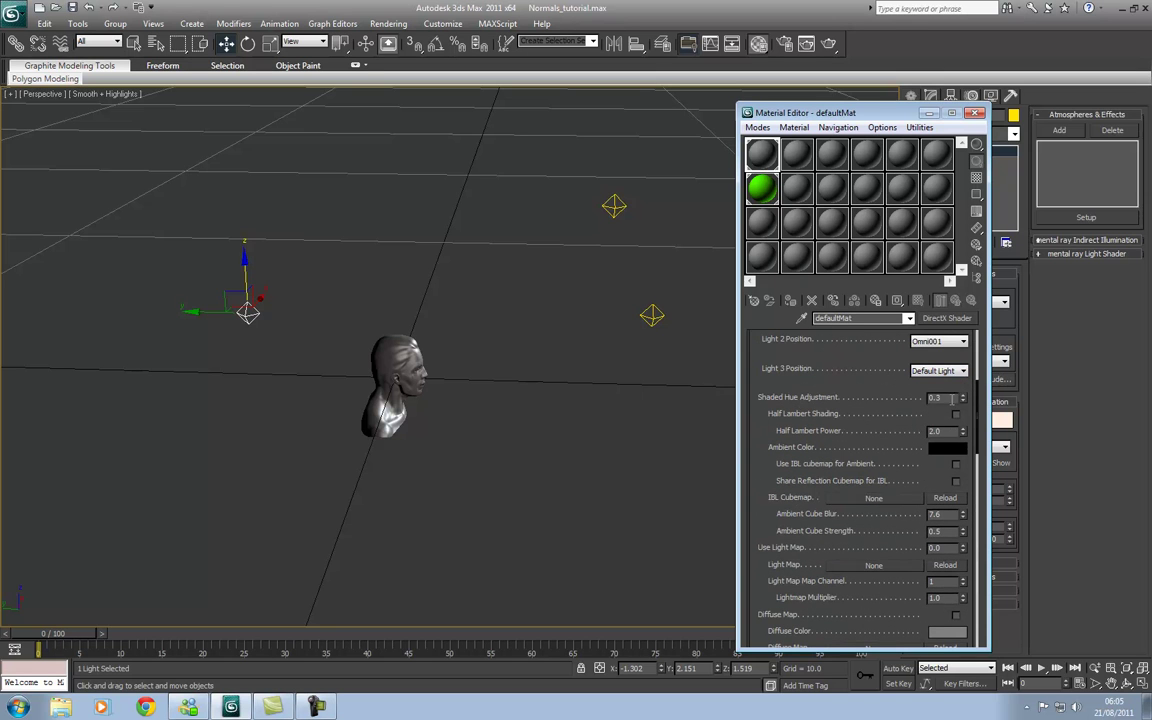
drag(889, 385, 895, 494)
drag(898, 372, 902, 477)
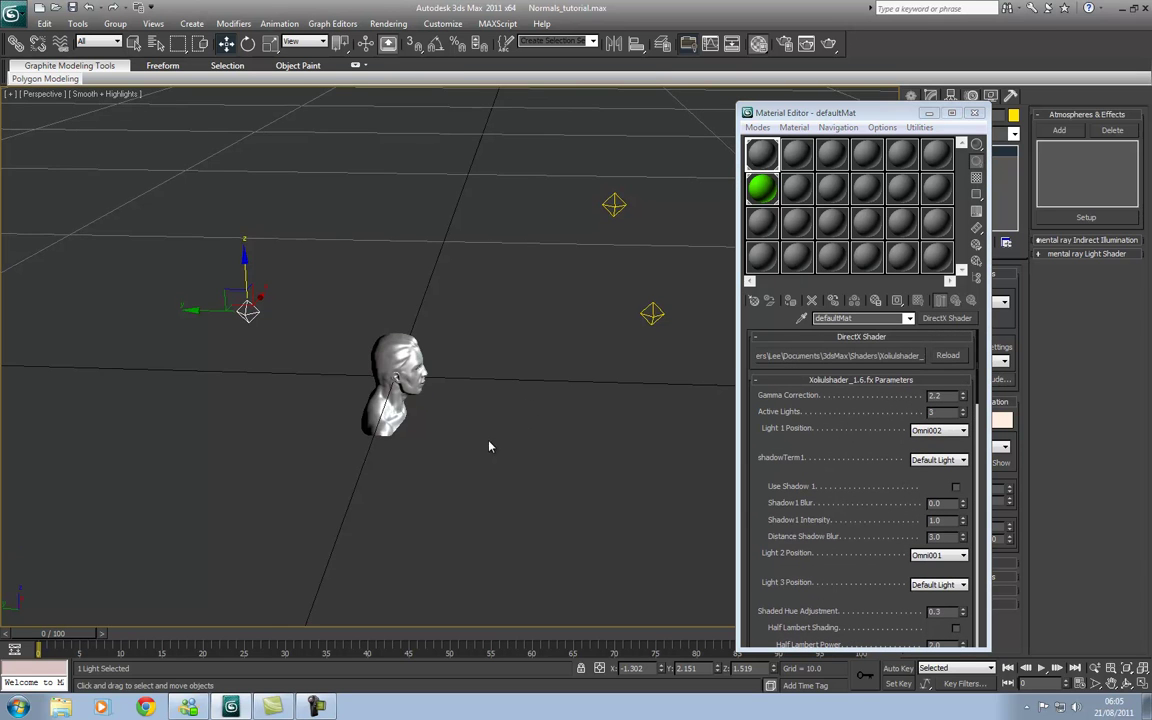
scroll(480, 435, up, 4)
alt+middle_drag(462, 402, 404, 244)
click(222, 47)
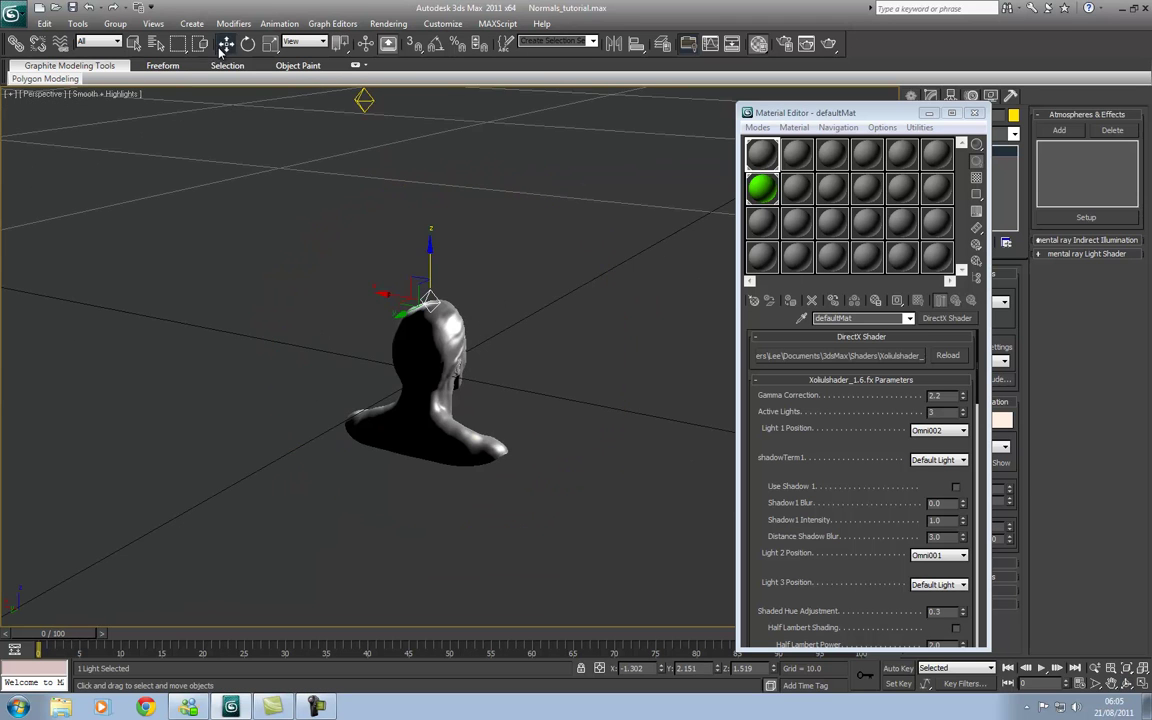